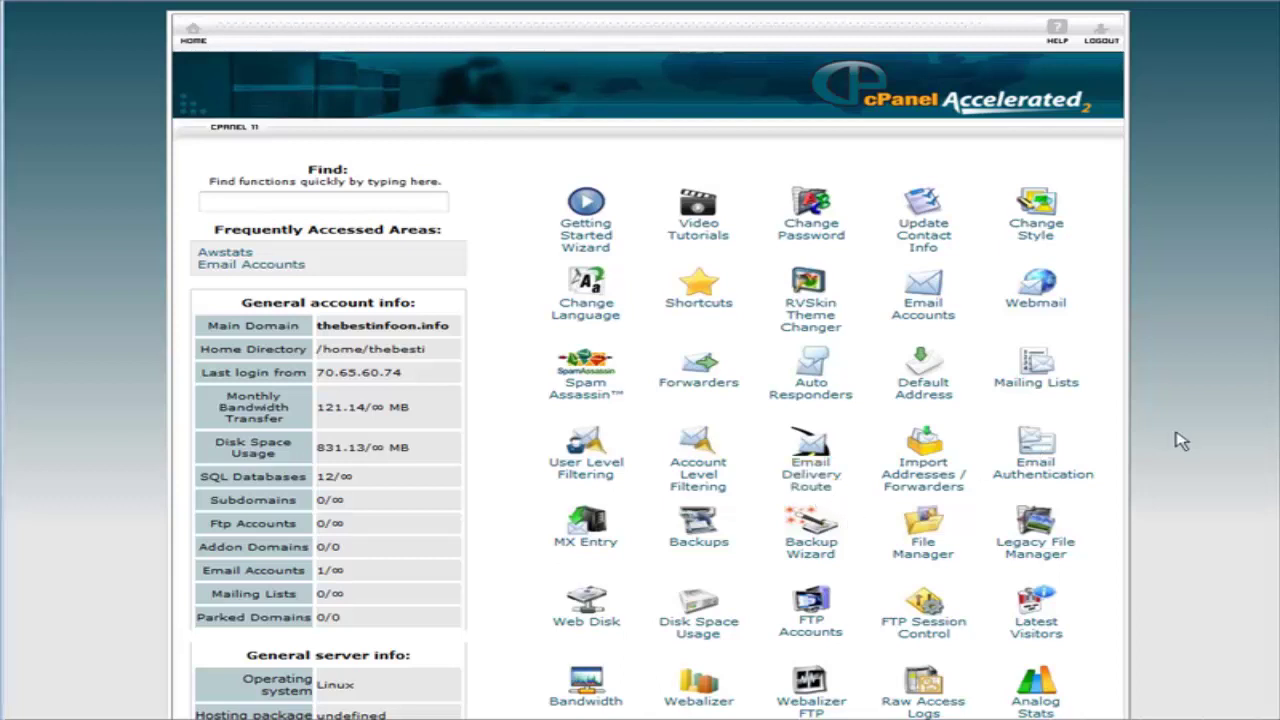
Open the Fantastico De Luxe script installer from the cPanel home page.
{"action": "scroll", "coordinate": [1200, 470], "scroll_direction": "down", "scroll_amount": 7}
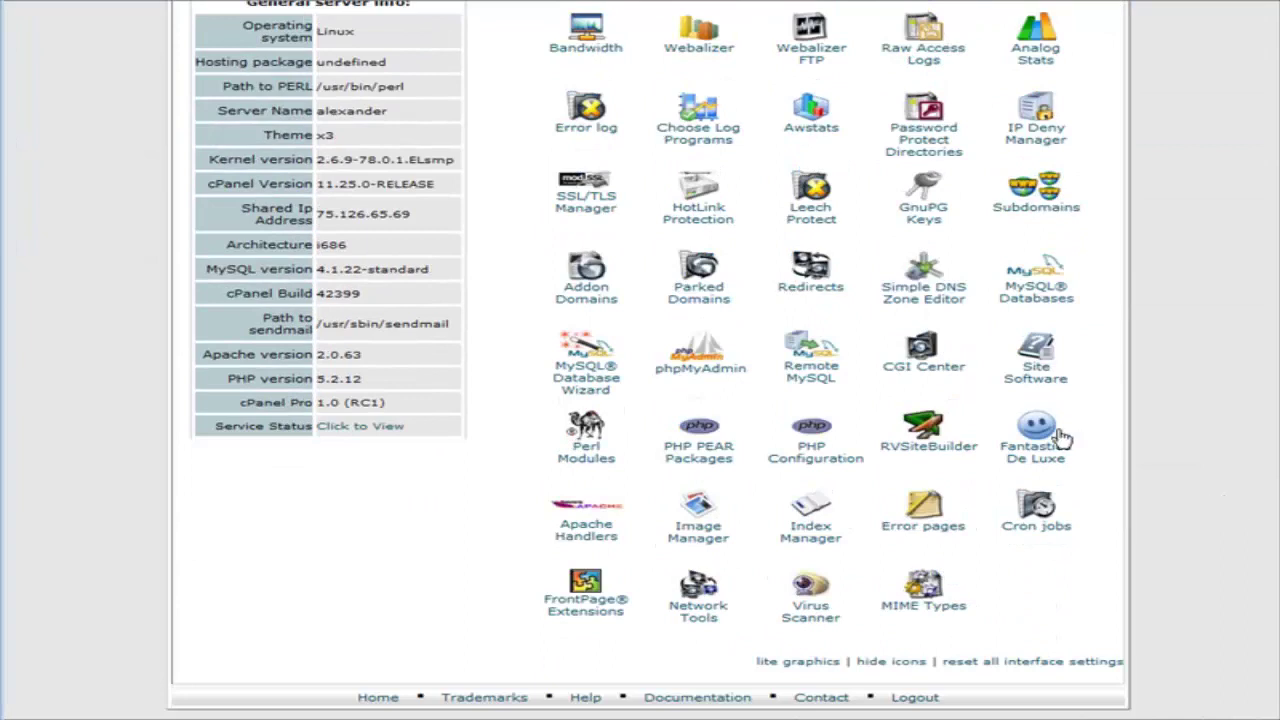
{"action": "left_click", "coordinate": [1042, 432]}
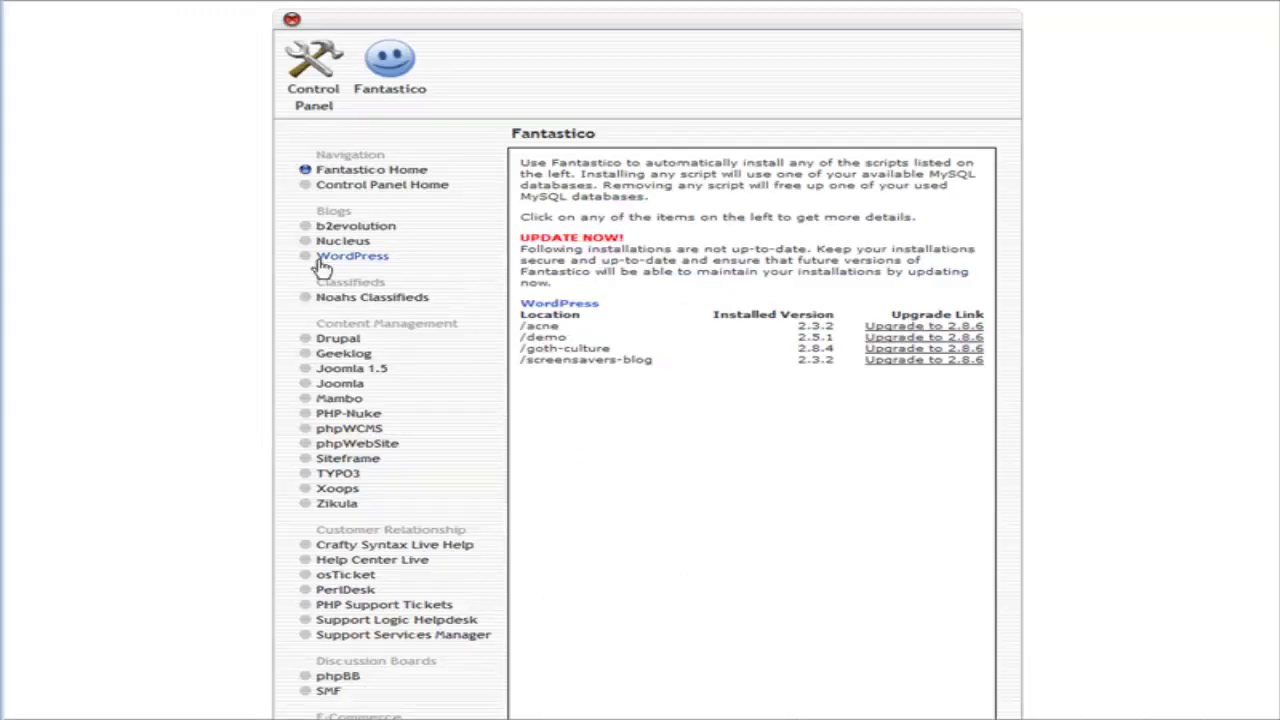
Start a new WordPress installation into the 'working' directory.
{"action": "left_click", "coordinate": [340, 262]}
{"action": "left_click", "coordinate": [566, 287]}
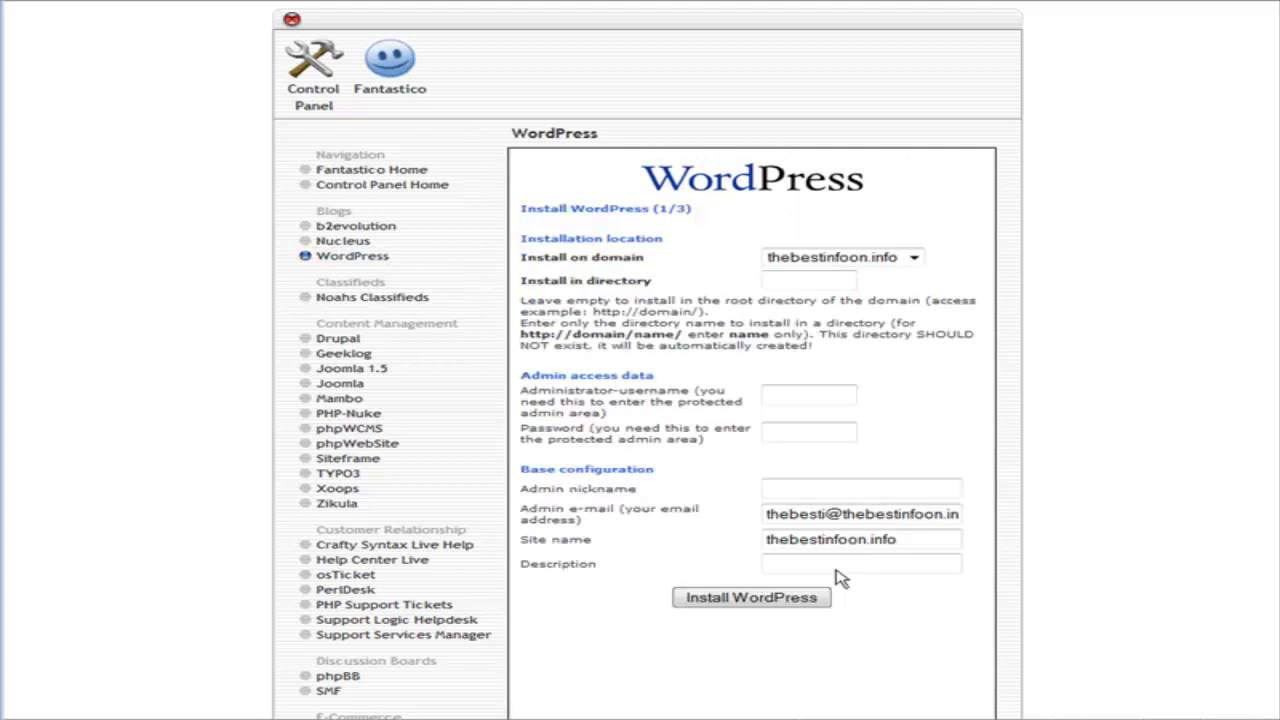
{"action": "left_click", "coordinate": [767, 277]}
{"action": "type", "text": "workin"}
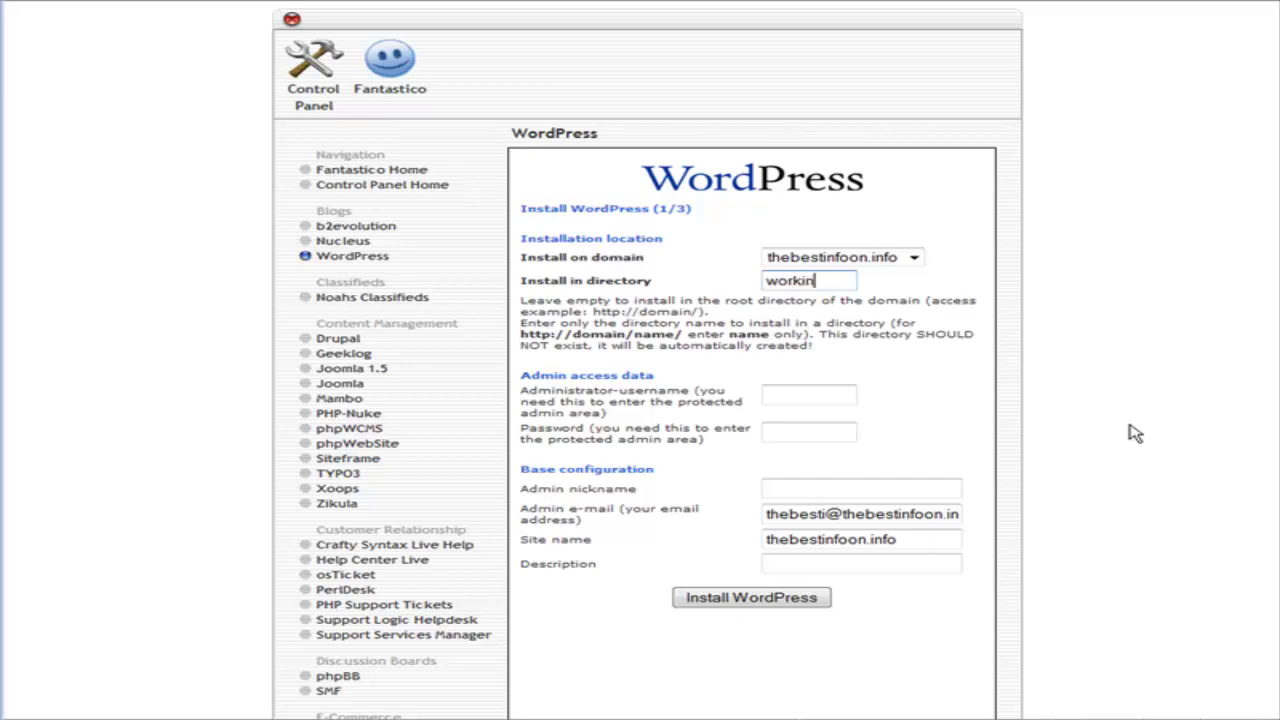
{"action": "type", "text": "g"}
Enter the administrator username and password, then submit the installation settings.
{"action": "left_click", "coordinate": [795, 393]}
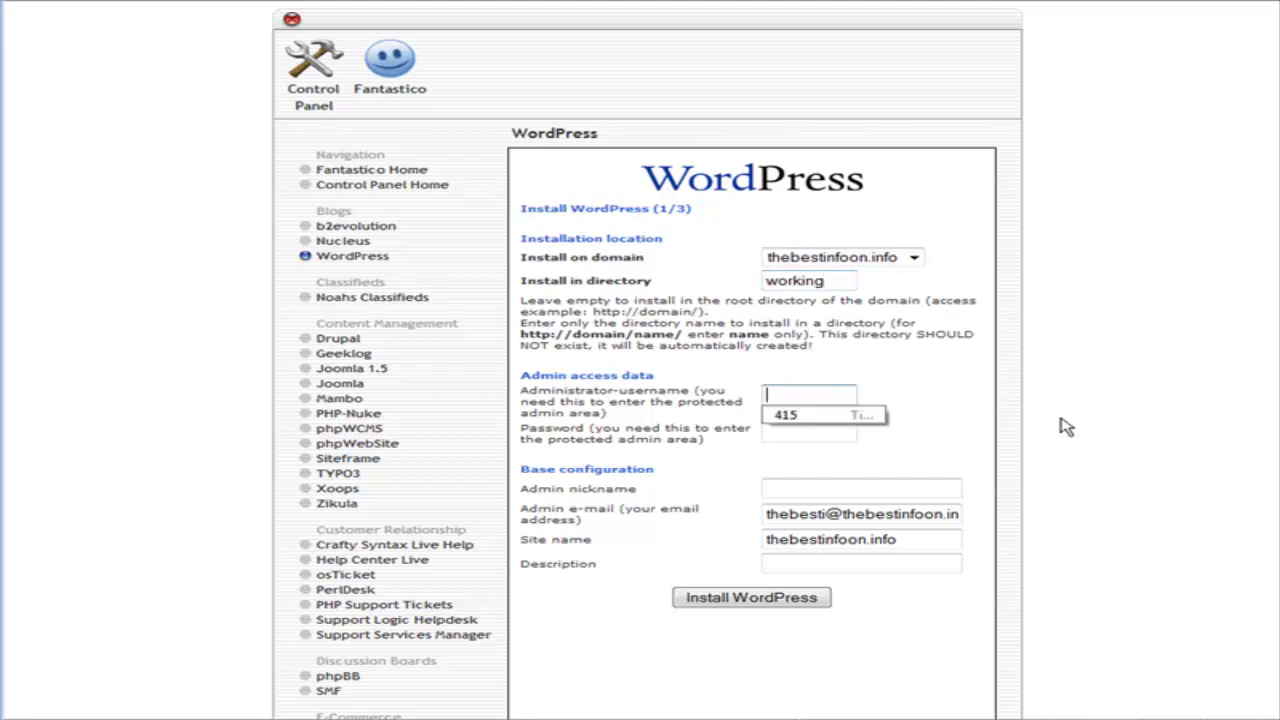
{"action": "type", "text": "ad"}
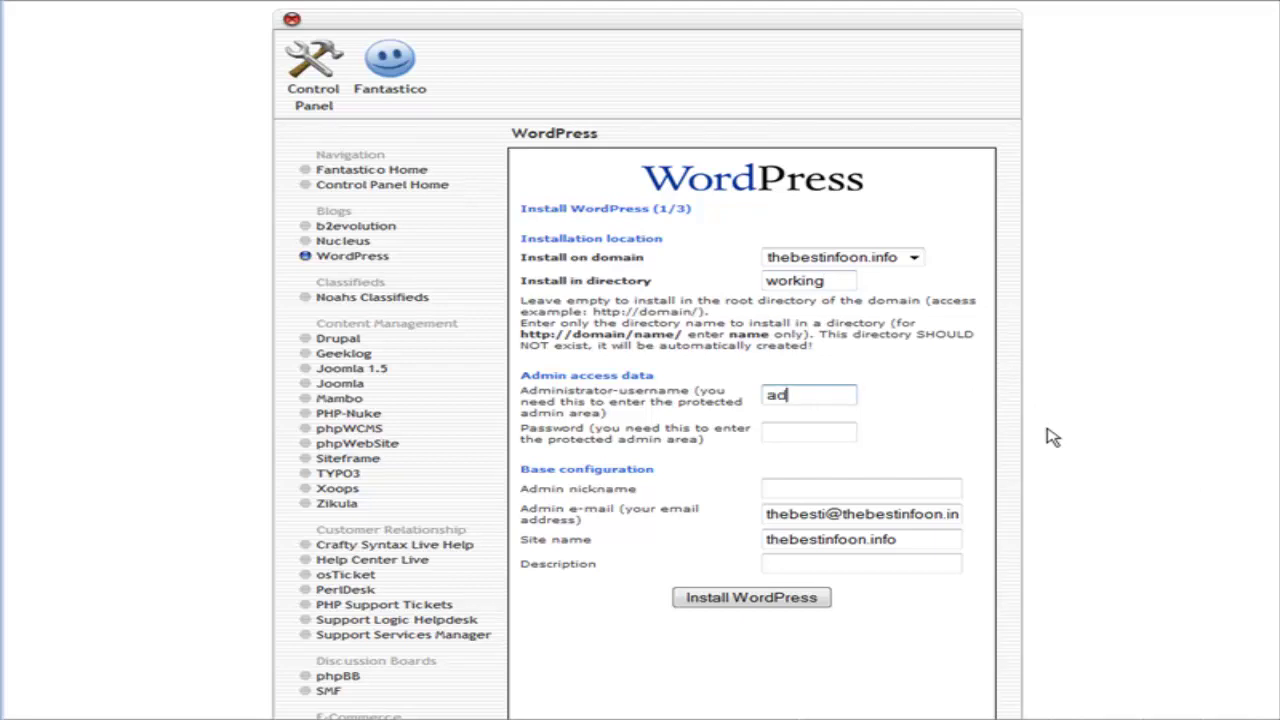
{"action": "type", "text": "min"}
{"action": "key", "text": "Tab"}
{"action": "type", "text": "pas"}
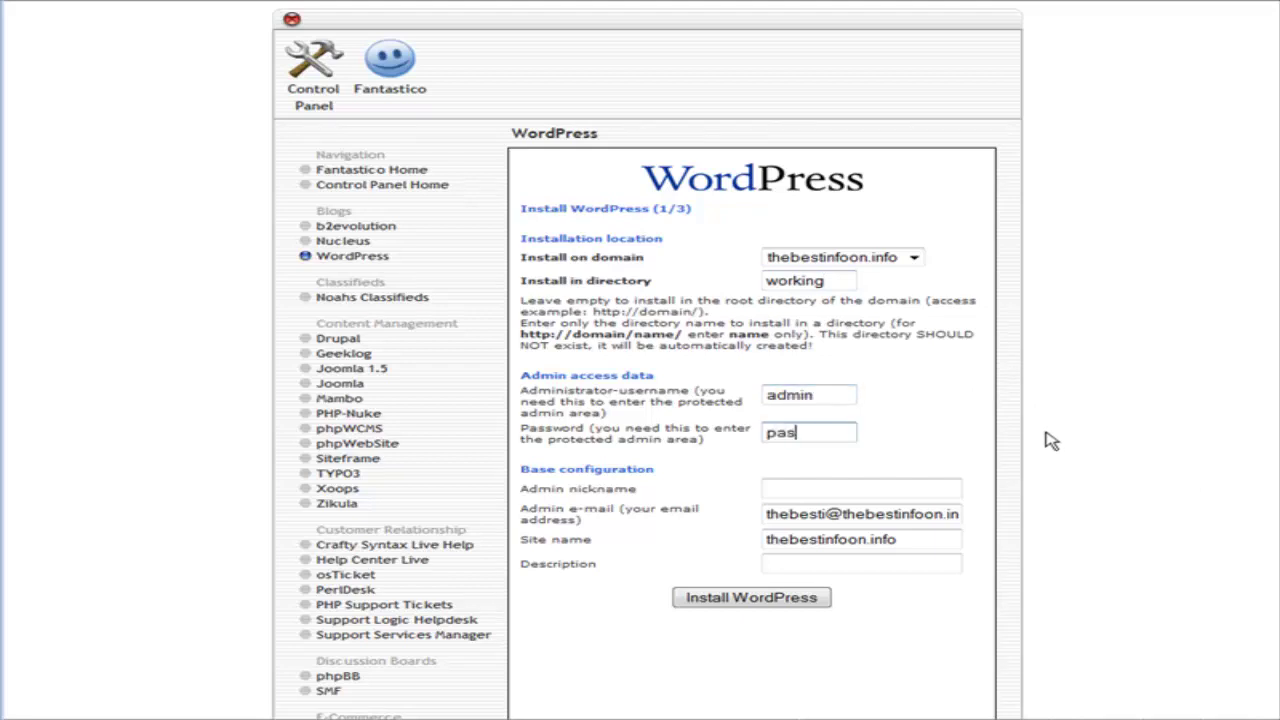
{"action": "type", "text": "sword"}
{"action": "scroll", "coordinate": [734, 533], "scroll_direction": "down", "scroll_amount": 2}
{"action": "scroll", "coordinate": [922, 516], "scroll_direction": "down", "scroll_amount": 1}
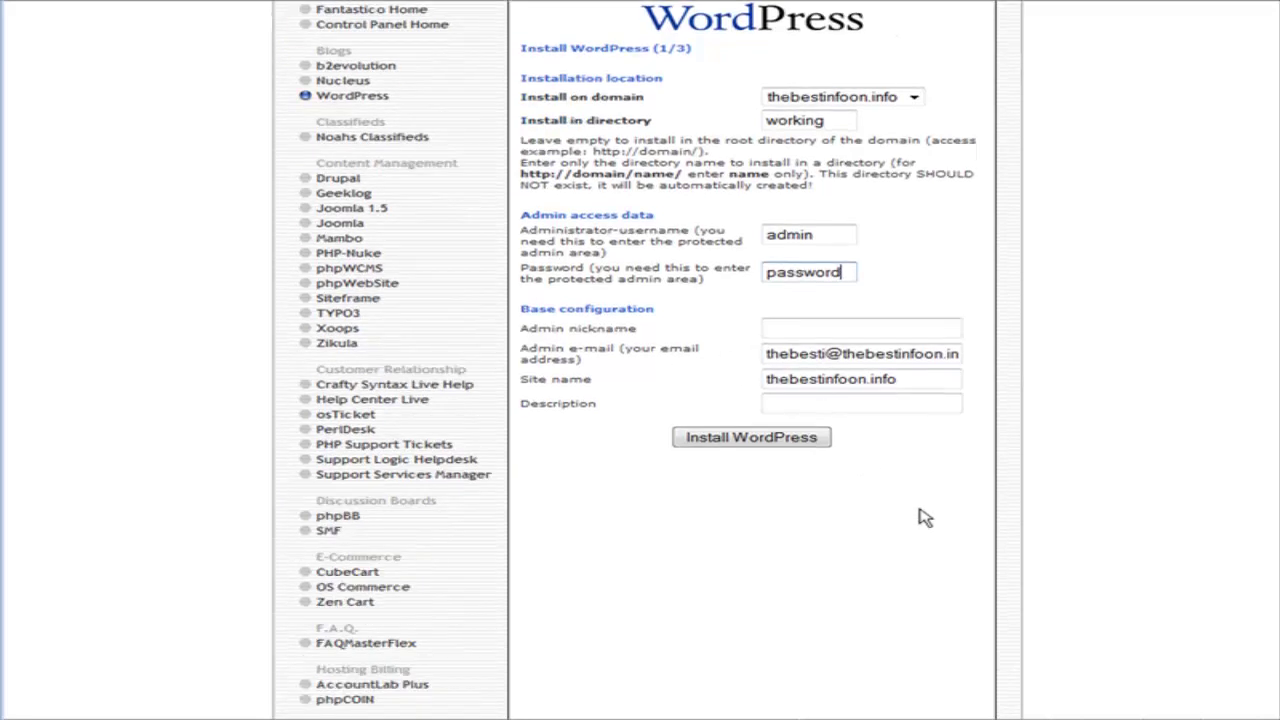
{"action": "left_click", "coordinate": [752, 446]}
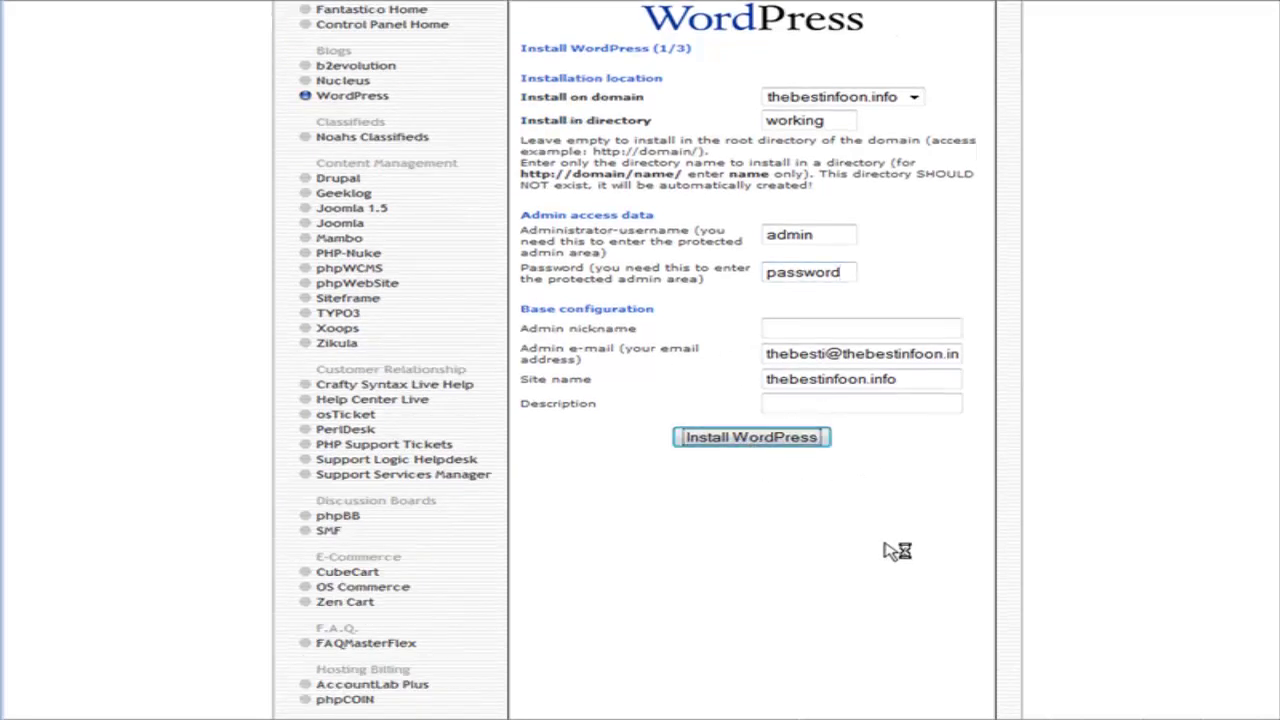
Finish the WordPress install and log in to the dashboard with the admin credentials.
{"action": "left_click", "coordinate": [757, 305]}
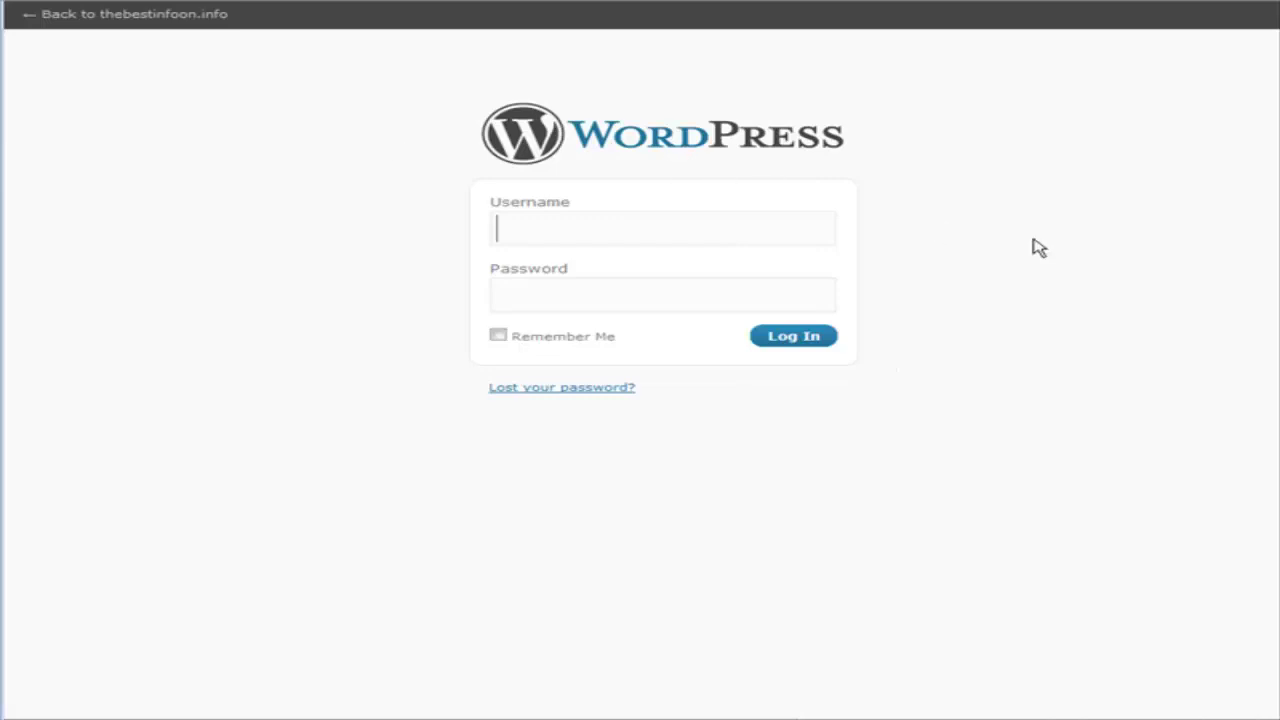
{"action": "type", "text": "admi"}
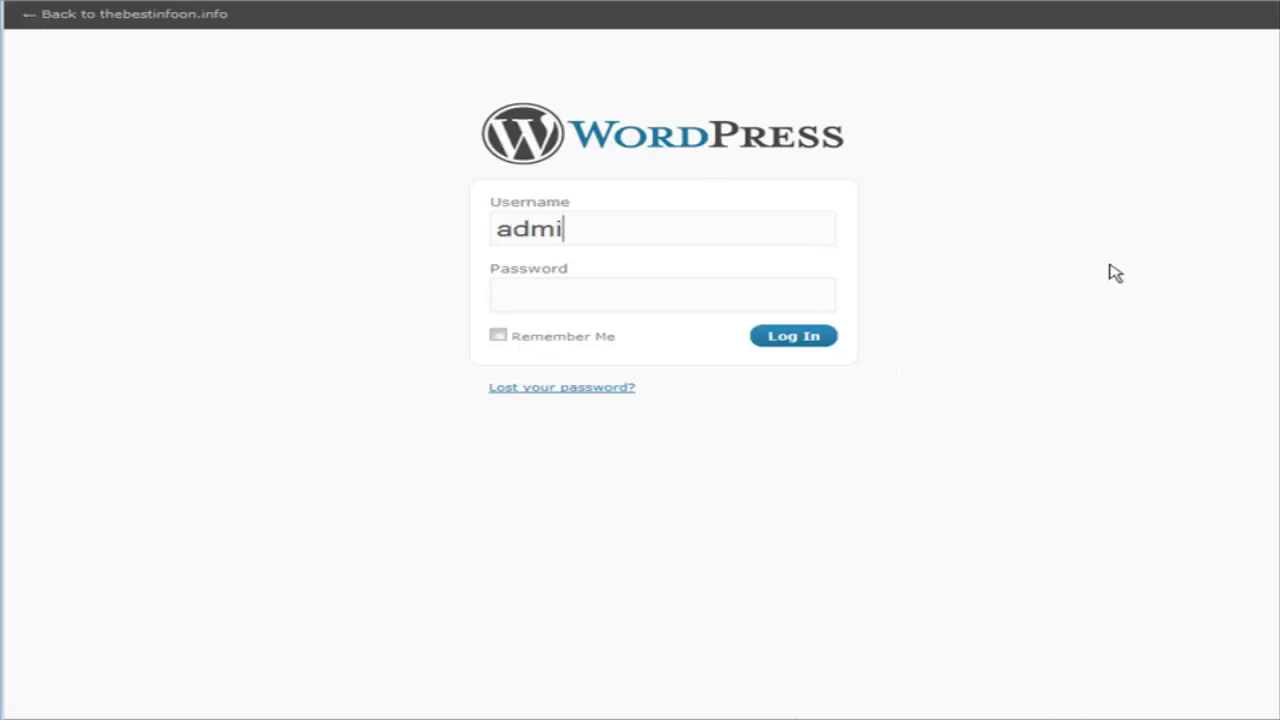
{"action": "type", "text": "n"}
{"action": "key", "text": "Tab"}
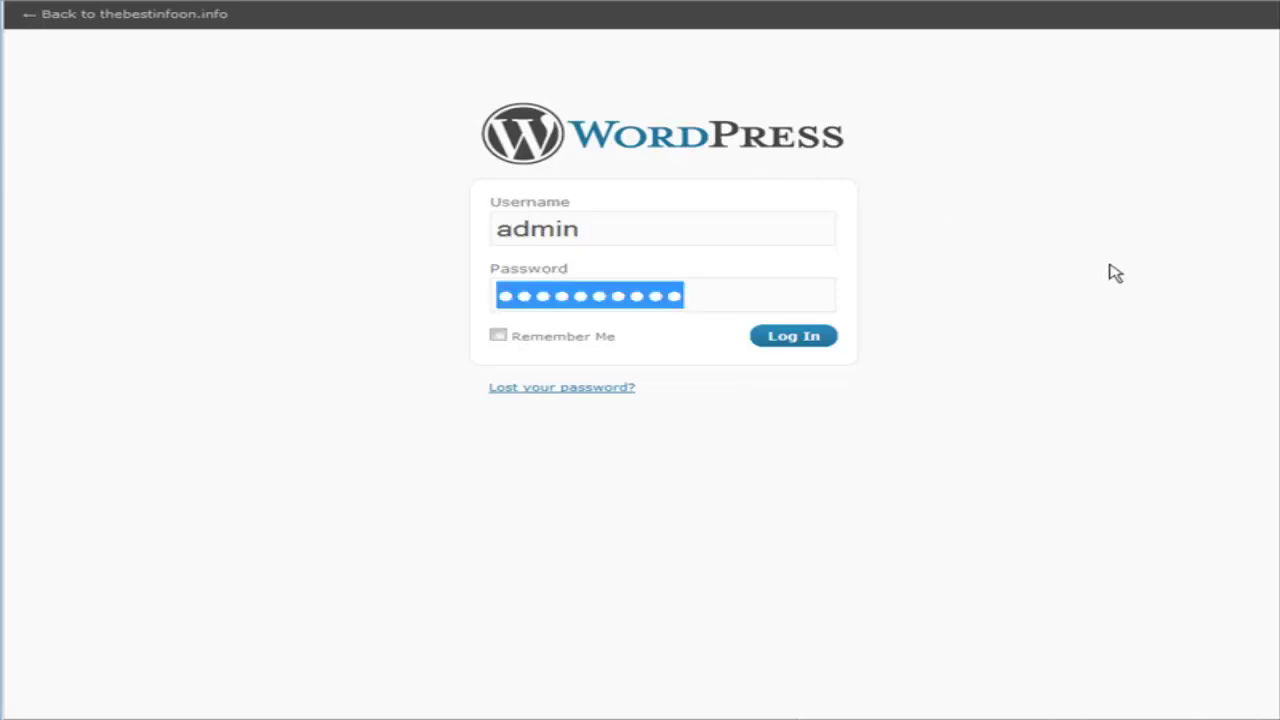
{"action": "type", "text": "******"}
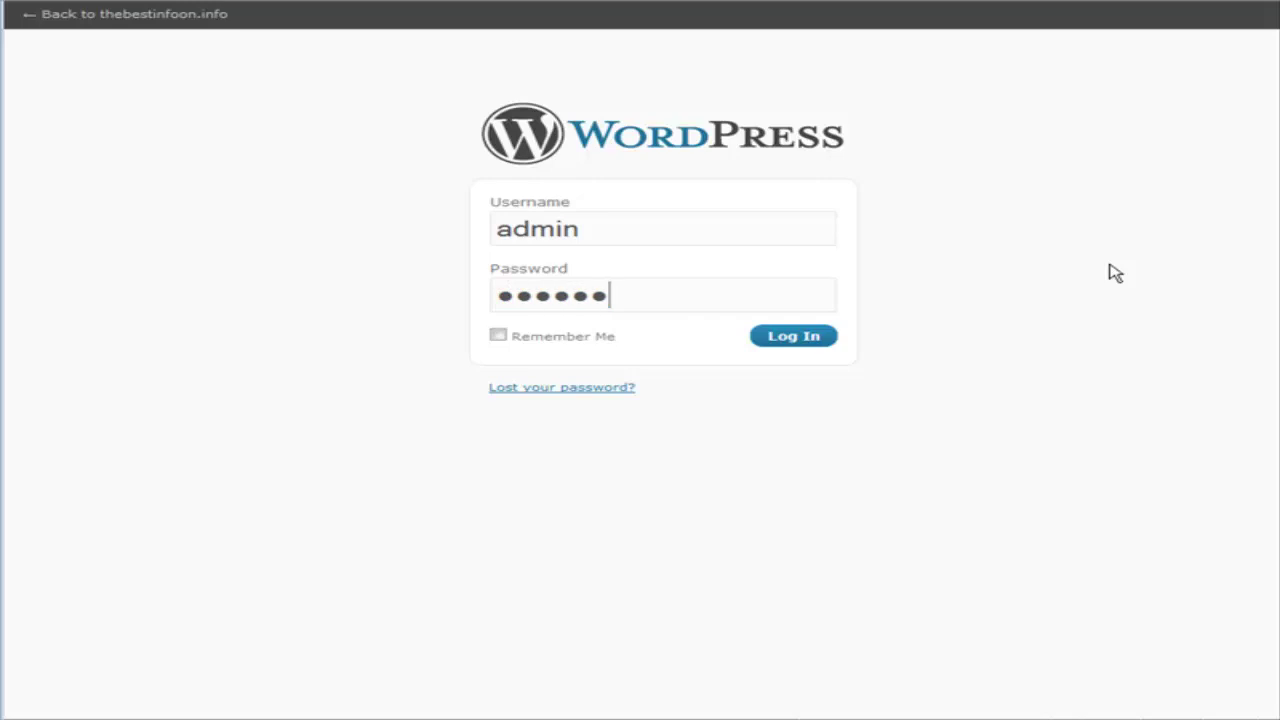
{"action": "type", "text": "**"}
{"action": "key", "text": "Return"}
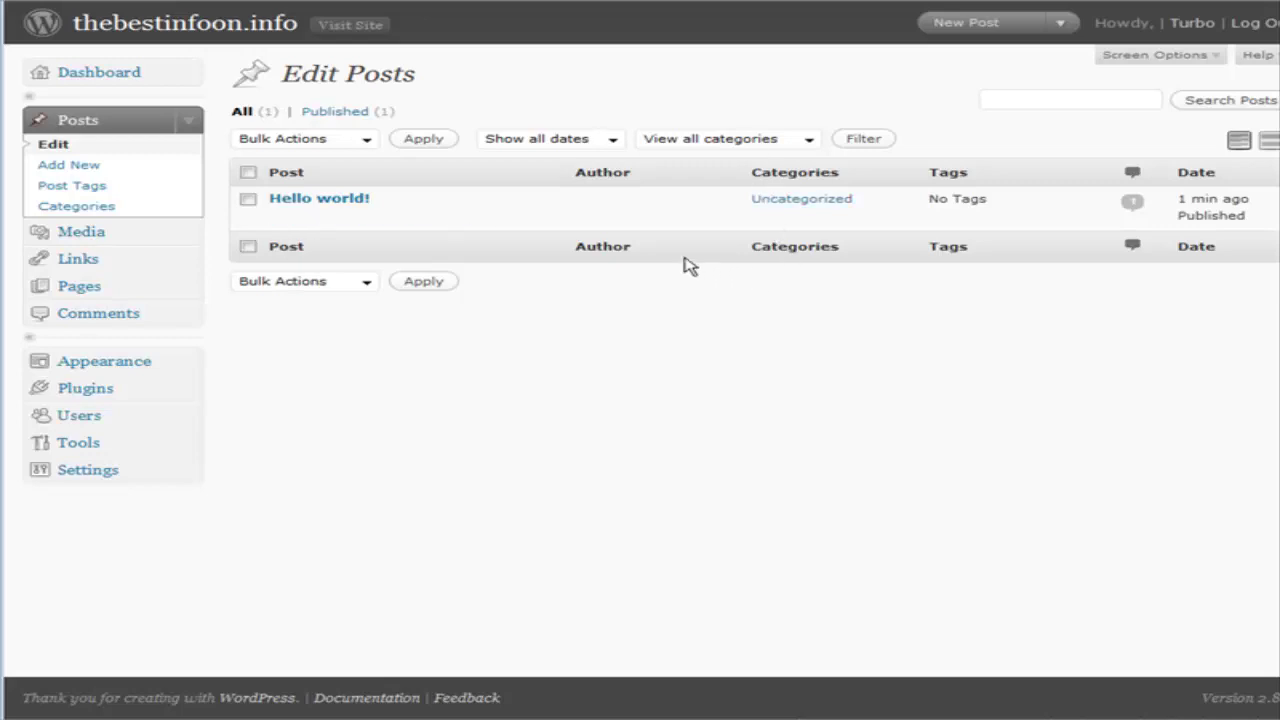
Publish a new post titled 'Release Schedule' listing the three January release dates.
{"action": "left_click", "coordinate": [52, 167]}
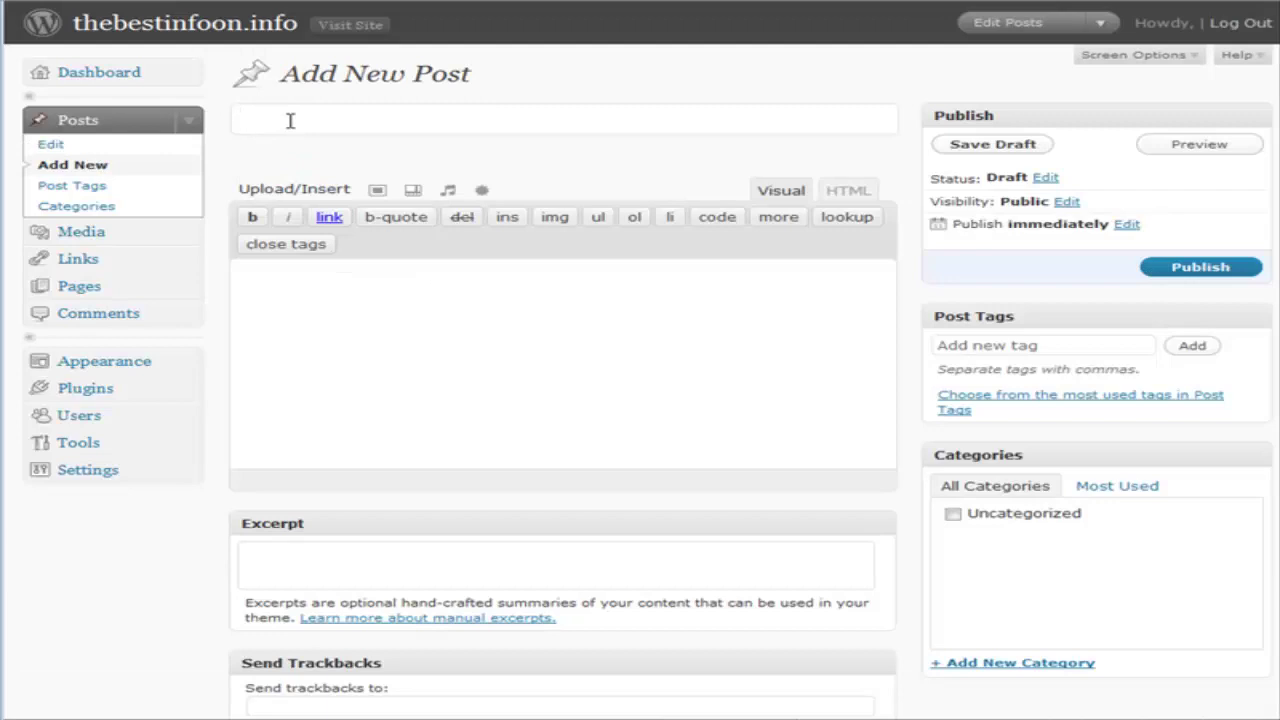
{"action": "type", "text": "Release Schedu"}
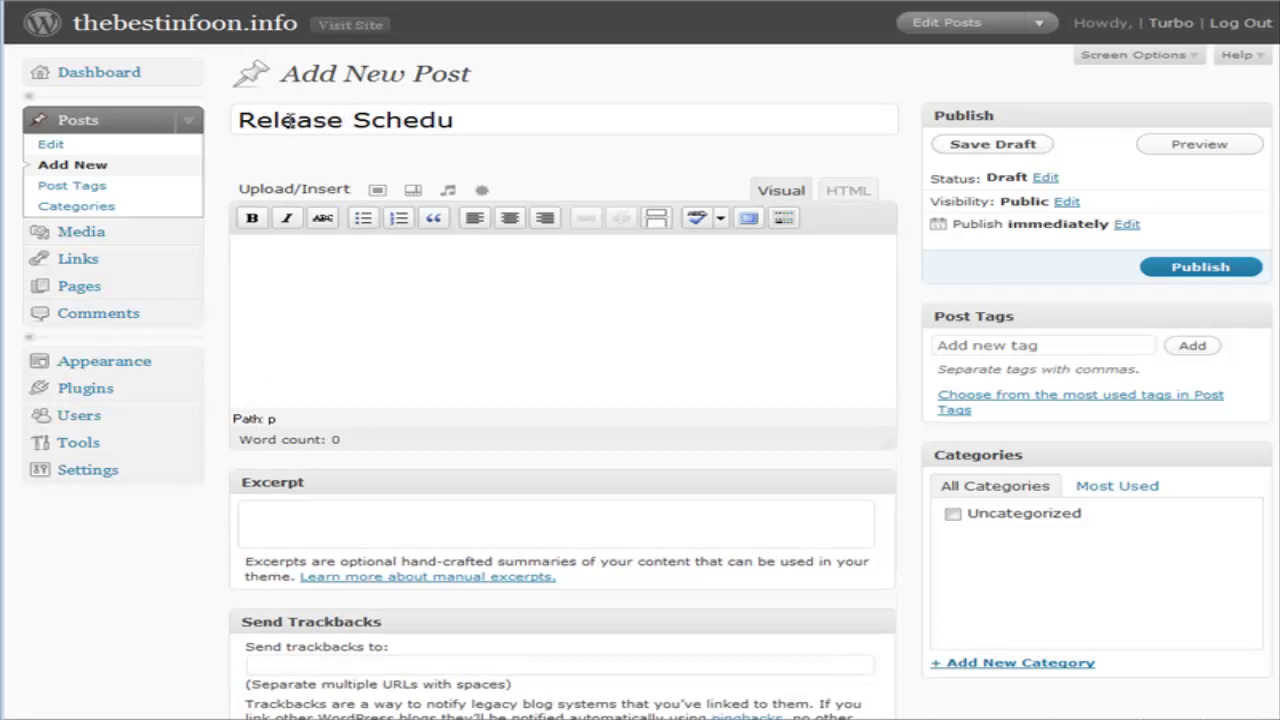
{"action": "type", "text": "le"}
{"action": "left_click", "coordinate": [243, 283]}
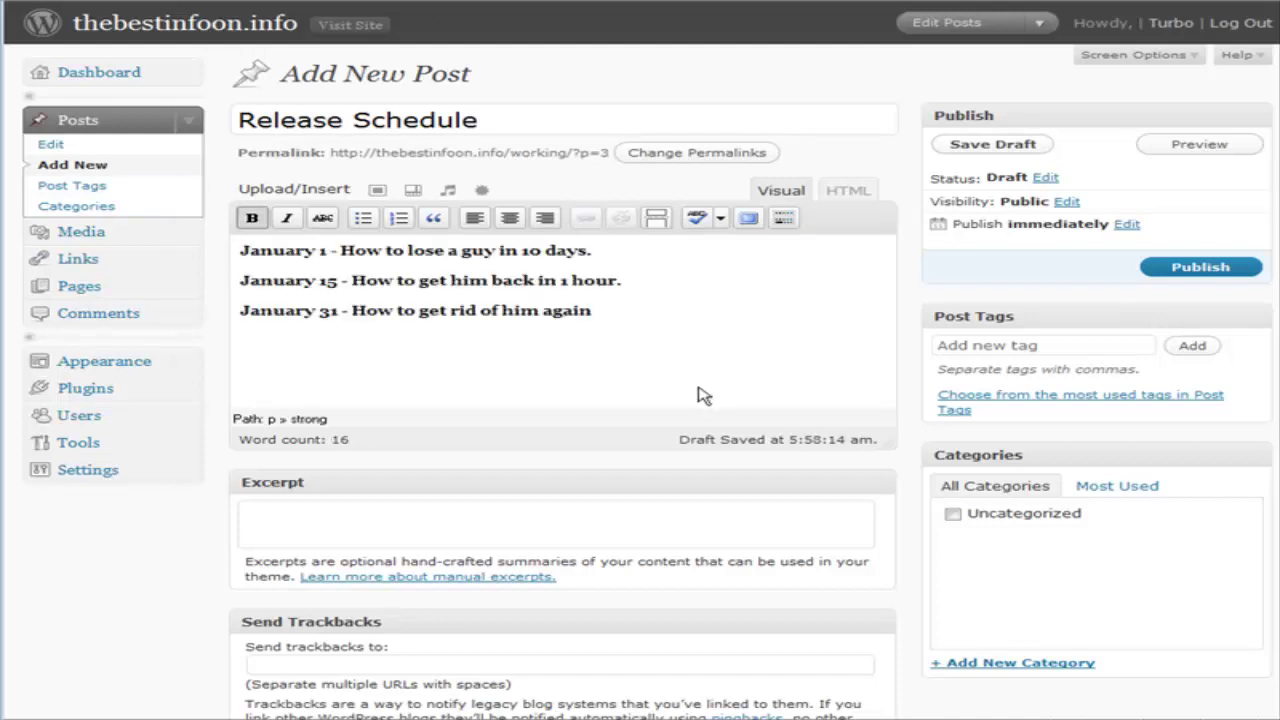
{"action": "left_click", "coordinate": [1190, 268]}
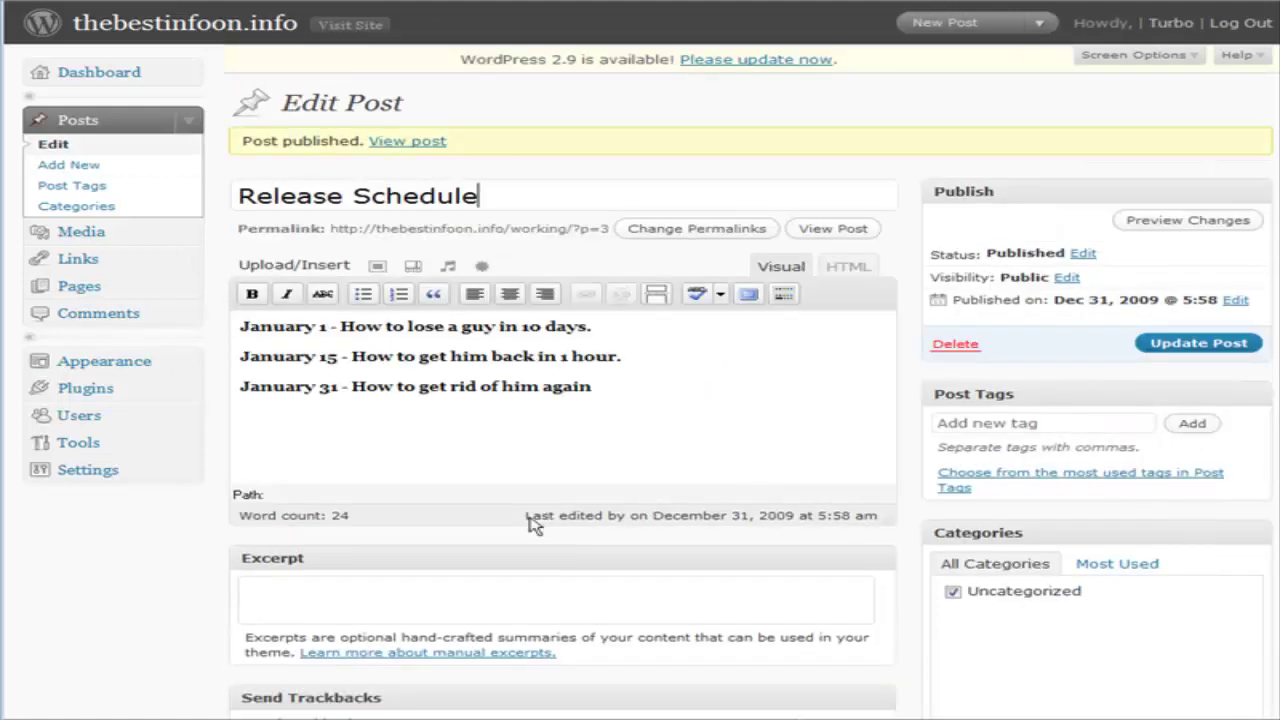
Review the blog's General and Privacy settings pages.
{"action": "left_click", "coordinate": [134, 465]}
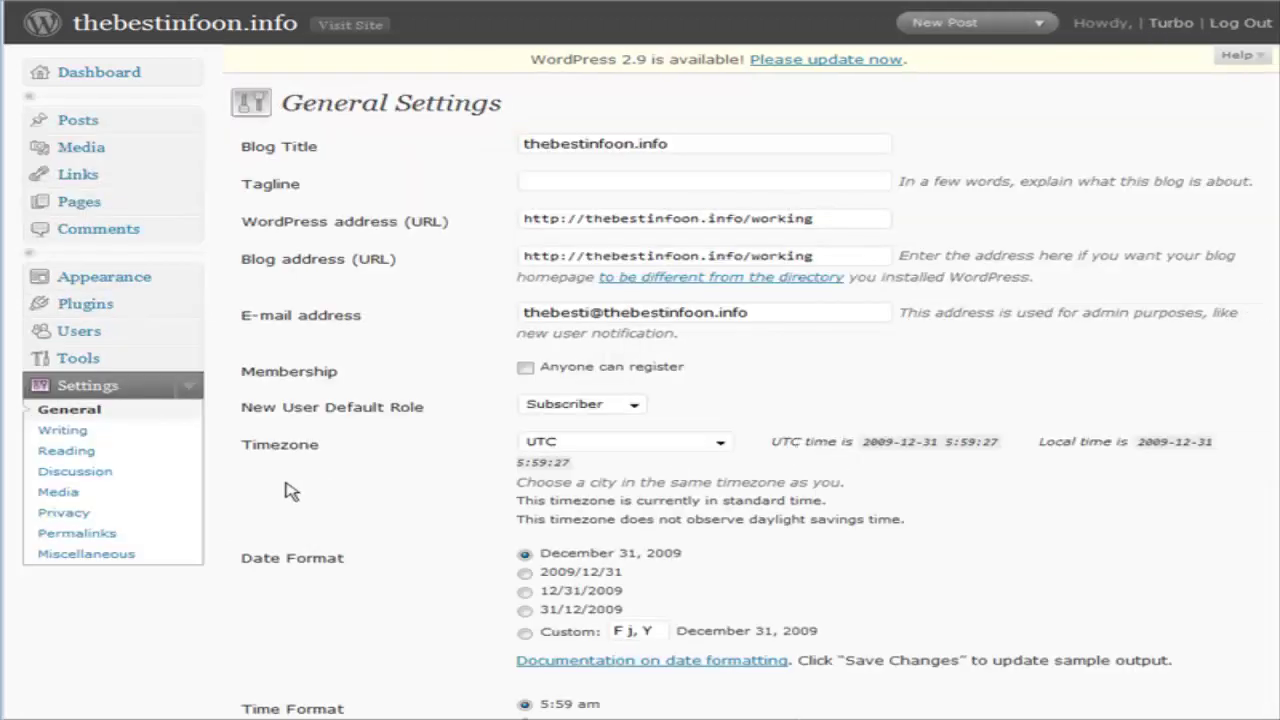
{"action": "left_click", "coordinate": [55, 513]}
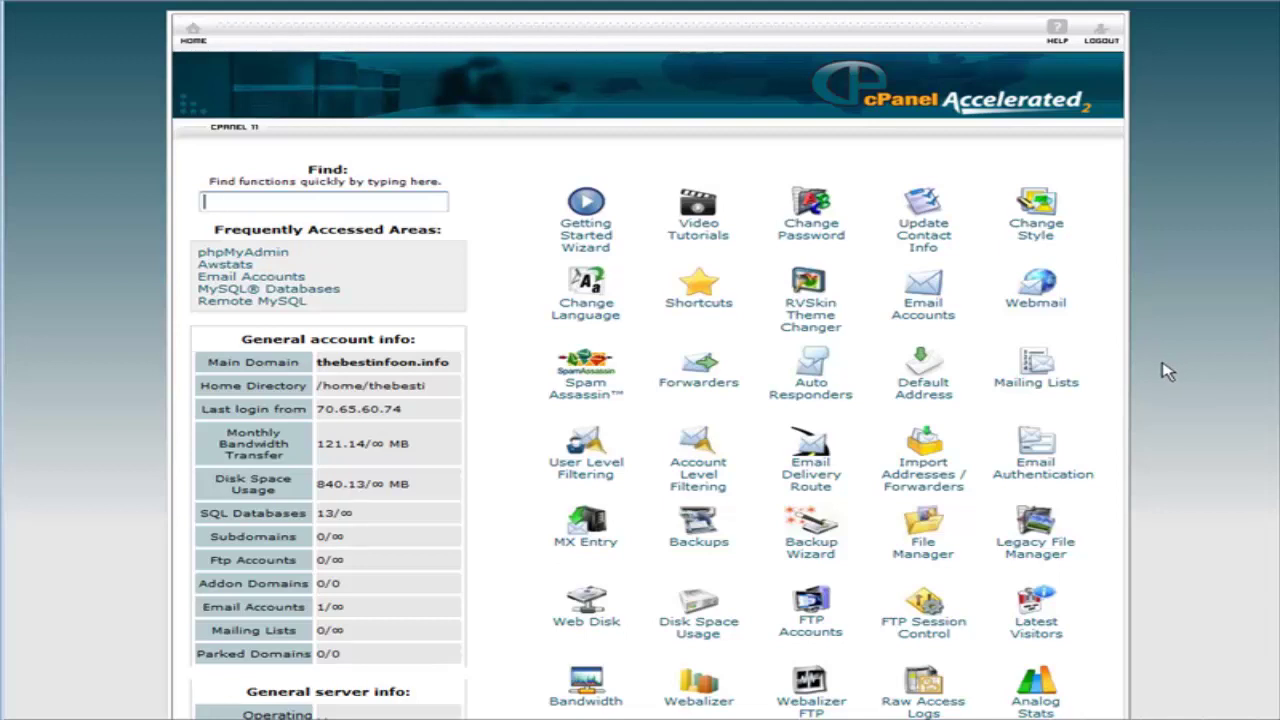
Open /public_html/working/wp-config.php for editing in cPanel File Manager.
{"action": "left_click", "coordinate": [923, 520]}
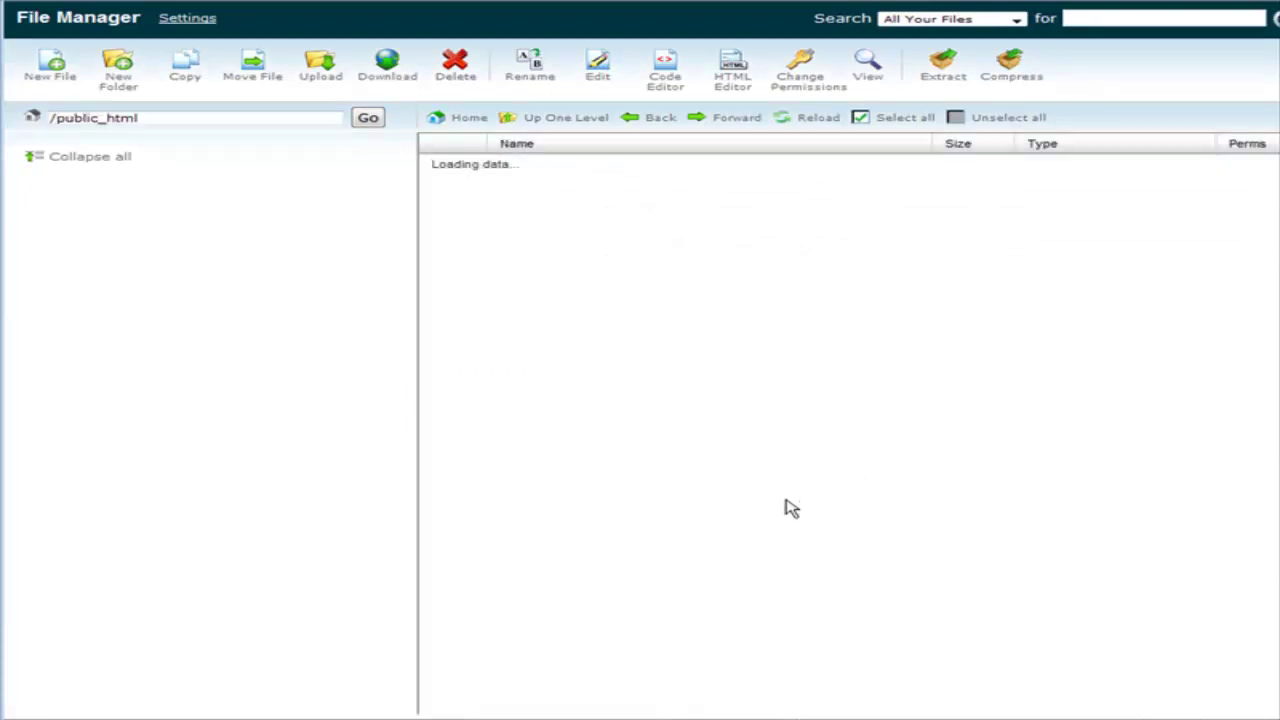
{"action": "scroll", "coordinate": [691, 480], "scroll_direction": "down", "scroll_amount": 8}
{"action": "scroll", "coordinate": [691, 482], "scroll_direction": "down", "scroll_amount": 7}
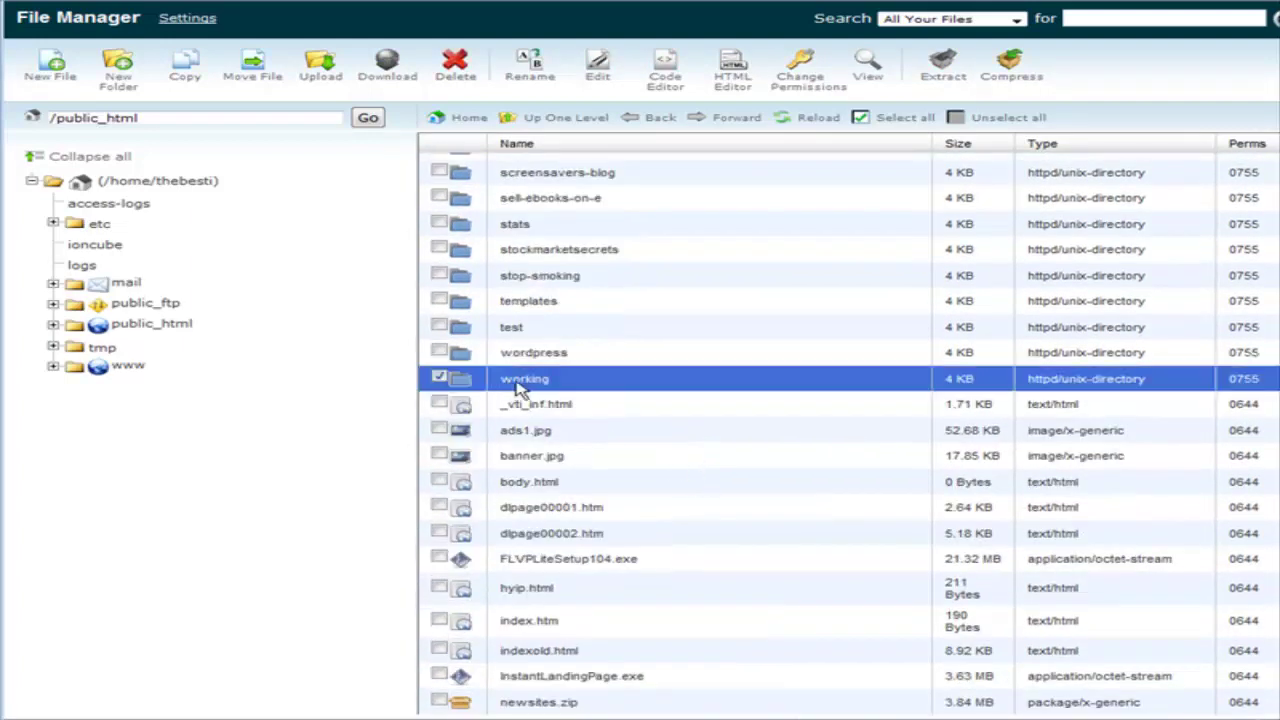
{"action": "double_click", "coordinate": [548, 386]}
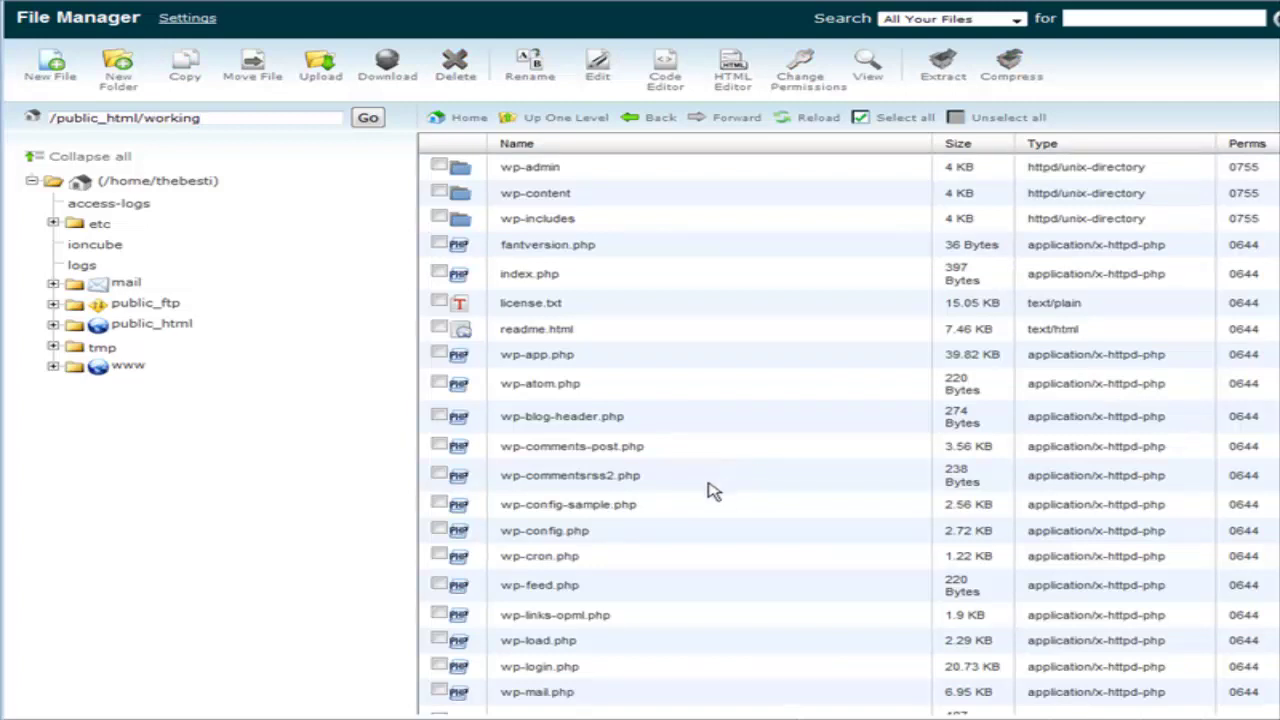
{"action": "left_click", "coordinate": [588, 538]}
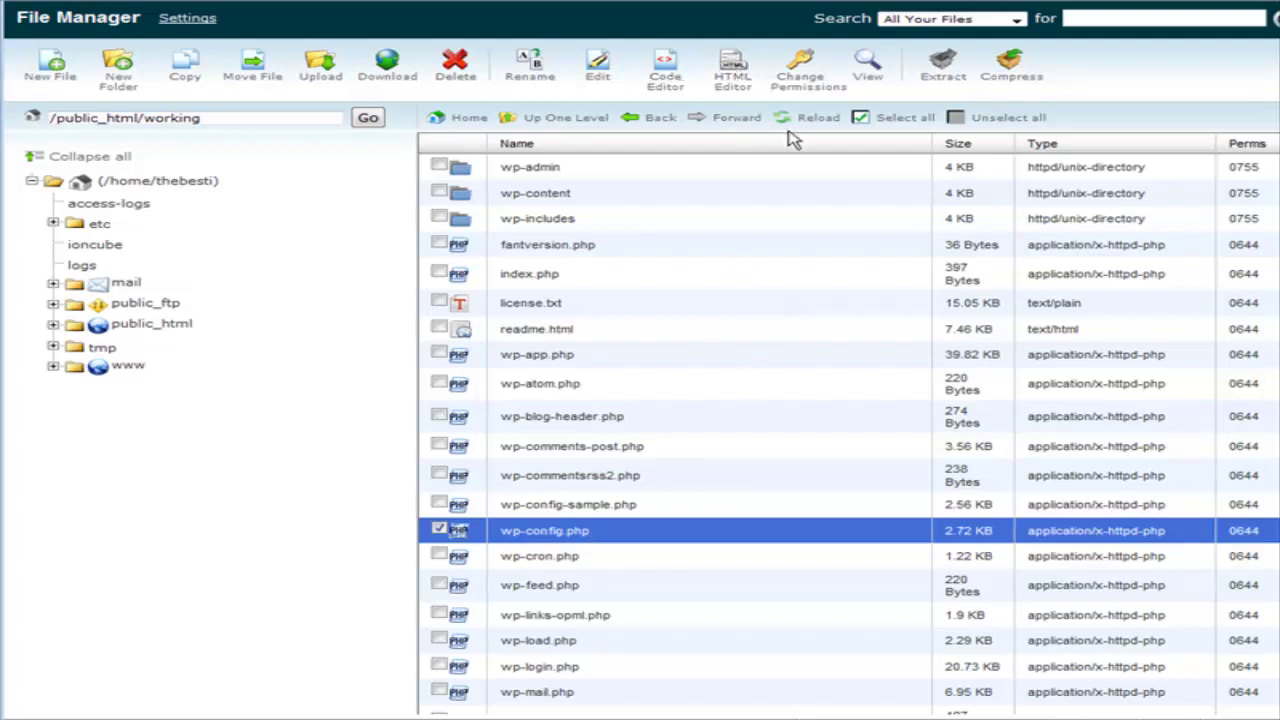
{"action": "left_click", "coordinate": [598, 66]}
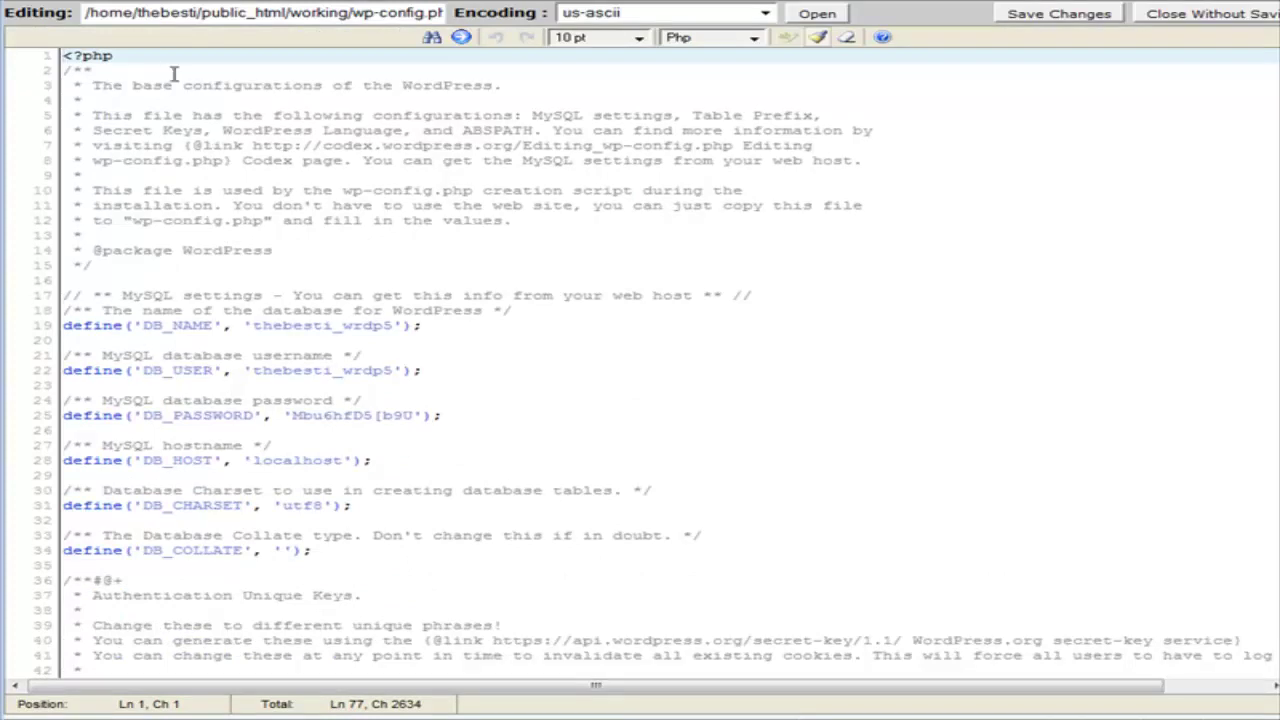
Select and copy the DB_NAME value from wp-config.php.
{"action": "scroll", "coordinate": [285, 257], "scroll_direction": "down", "scroll_amount": 1}
{"action": "scroll", "coordinate": [311, 255], "scroll_direction": "down", "scroll_amount": 2}
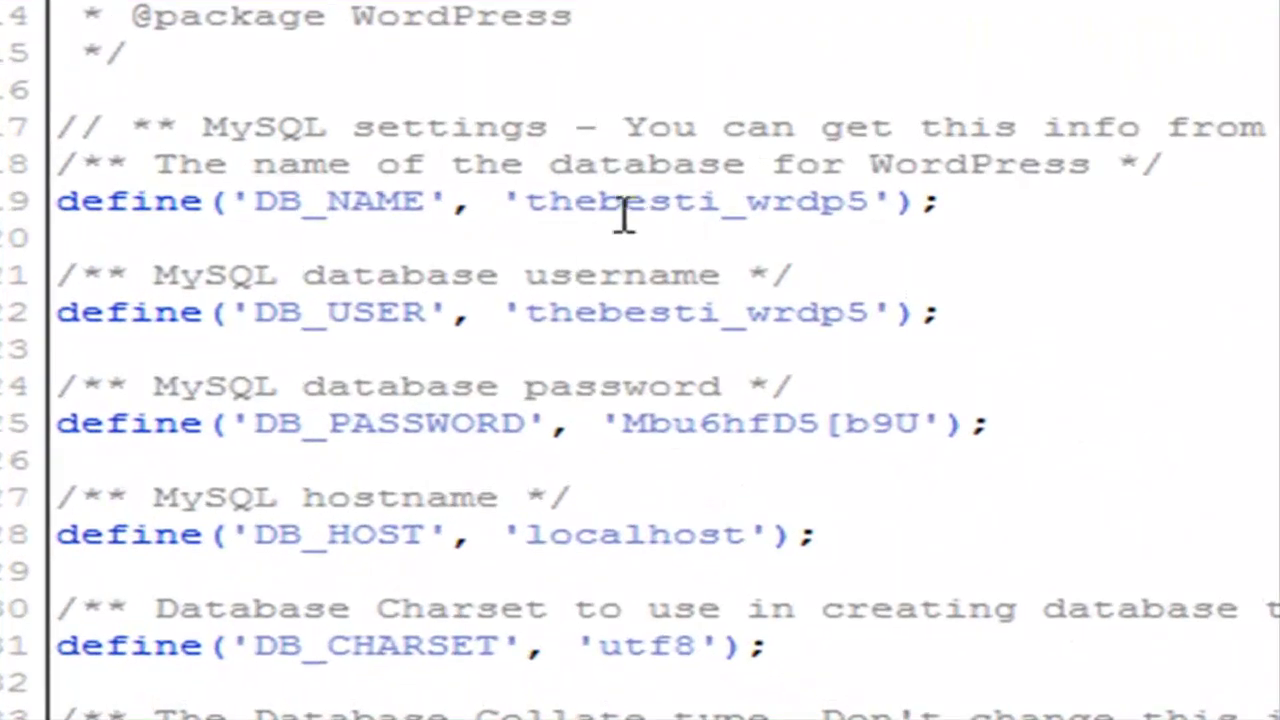
{"action": "left_click", "coordinate": [525, 201]}
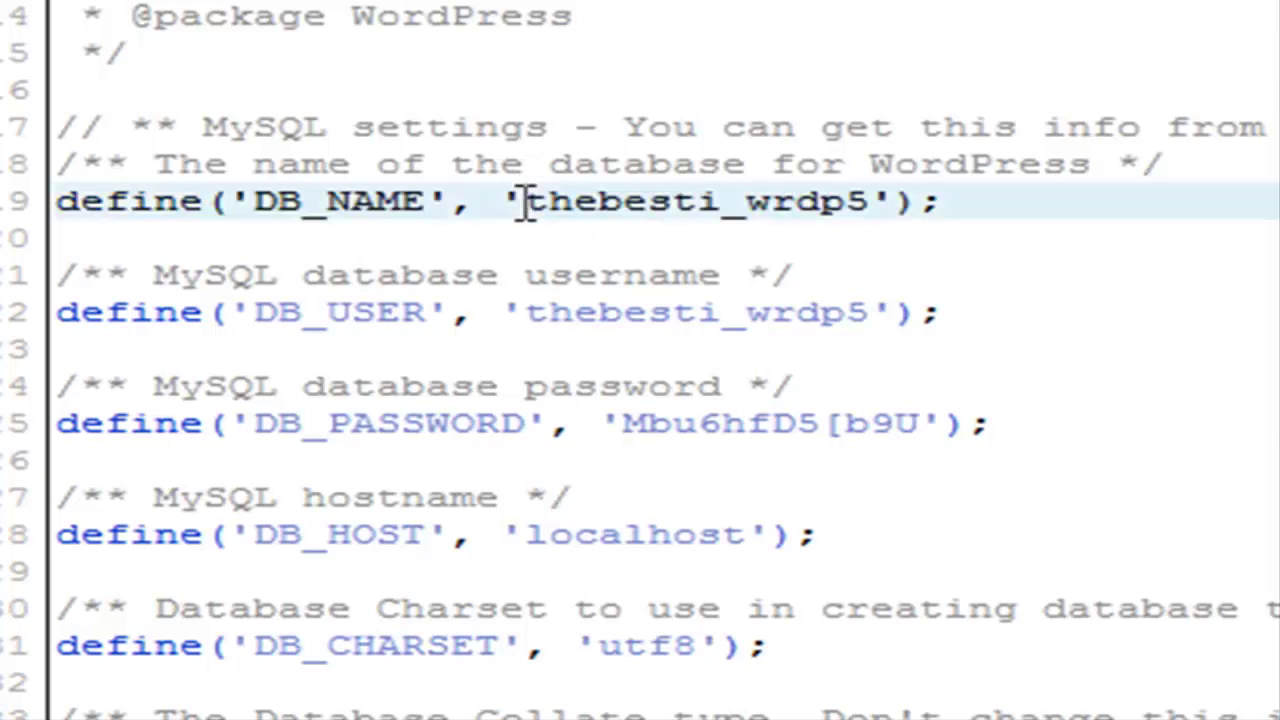
{"action": "left_click_drag", "start_coordinate": [526, 201], "coordinate": [866, 220]}
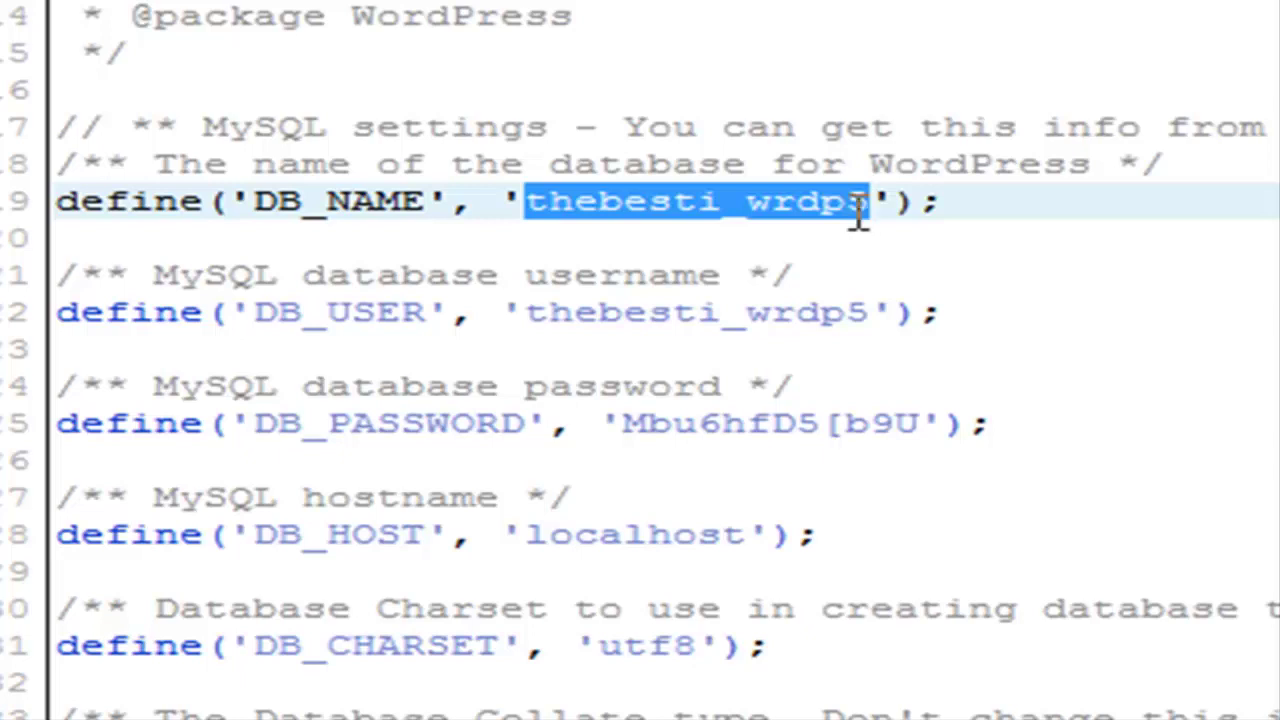
{"action": "right_click", "coordinate": [712, 196]}
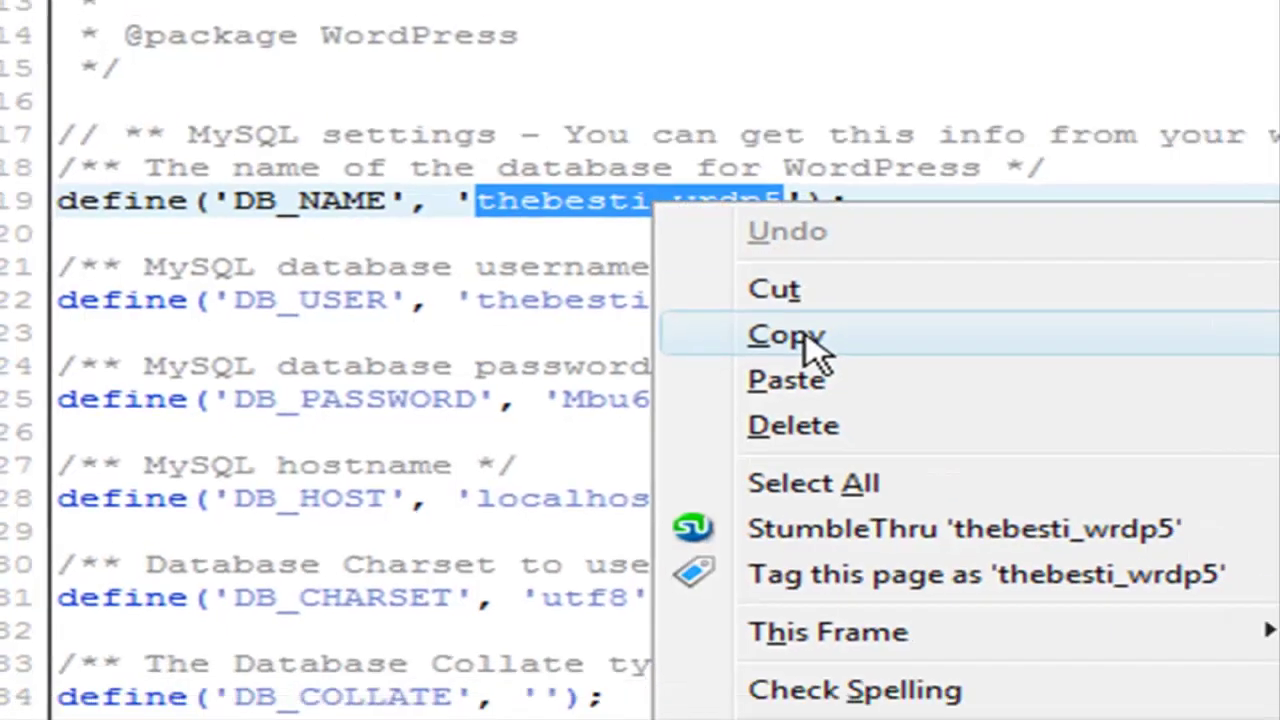
{"action": "left_click", "coordinate": [786, 336]}
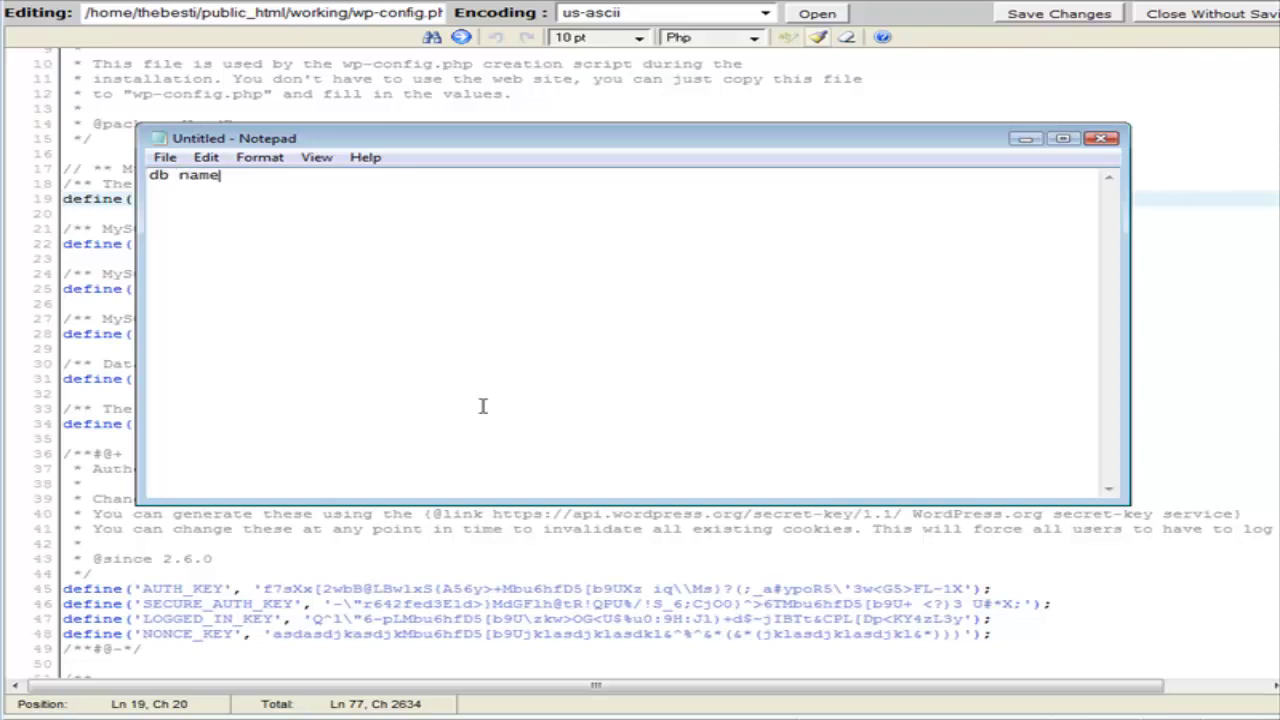
Paste the database name under 'db name' in Notepad and begin the 'user name' label.
{"action": "key", "text": "ctrl+v"}
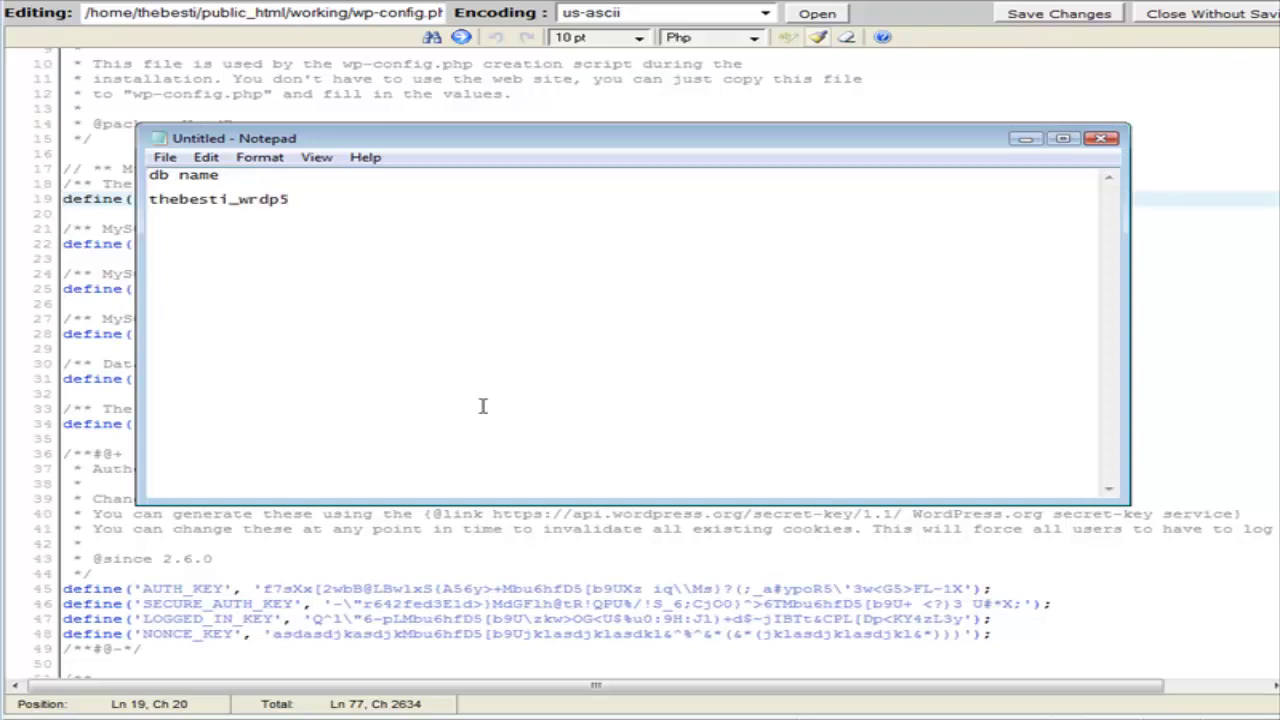
{"action": "type", "text": "user name"}
Copy the DB_USER value and paste it under 'user name' in Notepad, adding a 'password' label.
{"action": "key", "text": "alt+Tab"}
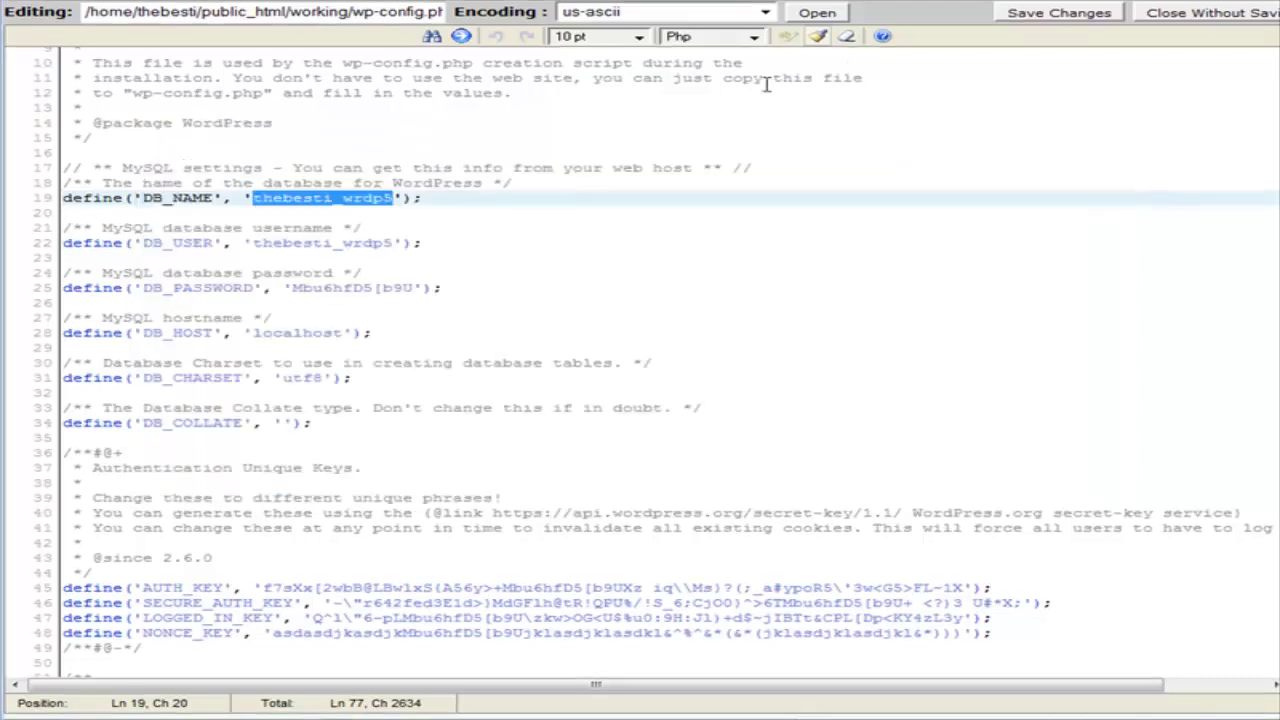
{"action": "key", "text": "ctrl+Home"}
{"action": "scroll", "coordinate": [391, 355], "scroll_direction": "down", "scroll_amount": 2}
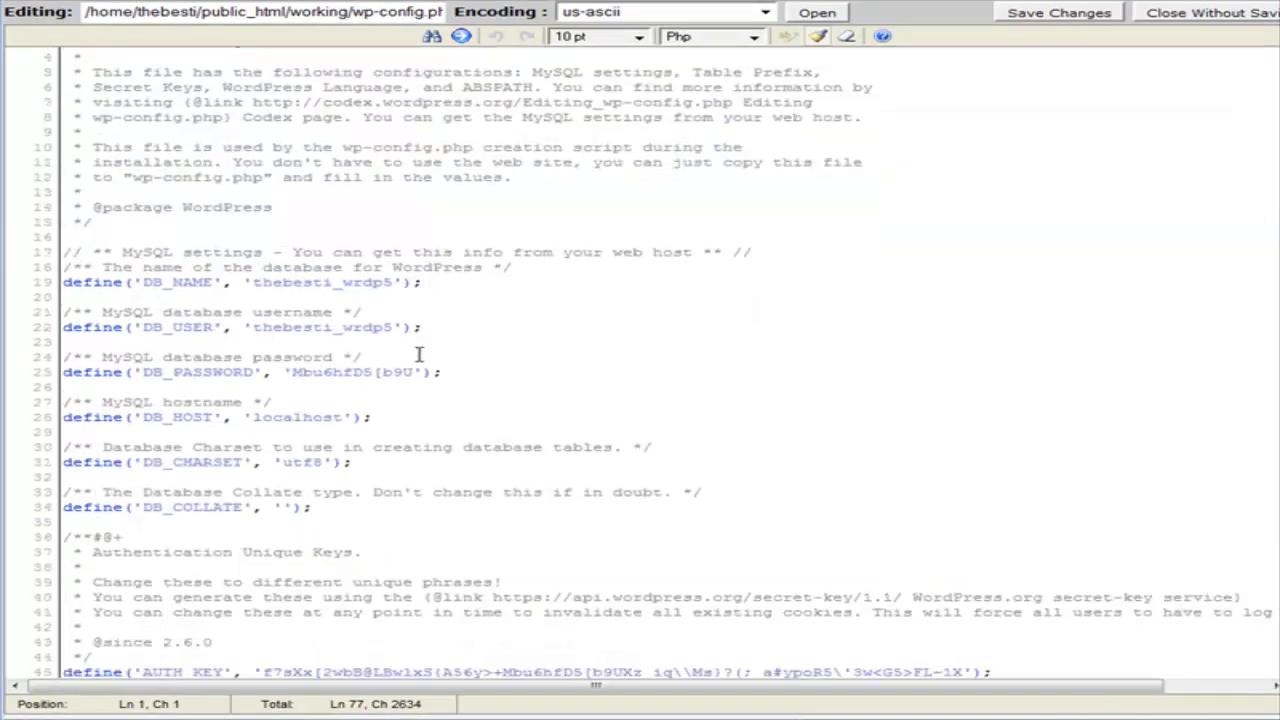
{"action": "scroll", "coordinate": [133, 314], "scroll_direction": "down", "scroll_amount": 3}
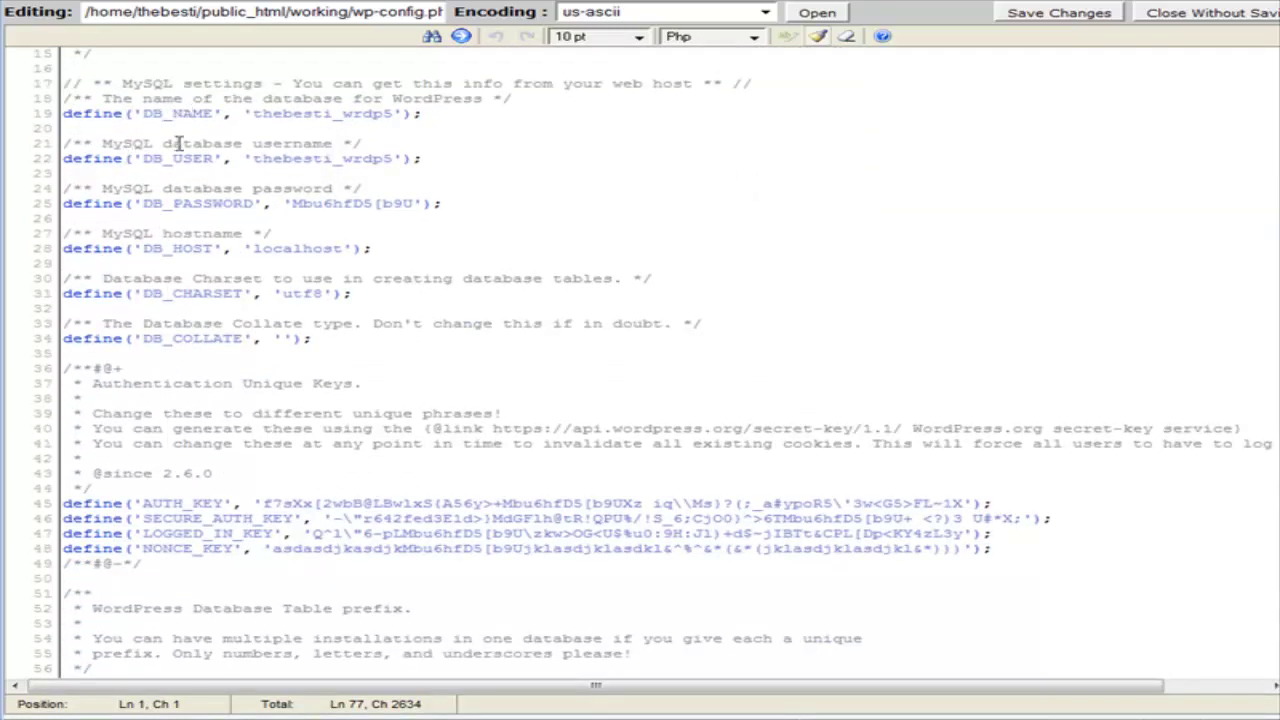
{"action": "left_click_drag", "start_coordinate": [253, 158], "coordinate": [381, 165]}
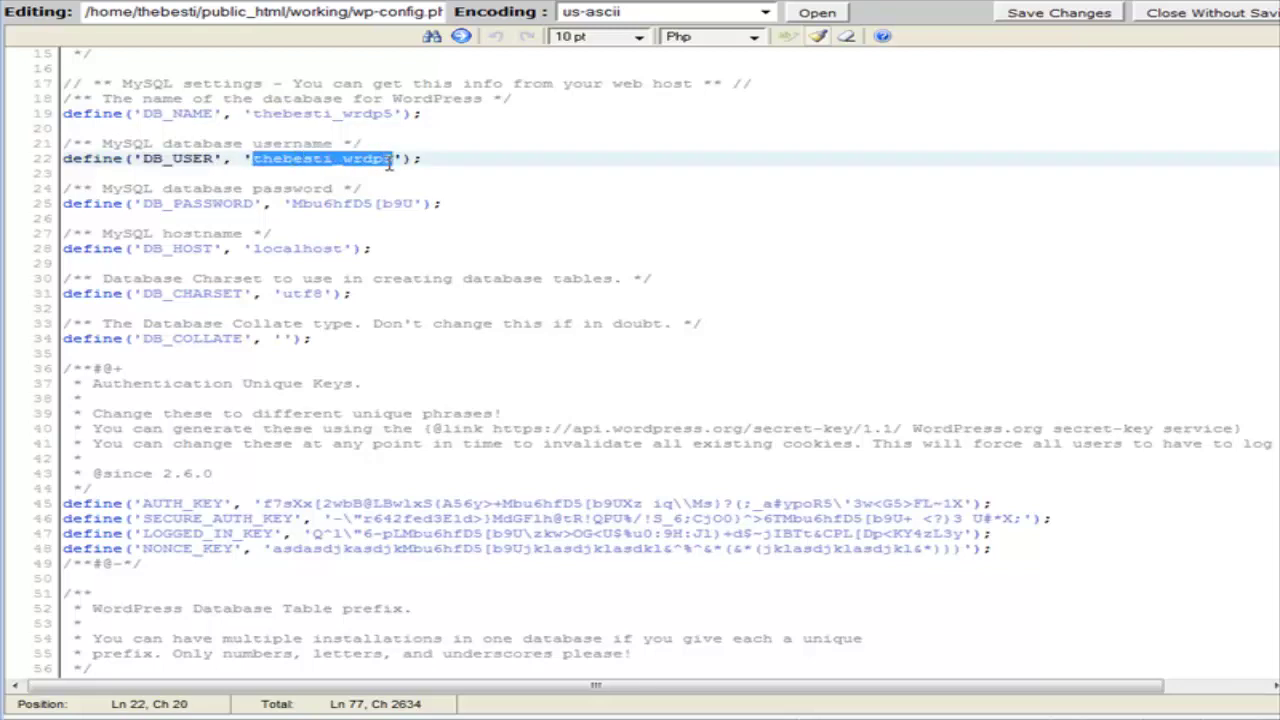
{"action": "right_click", "coordinate": [384, 160]}
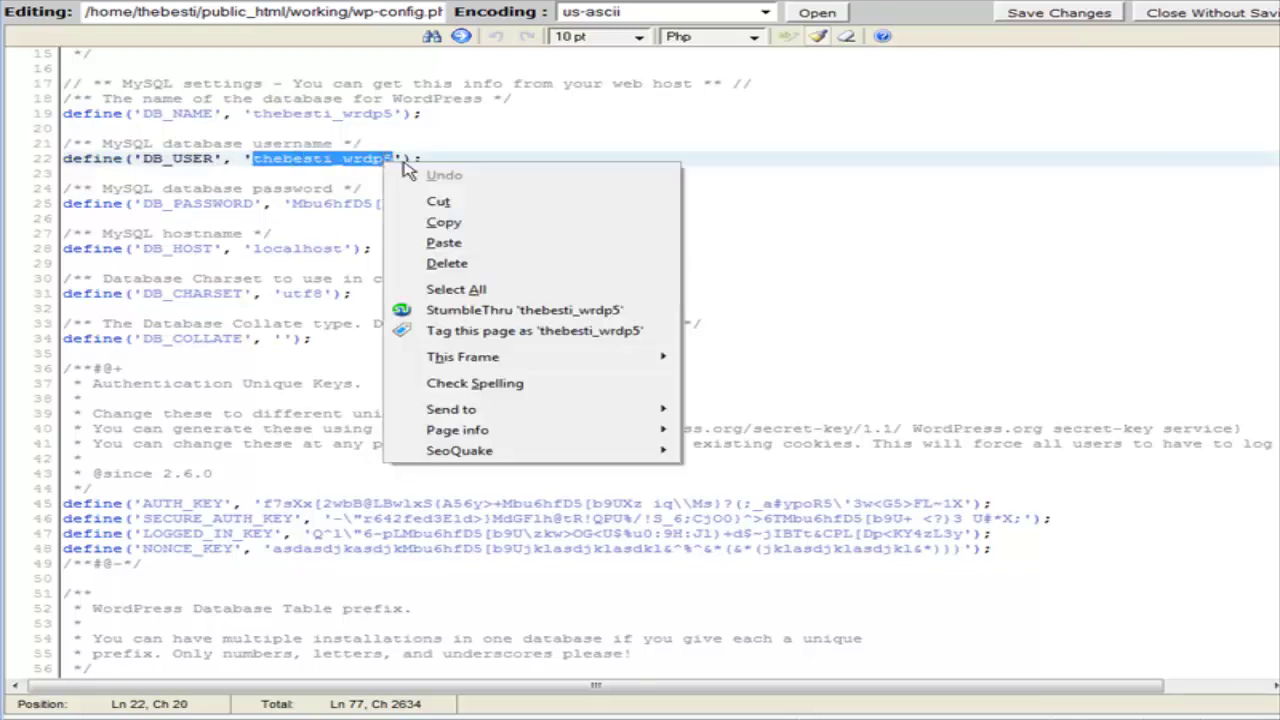
{"action": "left_click", "coordinate": [462, 222]}
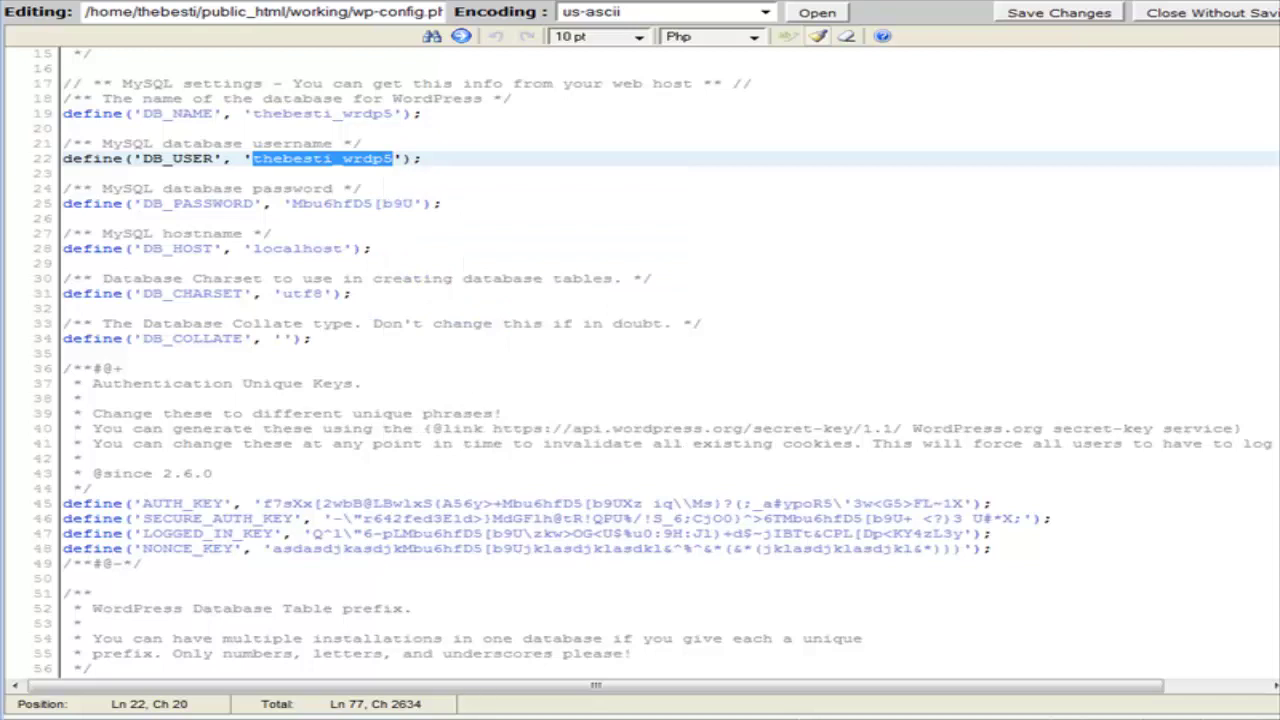
{"action": "key", "text": "alt+Tab"}
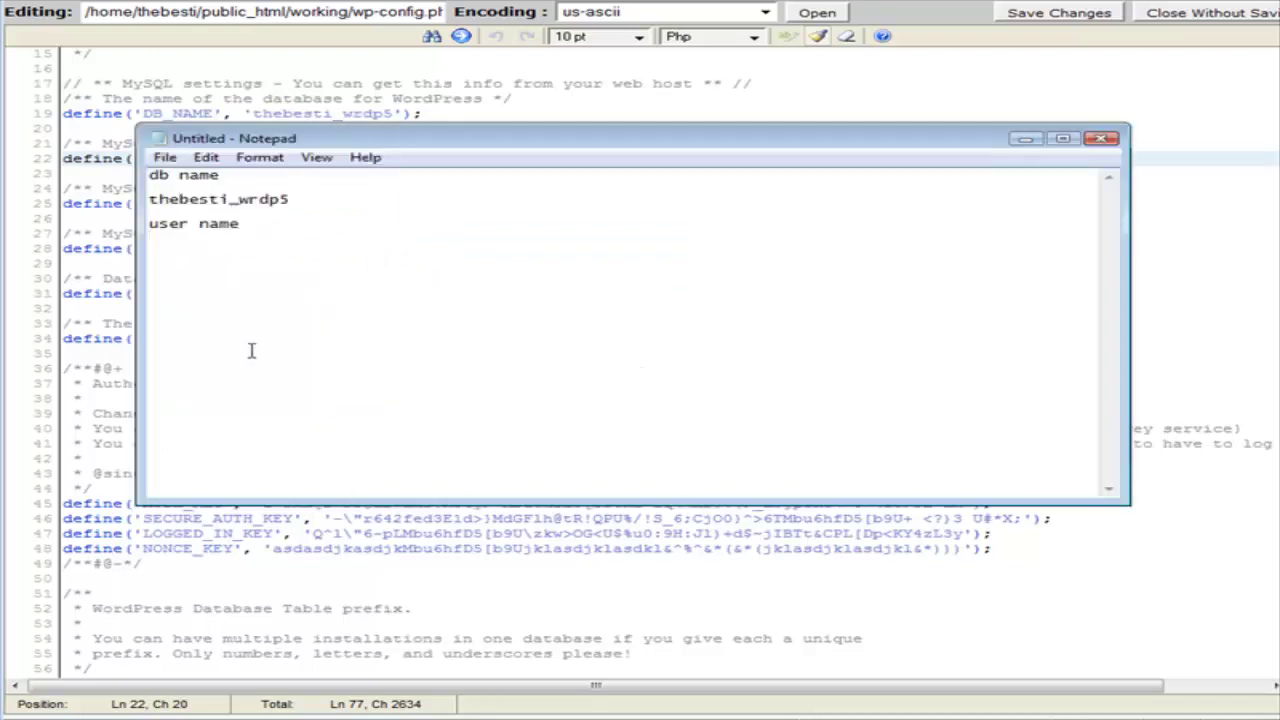
{"action": "key", "text": "ctrl+v"}
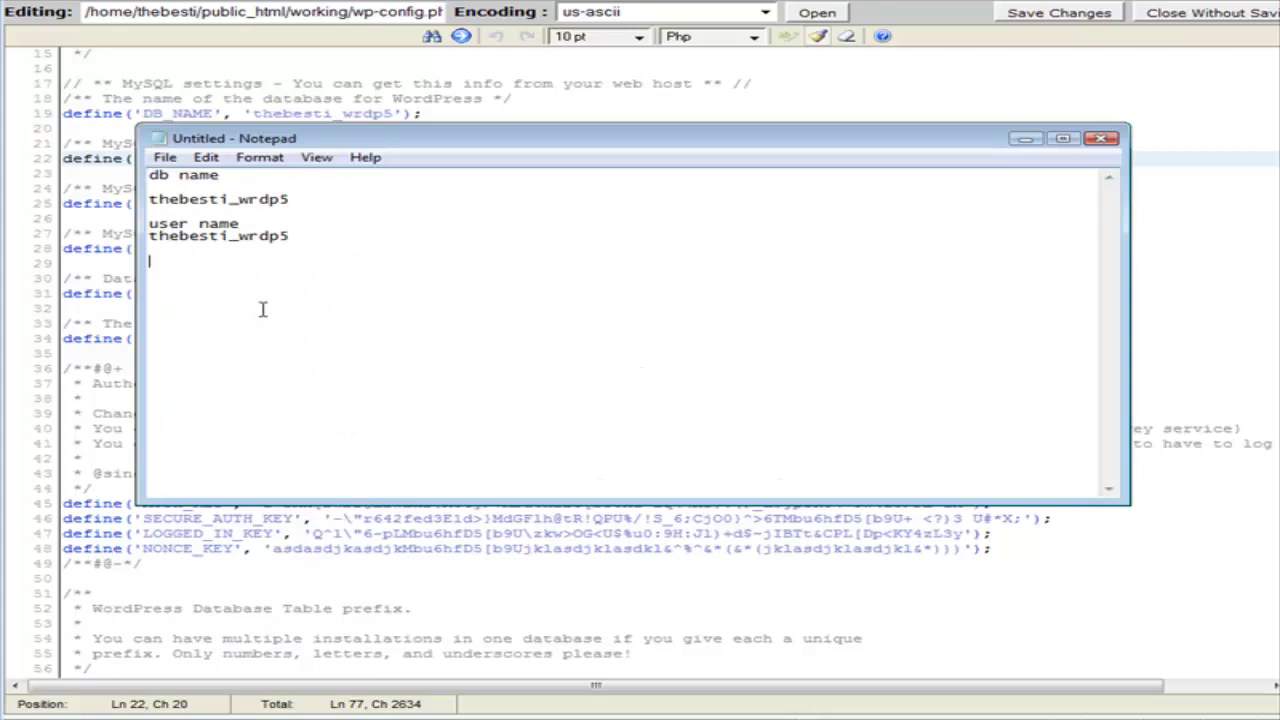
{"action": "type", "text": "ssword"}
Copy the DB_PASSWORD value and paste it under 'password' in Notepad.
{"action": "left_click", "coordinate": [822, 91]}
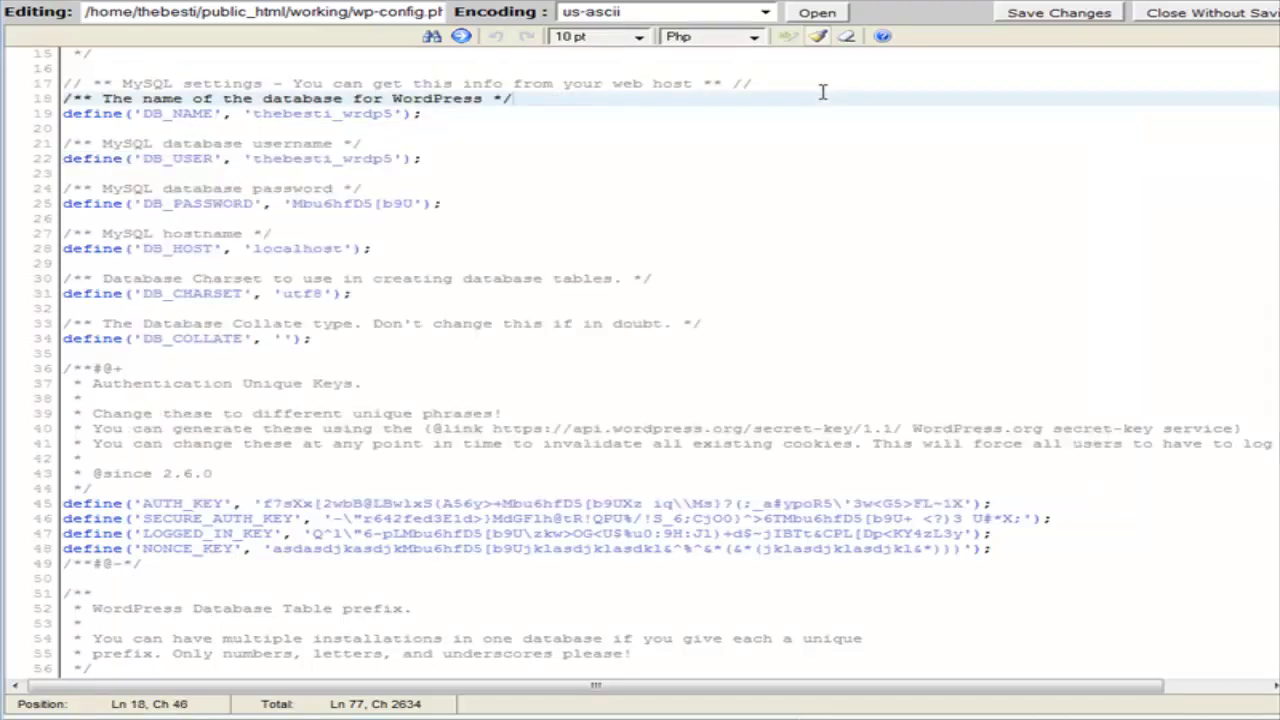
{"action": "scroll", "coordinate": [295, 125], "scroll_direction": "down", "scroll_amount": 2}
{"action": "left_click", "coordinate": [295, 120]}
{"action": "left_click", "coordinate": [323, 120]}
{"action": "left_click_drag", "start_coordinate": [412, 119], "coordinate": [298, 119]}
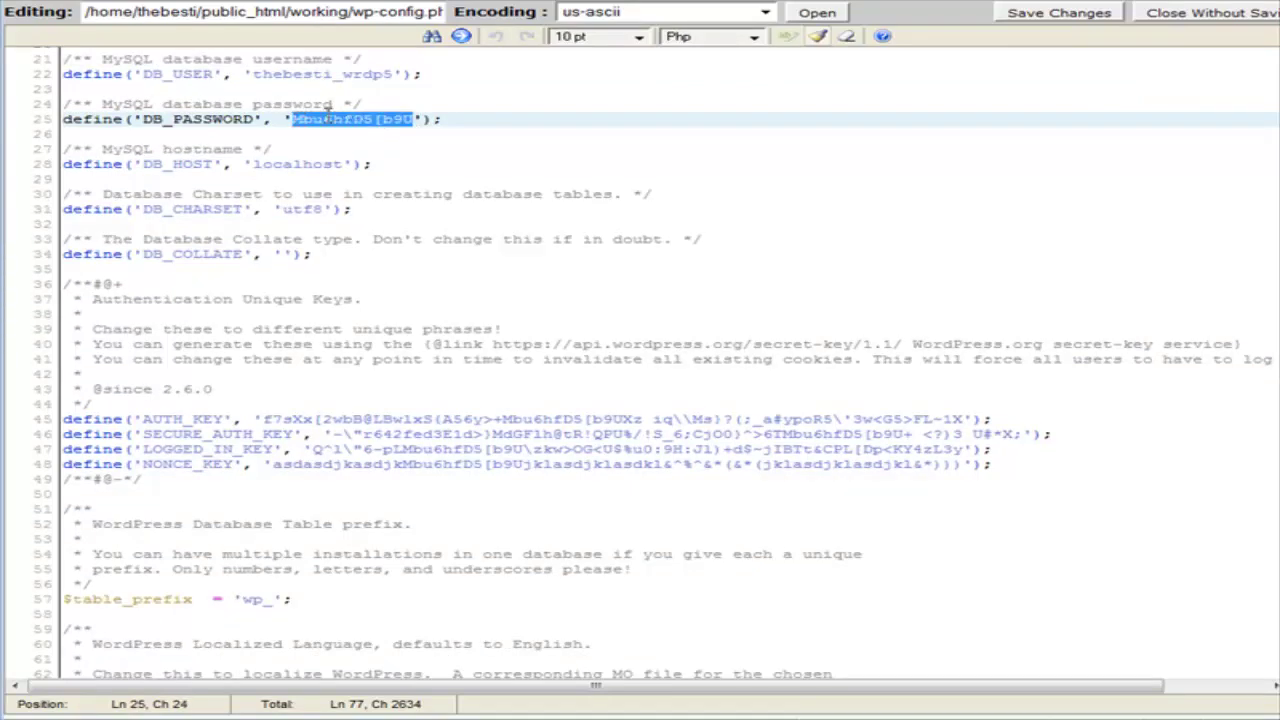
{"action": "right_click", "coordinate": [328, 118]}
{"action": "left_click", "coordinate": [407, 175]}
{"action": "key", "text": "alt+Tab"}
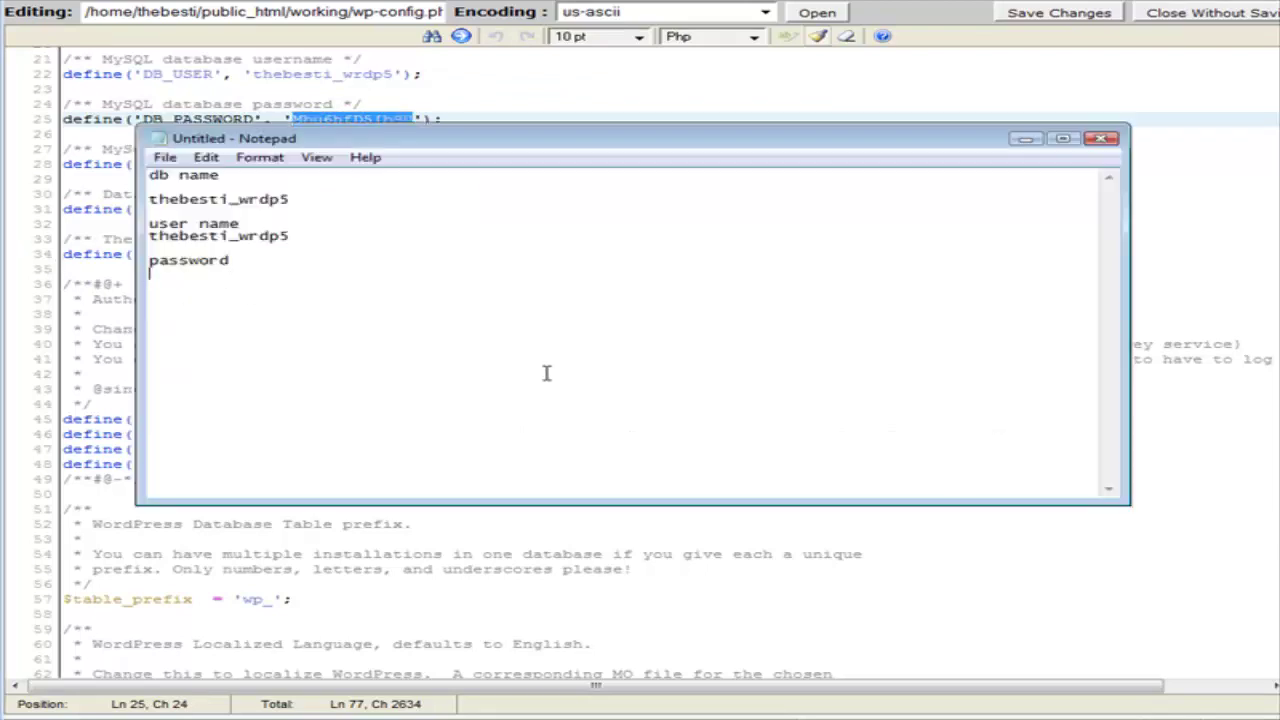
{"action": "key", "text": "ctrl+v"}
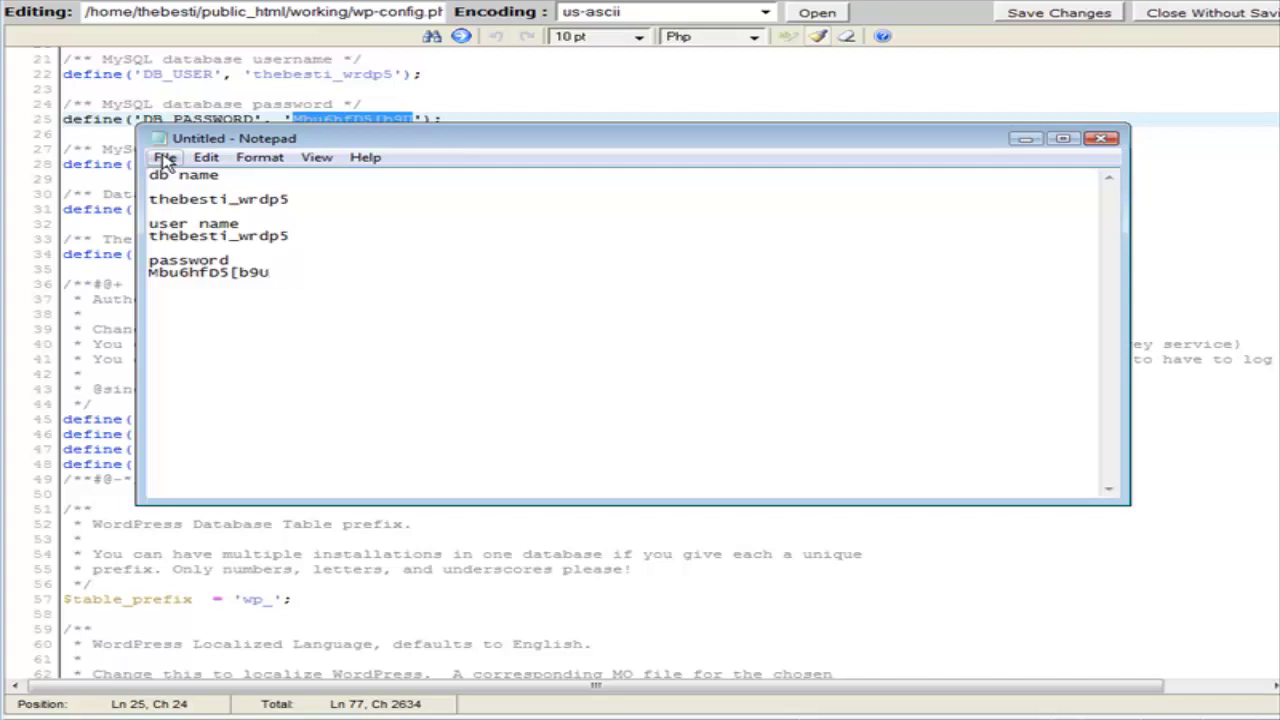
Save the Notepad note of database credentials as a file named dbinfo.
{"action": "left_click", "coordinate": [165, 158]}
{"action": "left_click", "coordinate": [200, 220]}
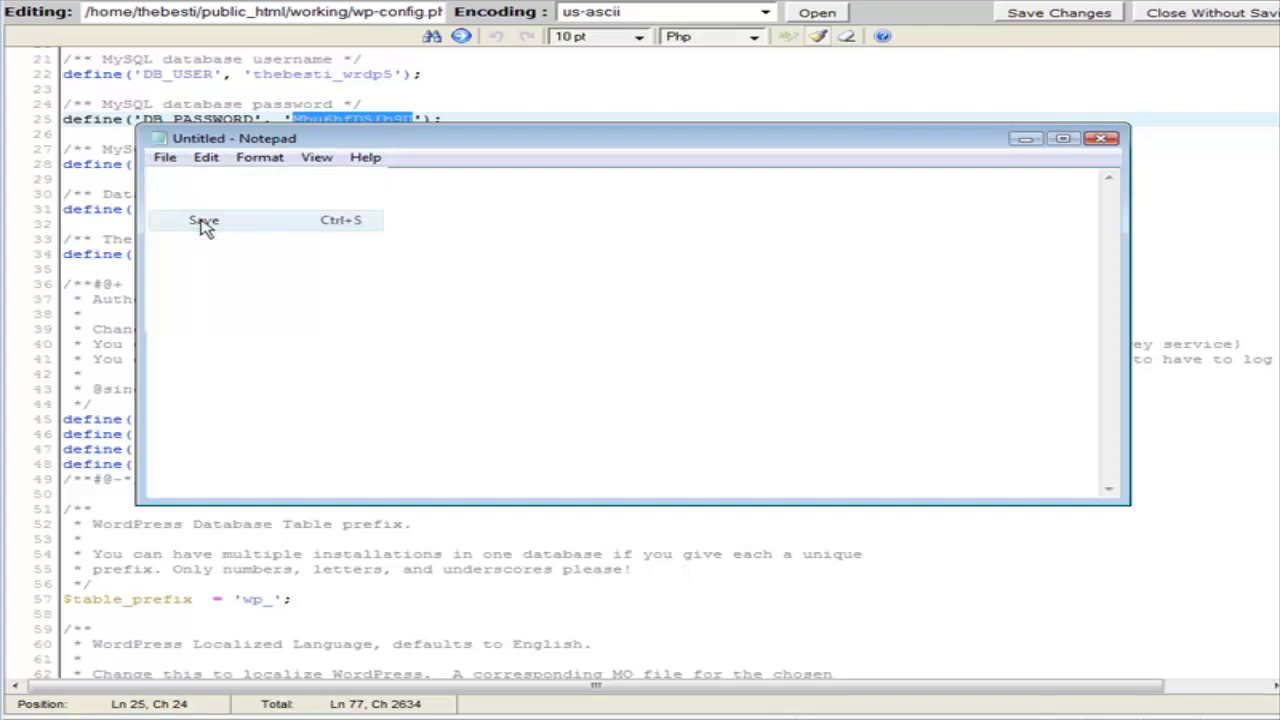
{"action": "type", "text": "dbinfo"}
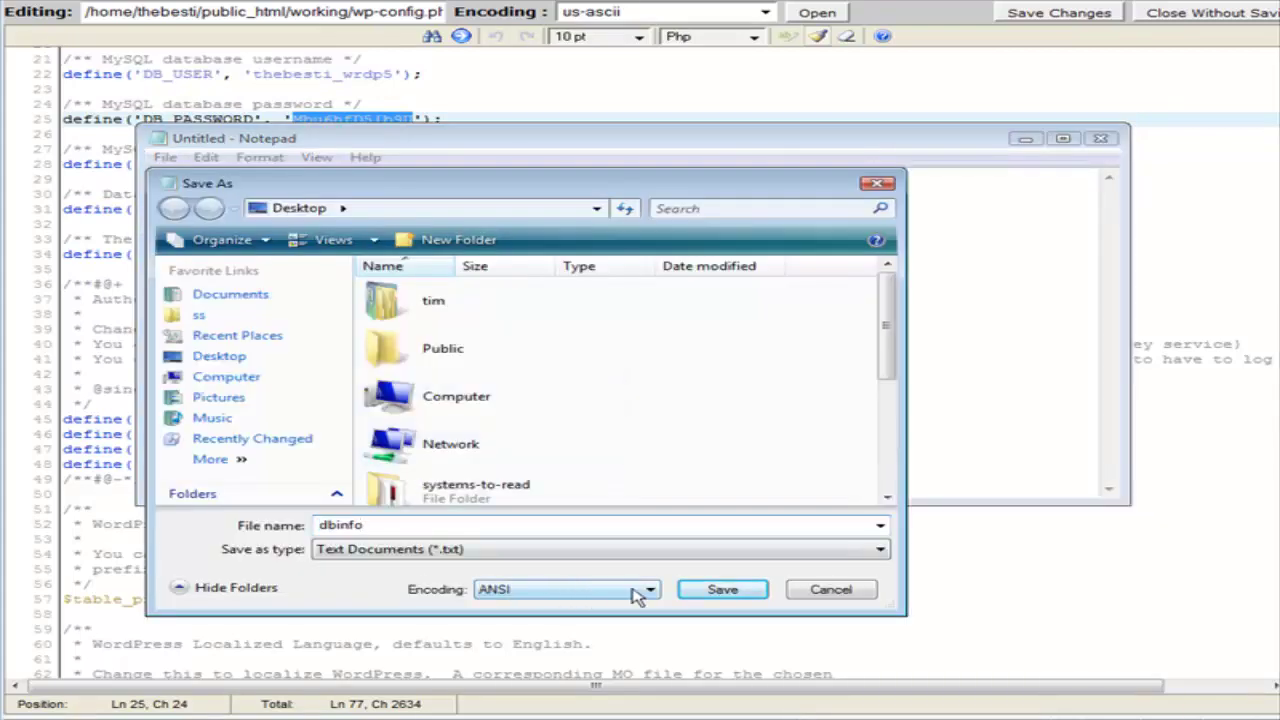
{"action": "left_click", "coordinate": [720, 589]}
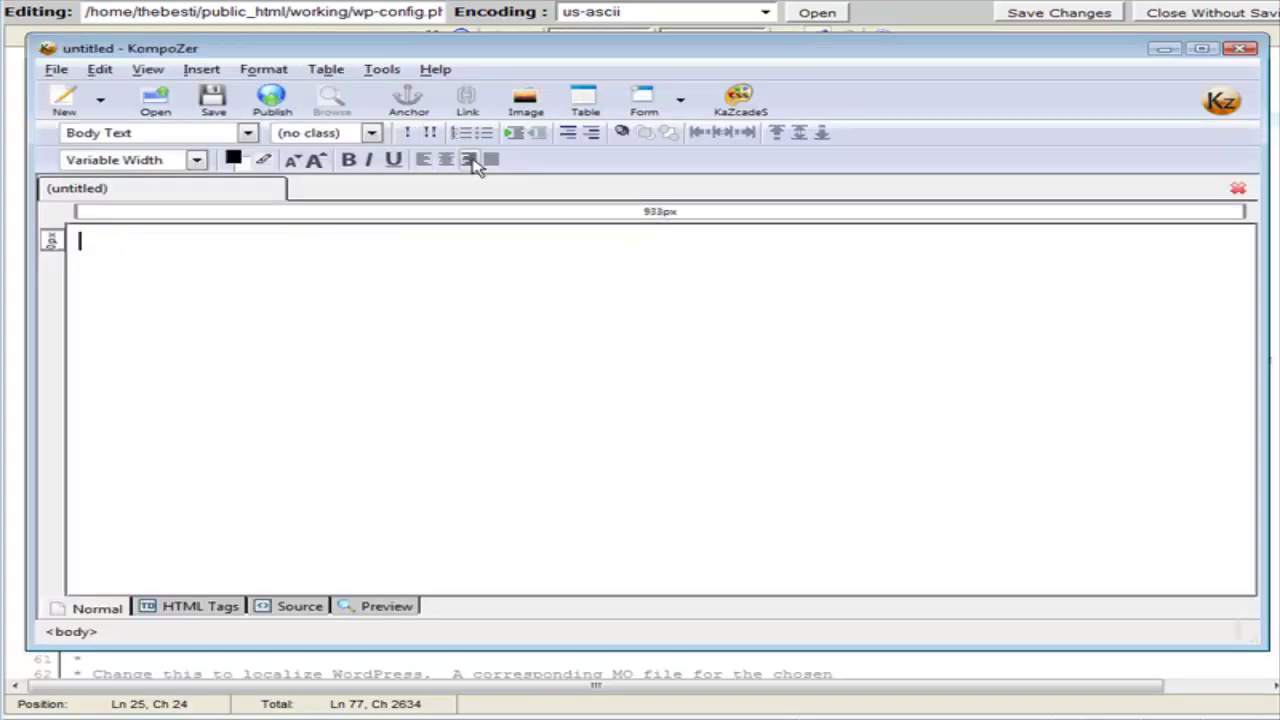
Add a centered, enlarged Heading 1 reading 'PLR Product of the month' to the new page.
{"action": "left_click", "coordinate": [436, 160]}
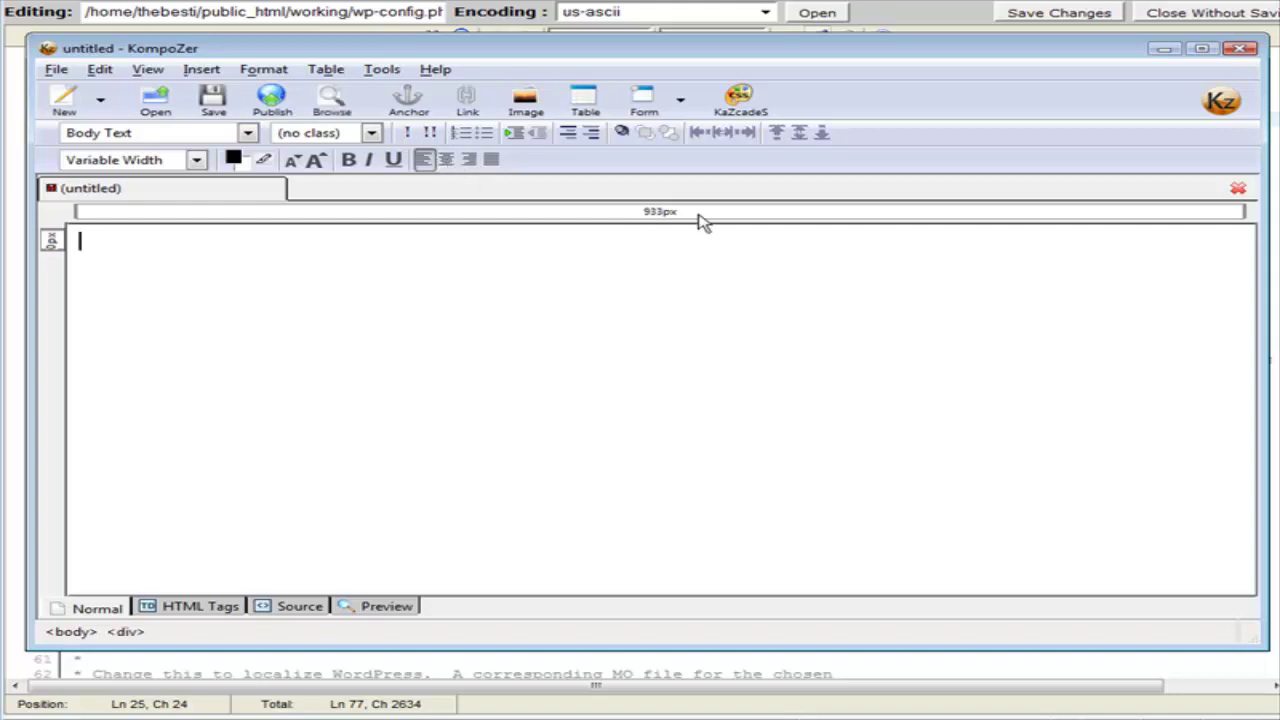
{"action": "left_click", "coordinate": [447, 160]}
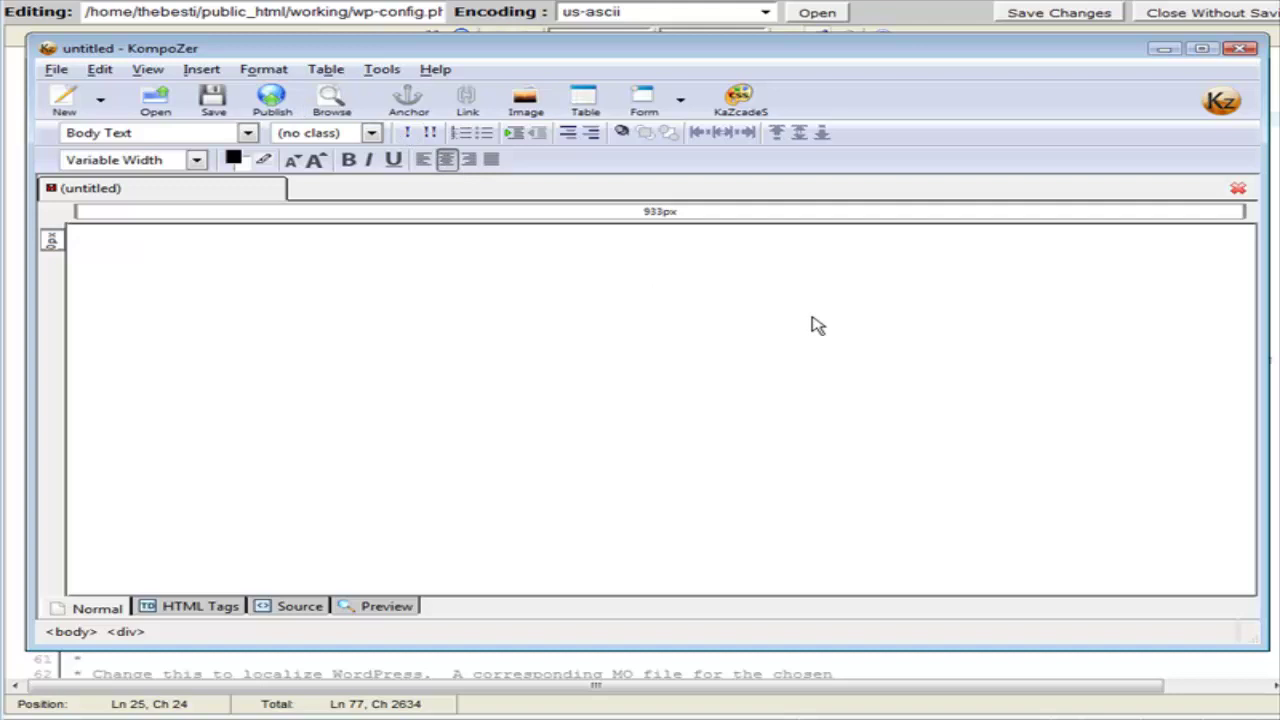
{"action": "type", "text": "PLR Product of th"}
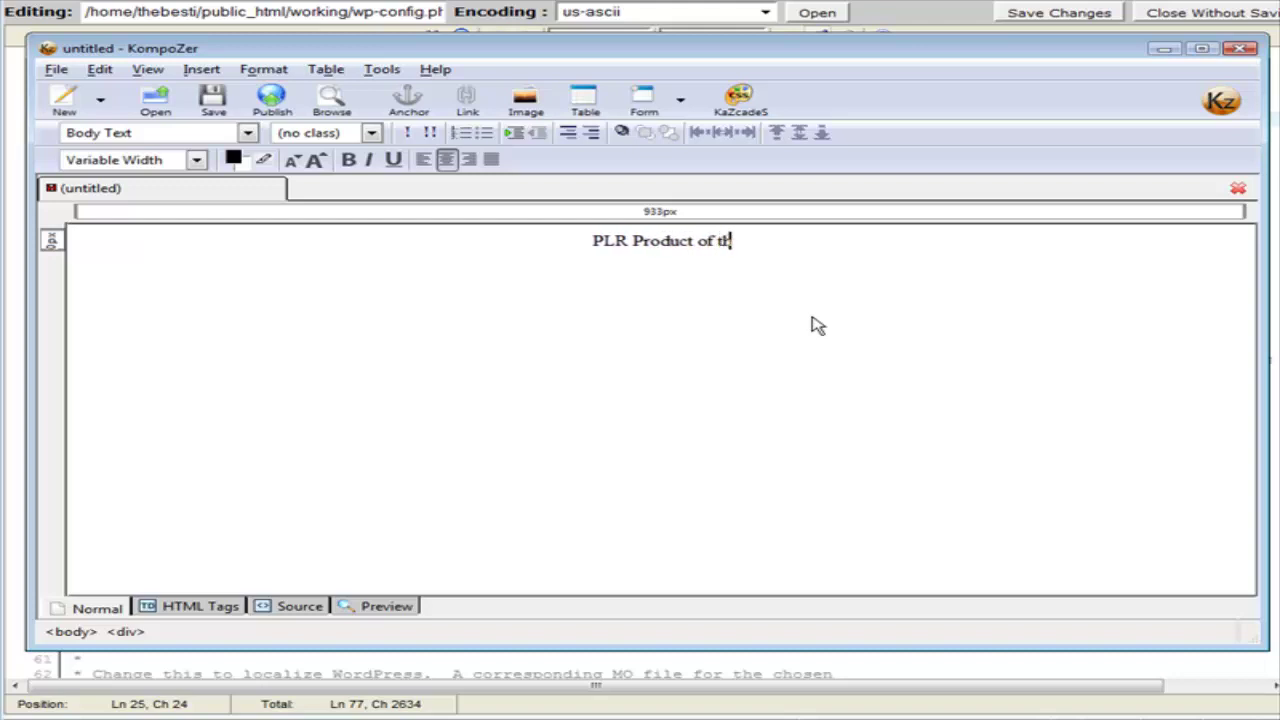
{"action": "type", "text": "e month"}
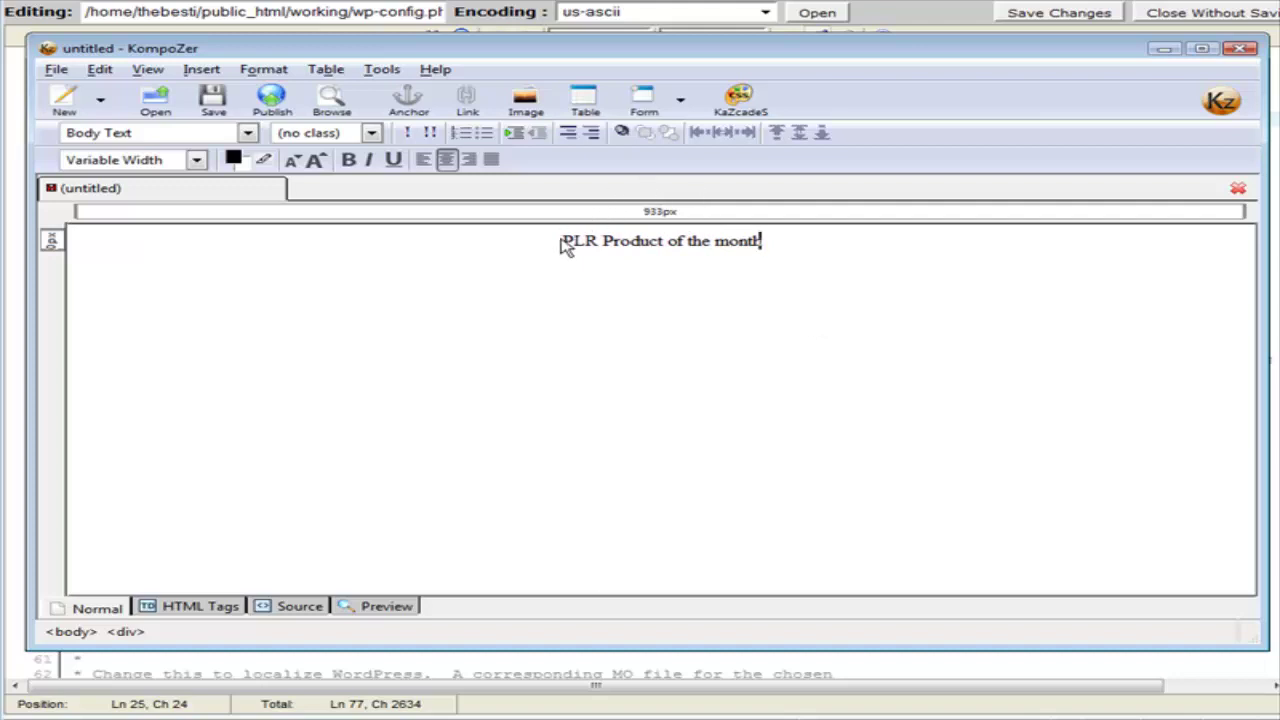
{"action": "left_click_drag", "start_coordinate": [563, 242], "coordinate": [766, 254]}
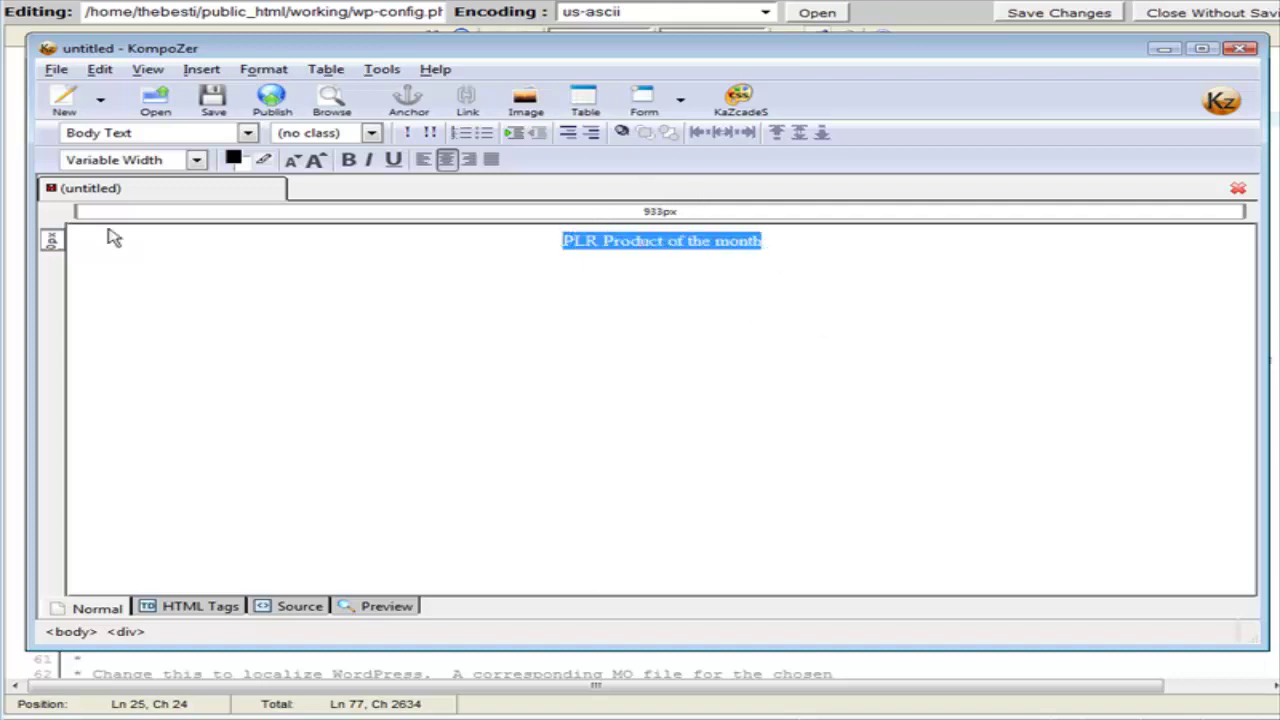
{"action": "left_click", "coordinate": [313, 160]}
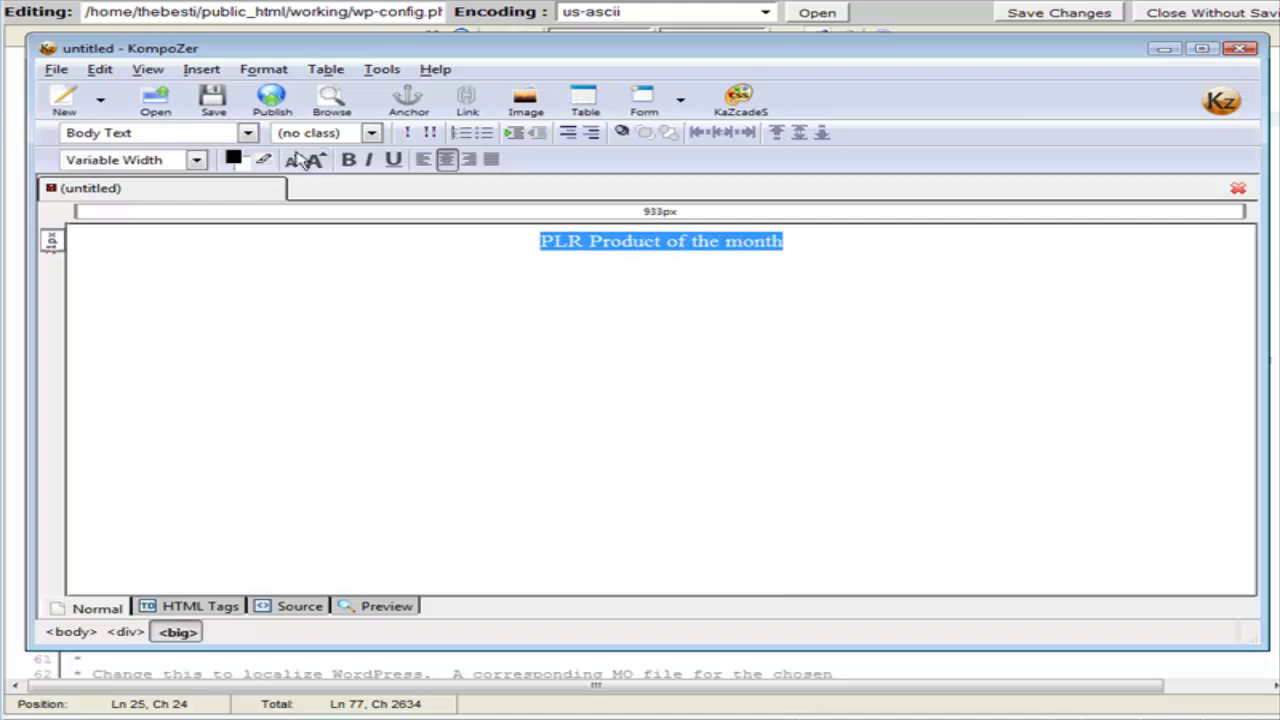
{"action": "left_click", "coordinate": [248, 133]}
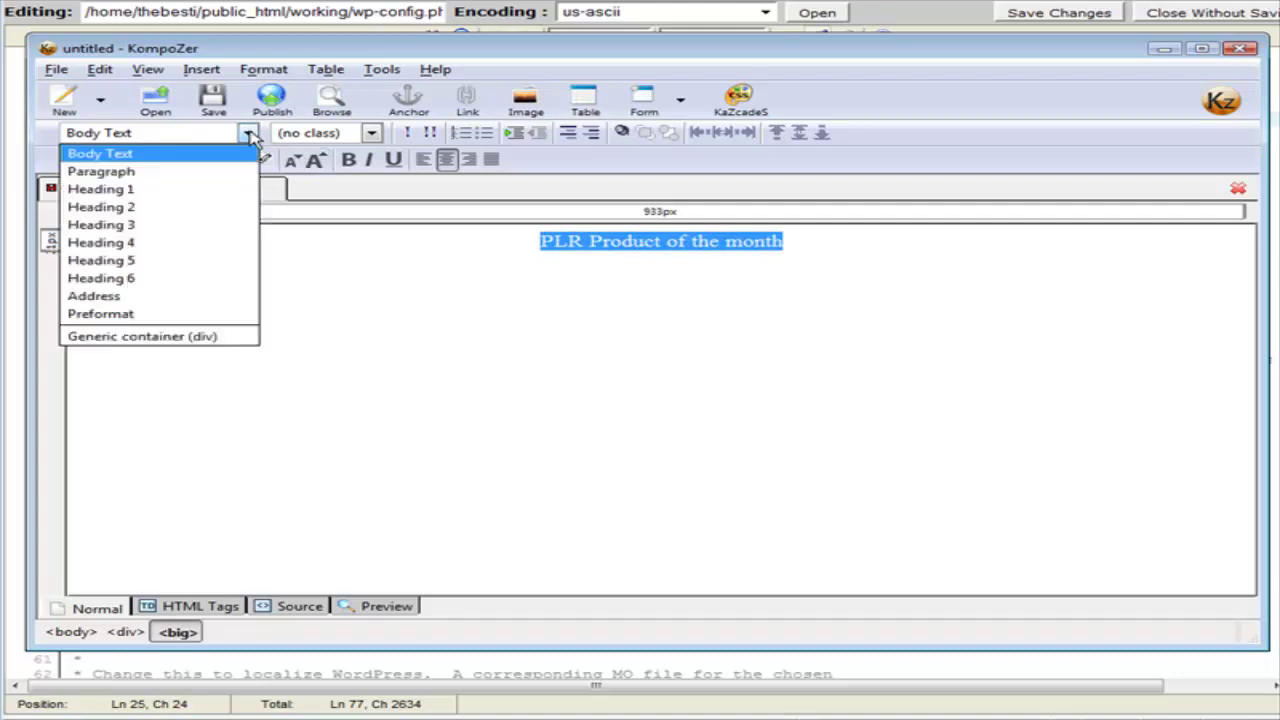
{"action": "left_click", "coordinate": [226, 190]}
{"action": "left_click", "coordinate": [803, 390]}
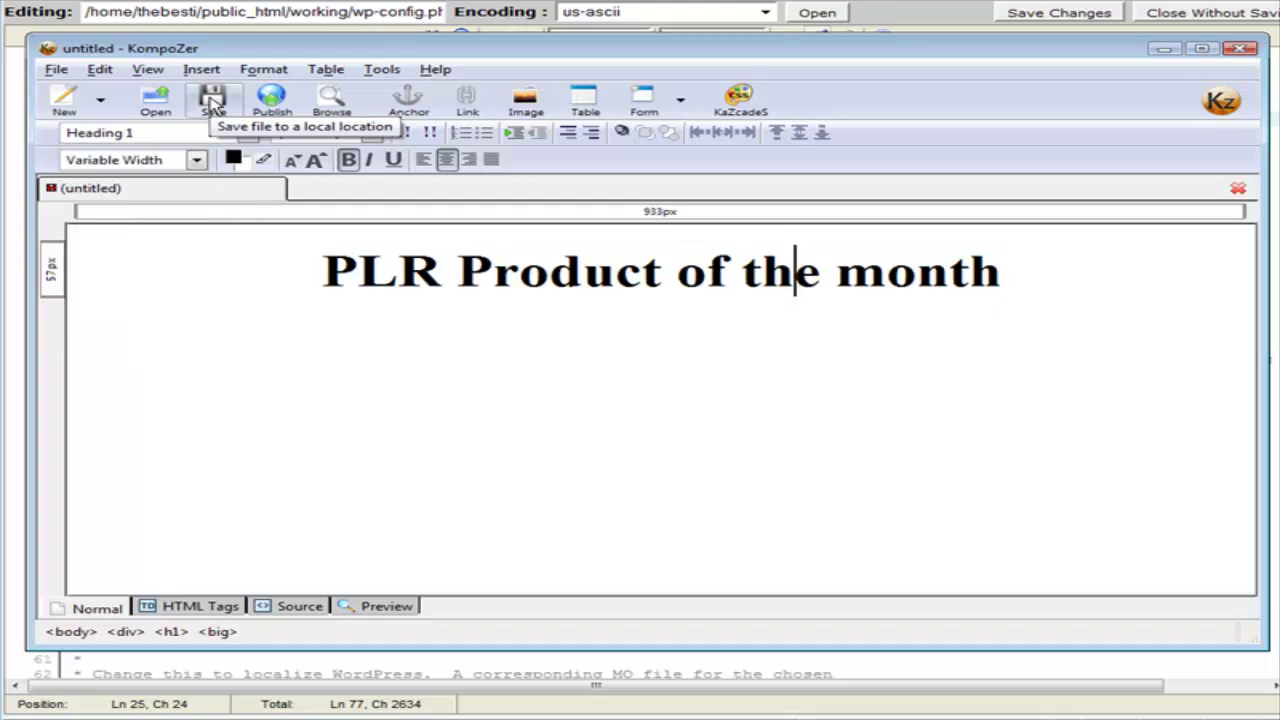
Save the page as release-schedule.html on the Desktop and close KompoZer.
{"action": "left_click", "coordinate": [213, 100]}
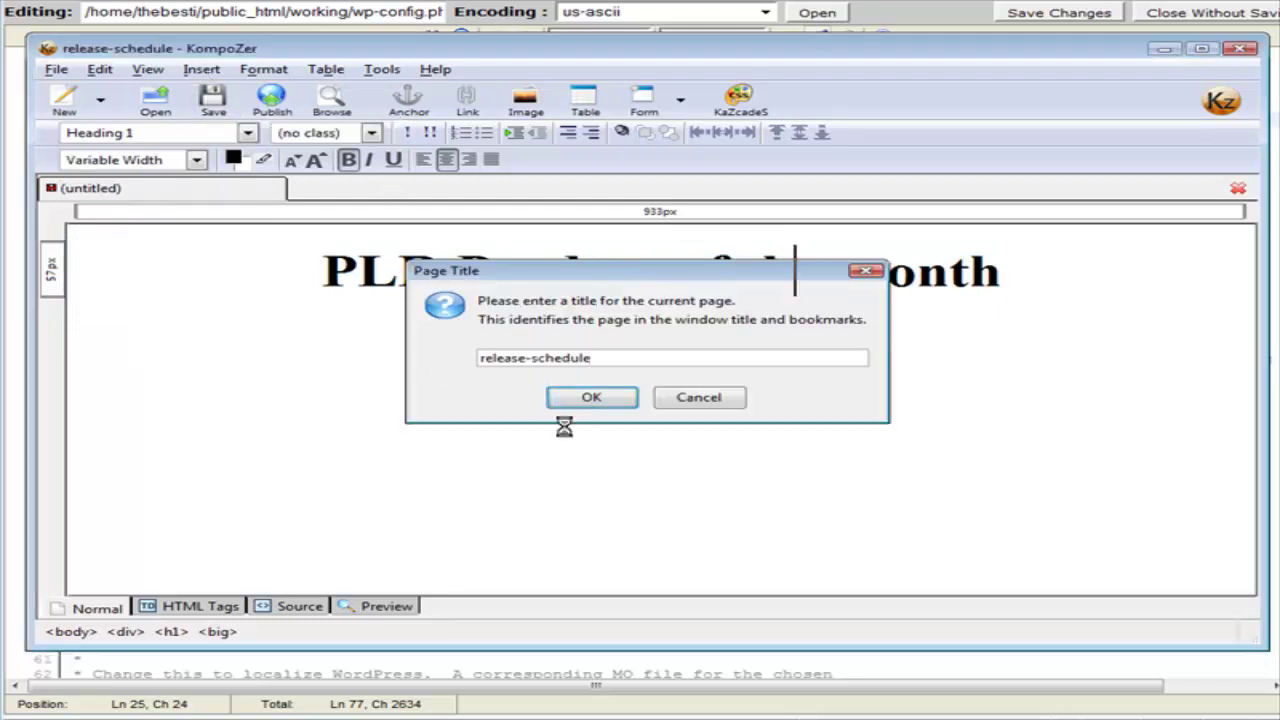
{"action": "left_click", "coordinate": [588, 398]}
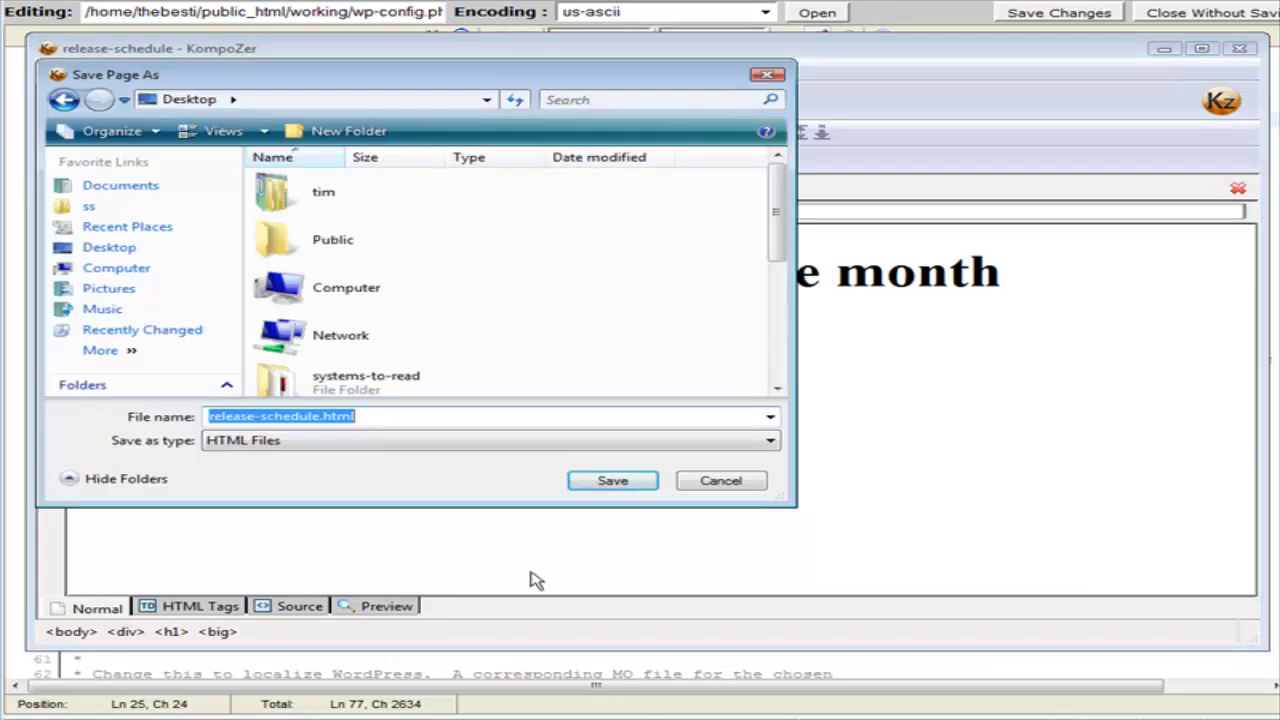
{"action": "left_click", "coordinate": [640, 482]}
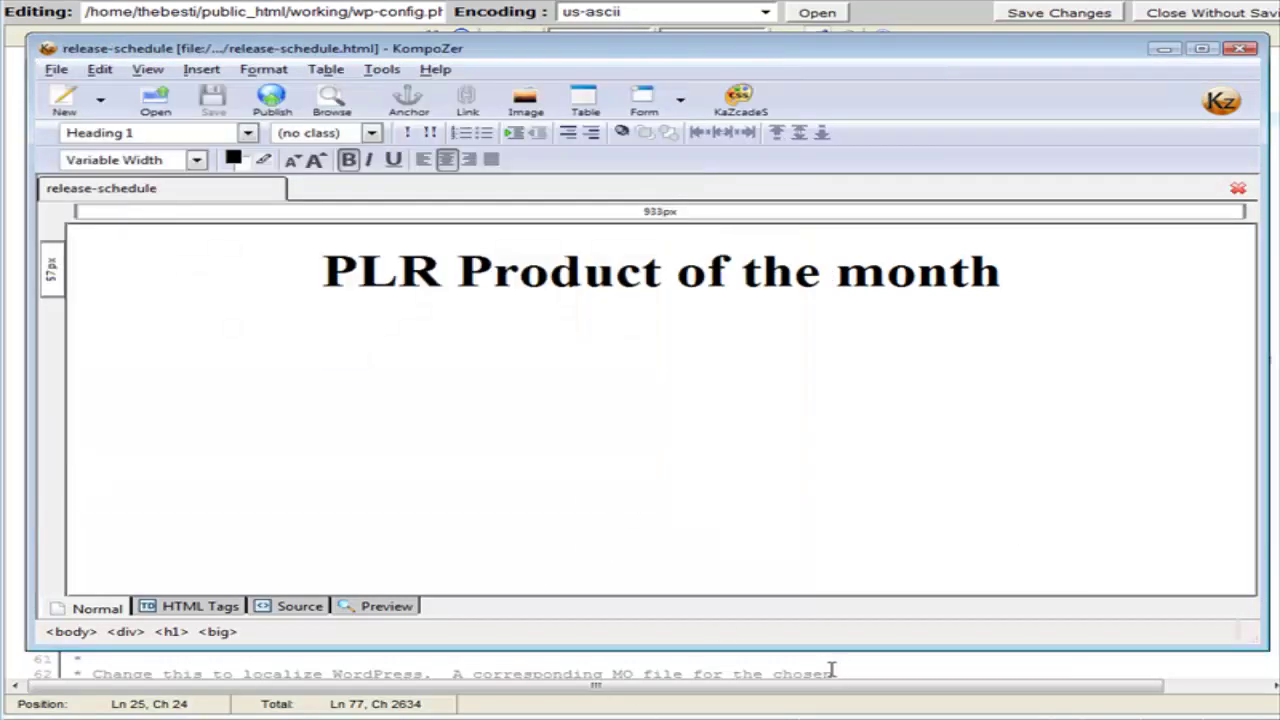
{"action": "left_click", "coordinate": [1243, 48]}
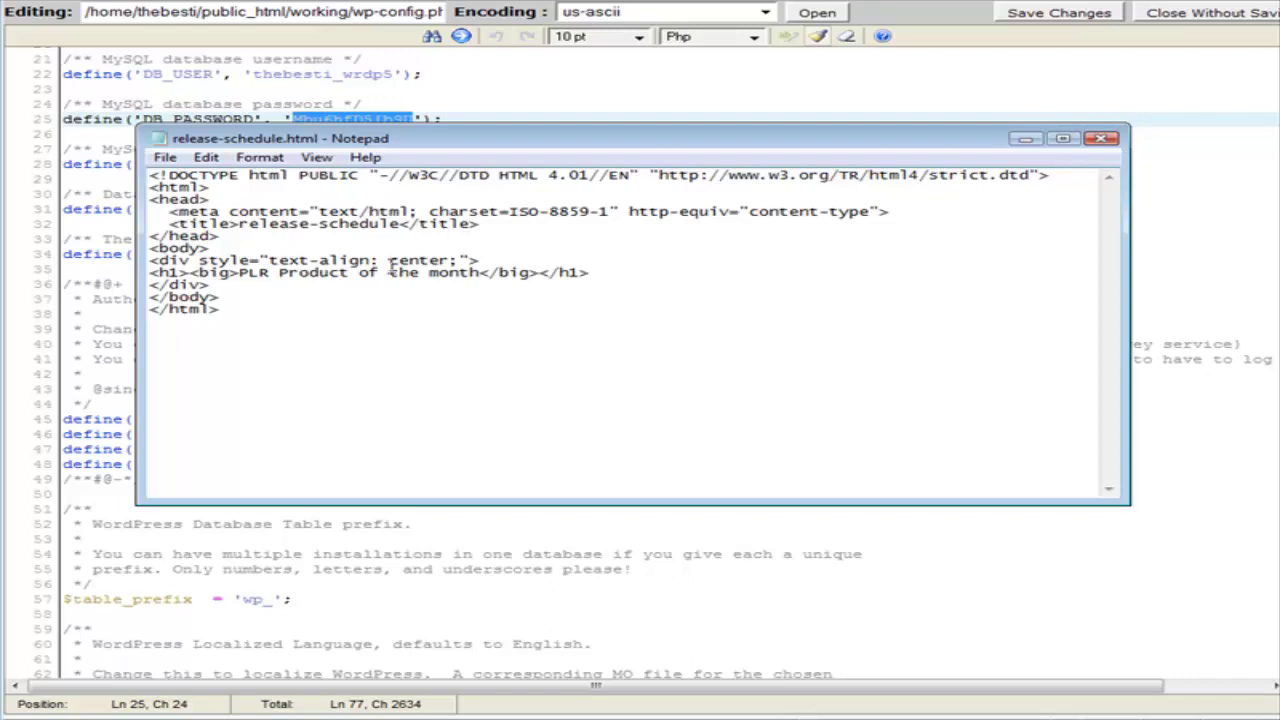
Save the HTML source under the name release-schedule.php with Save as type set to All Files (*.*).
{"action": "left_click", "coordinate": [164, 157]}
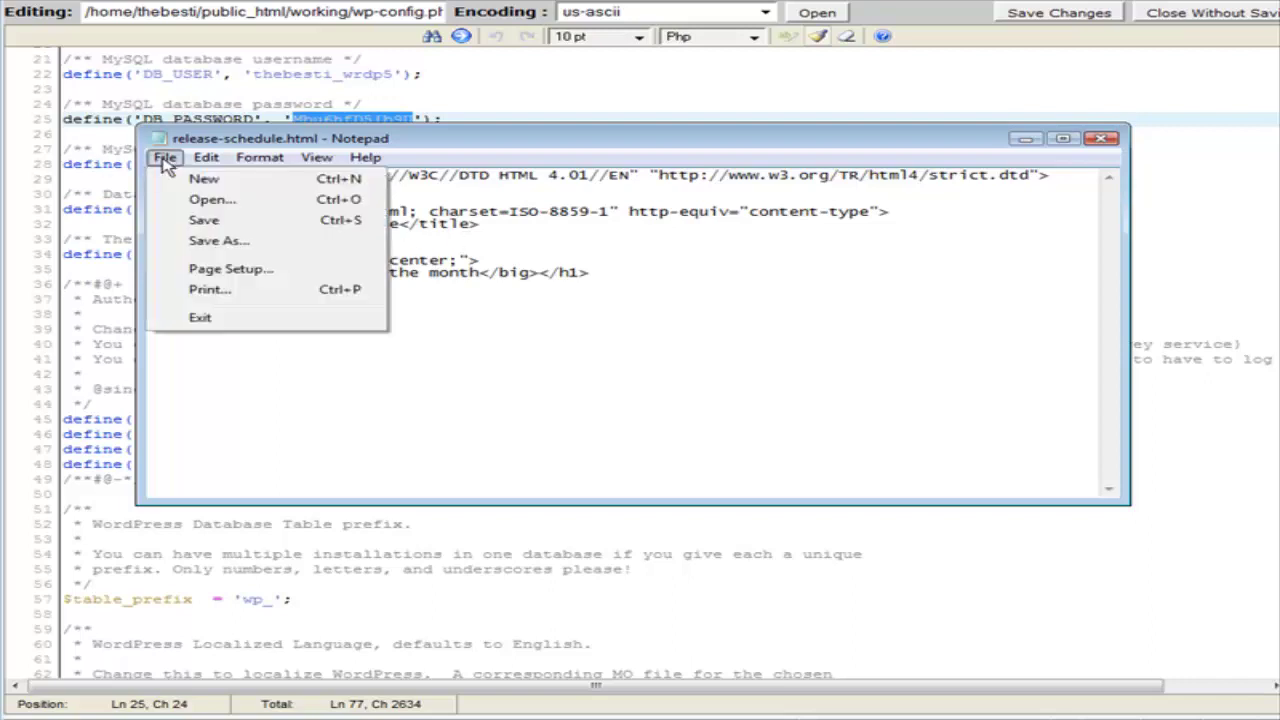
{"action": "left_click", "coordinate": [228, 243]}
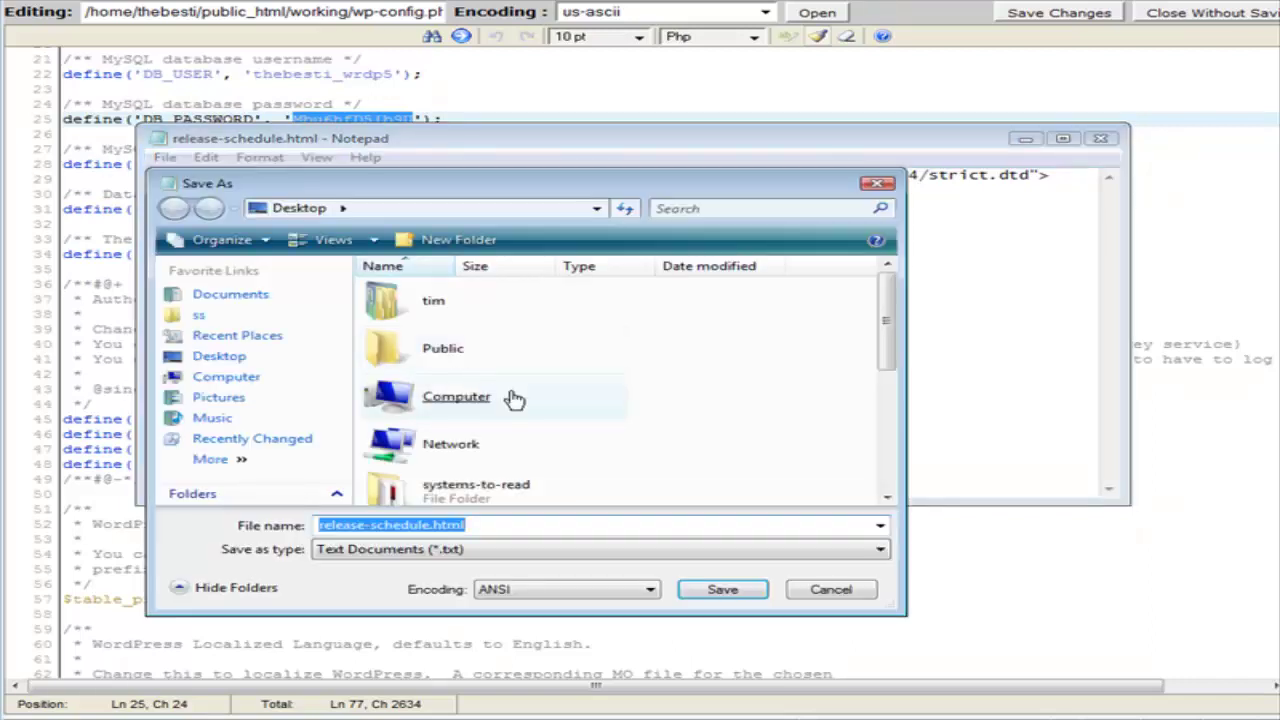
{"action": "left_click", "coordinate": [489, 526]}
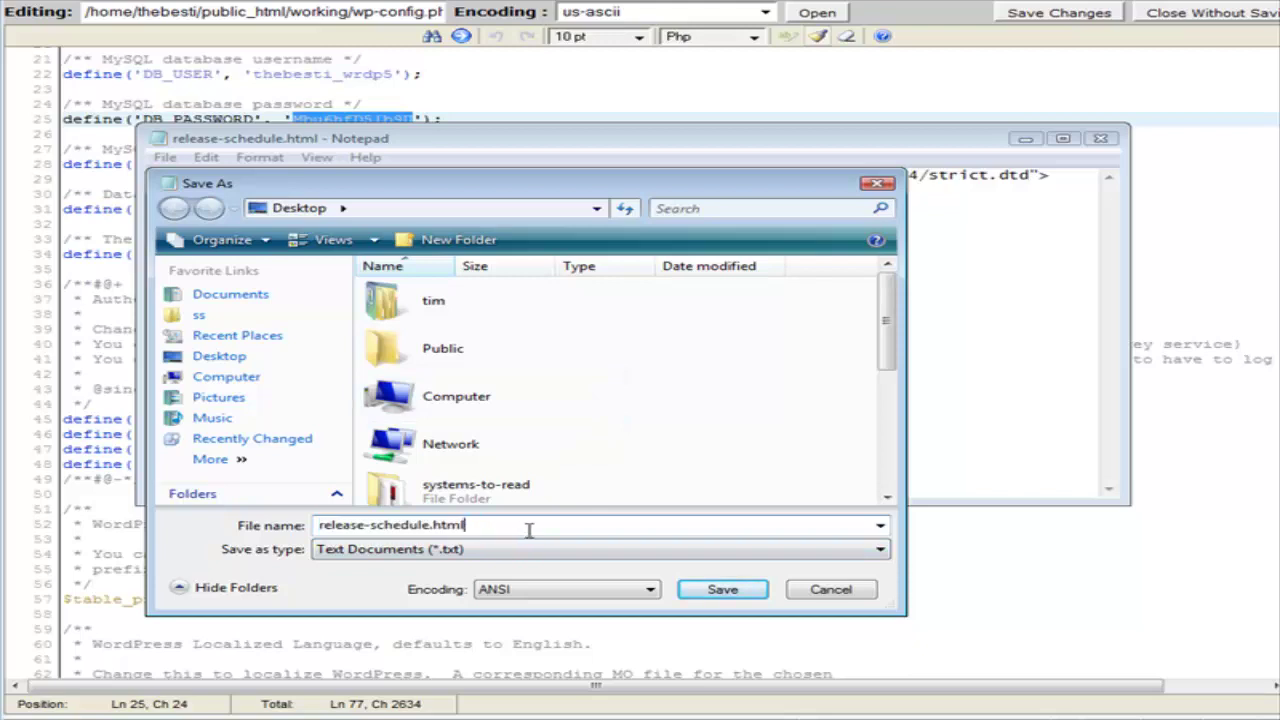
{"action": "key", "text": "BackSpace"}
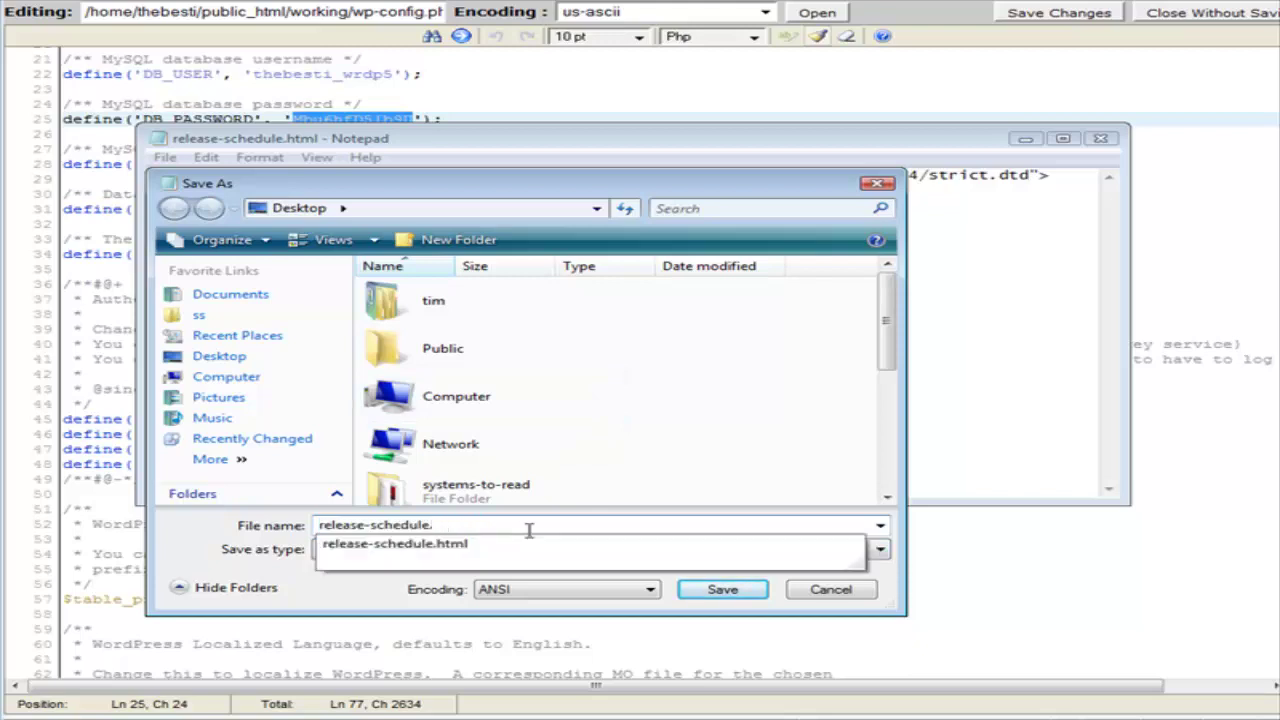
{"action": "type", "text": "p"}
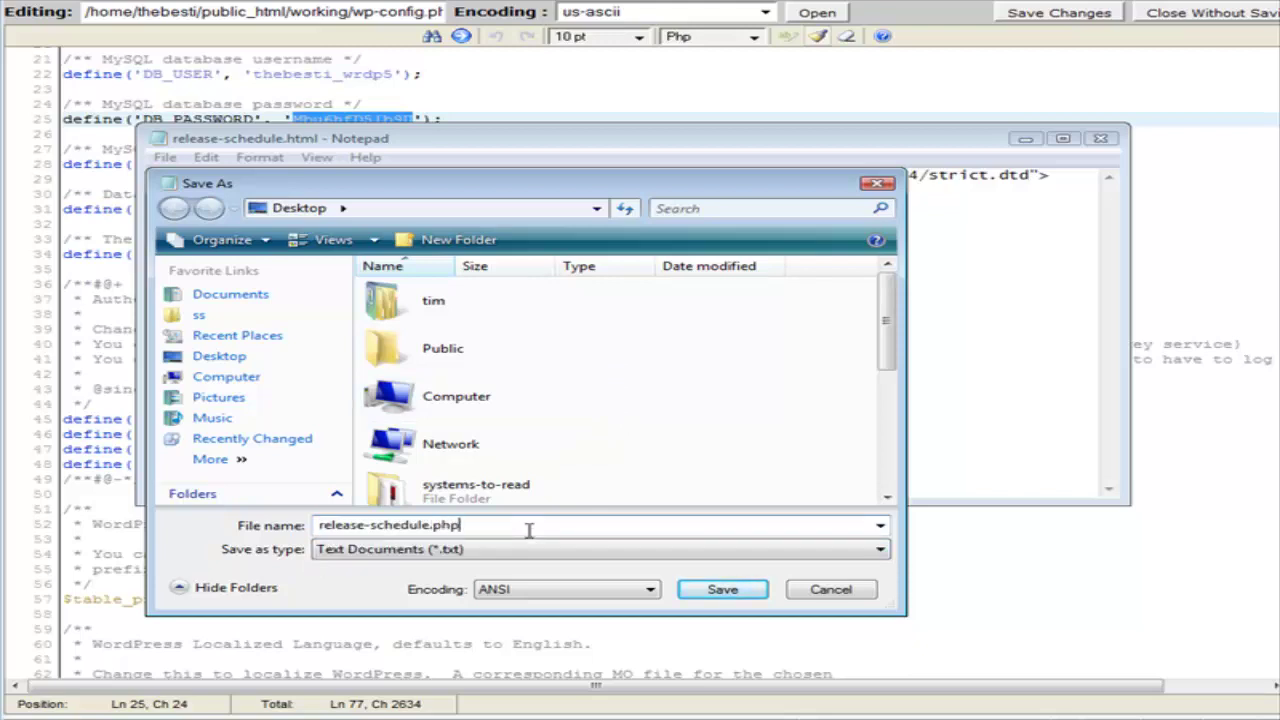
{"action": "type", "text": "hp"}
{"action": "left_click", "coordinate": [476, 553]}
{"action": "left_click", "coordinate": [484, 582]}
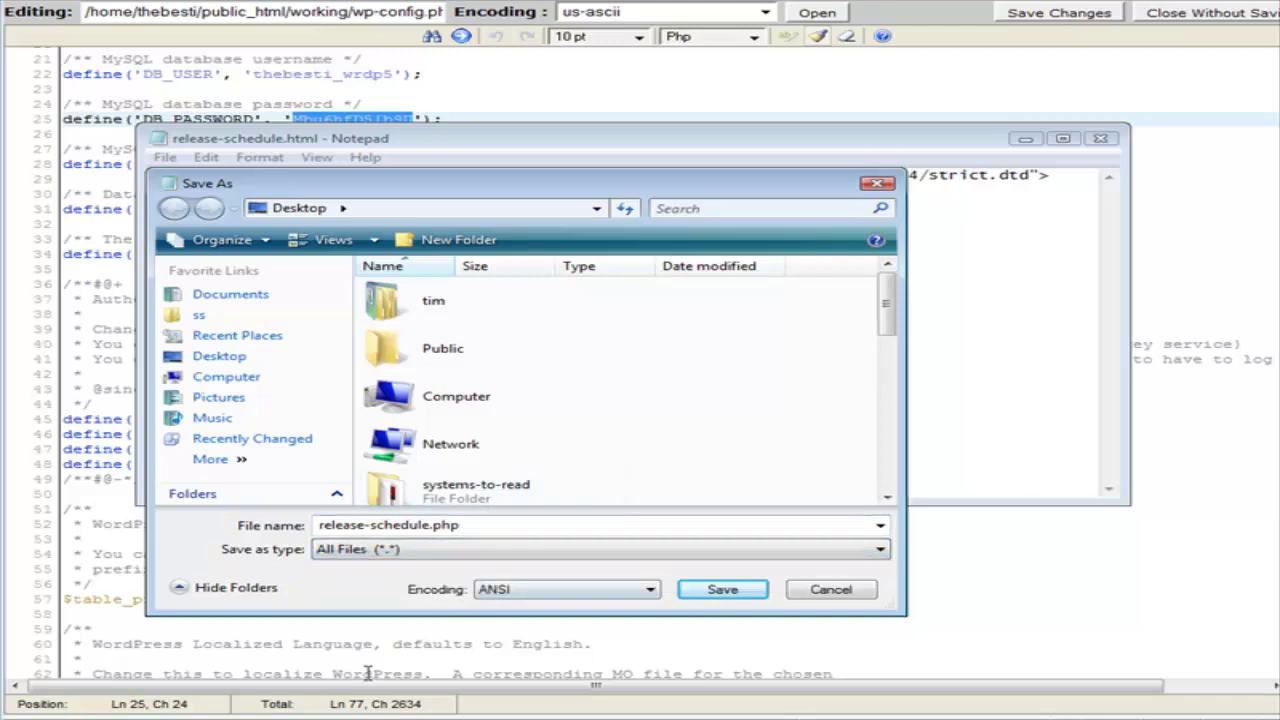
{"action": "left_click", "coordinate": [722, 589]}
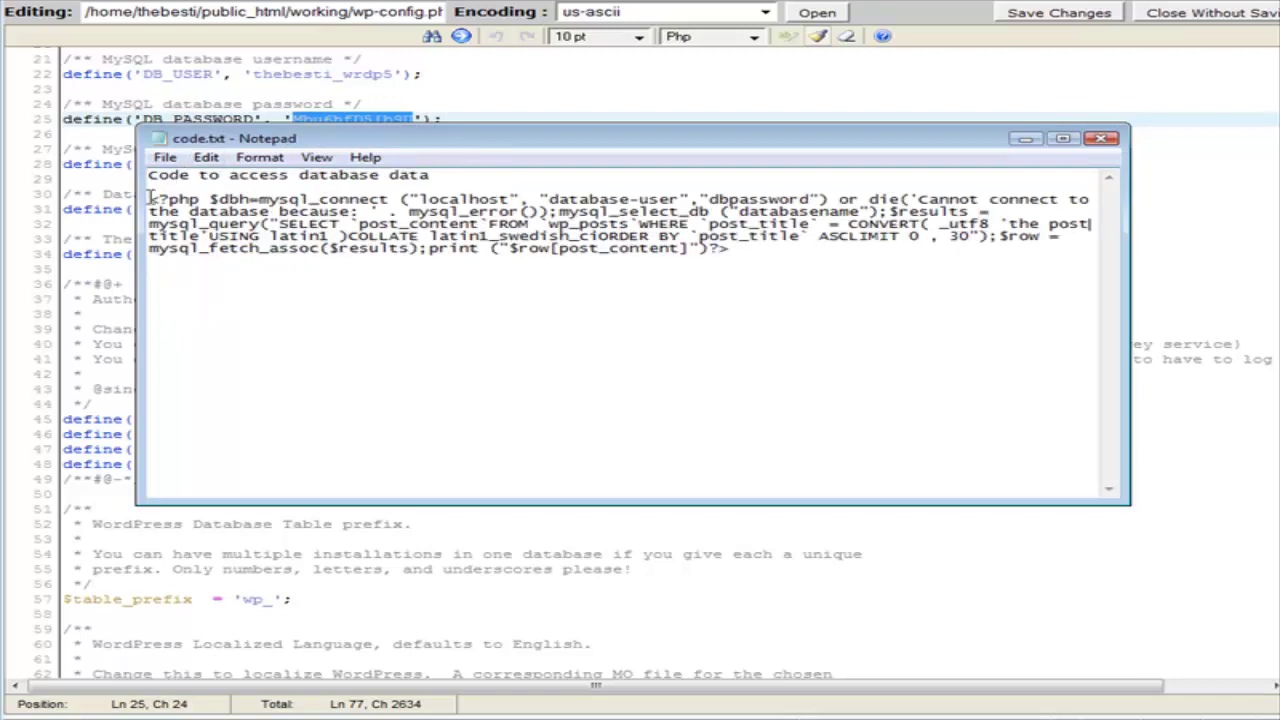
Copy the PHP database-query code from code.txt and paste it on a new line below the heading.
{"action": "left_click_drag", "start_coordinate": [152, 200], "coordinate": [831, 259]}
{"action": "right_click", "coordinate": [633, 228]}
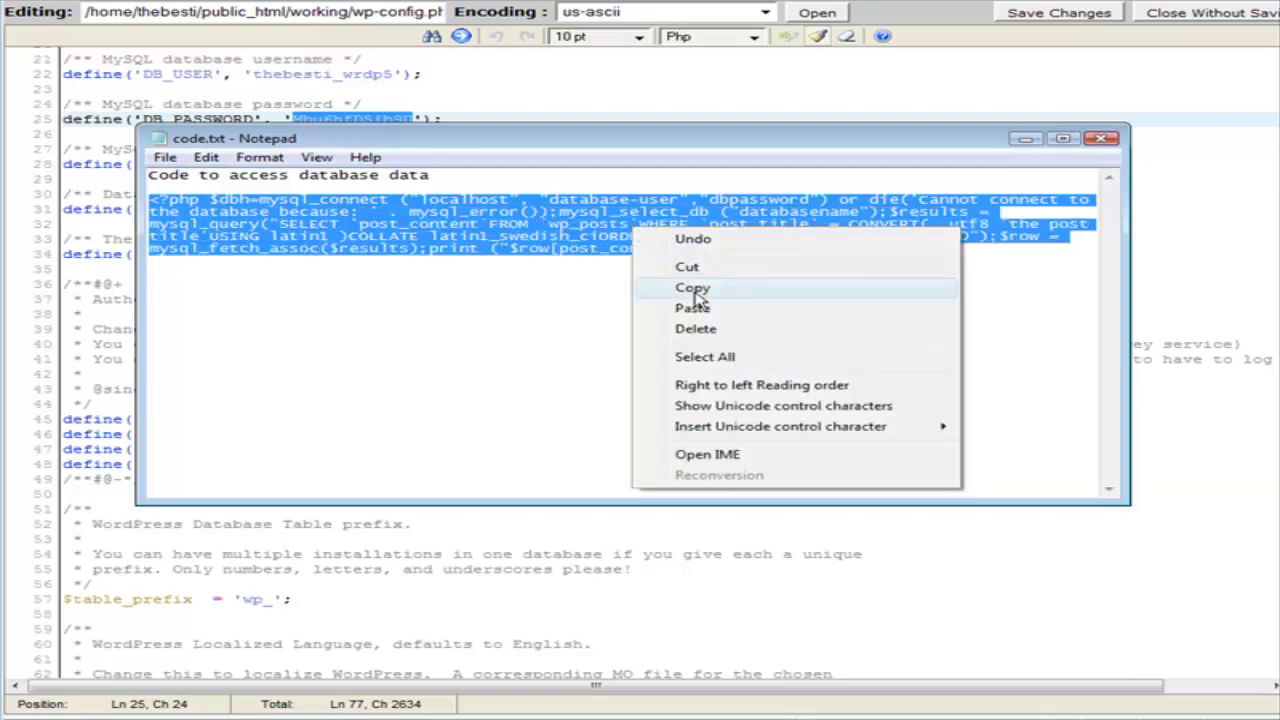
{"action": "left_click", "coordinate": [692, 288]}
{"action": "left_click", "coordinate": [1025, 139]}
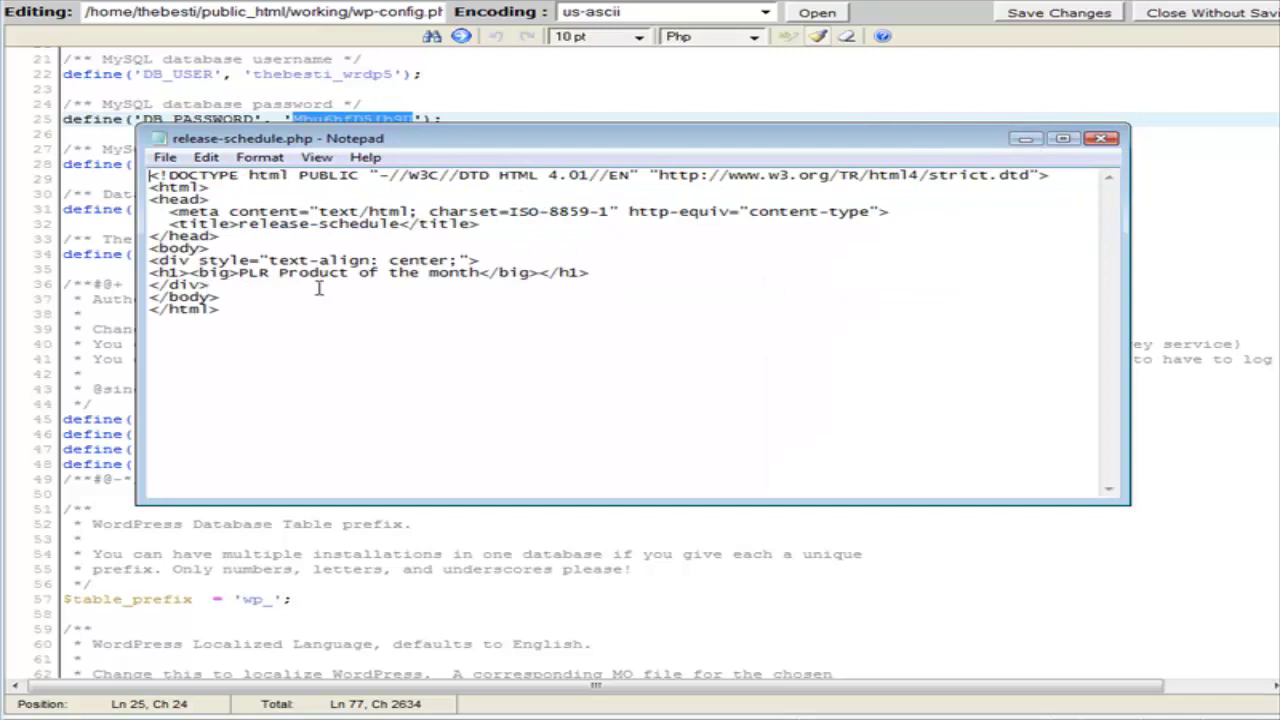
{"action": "left_click", "coordinate": [613, 274]}
{"action": "key", "text": "Return"}
{"action": "key", "text": "ctrl+v"}
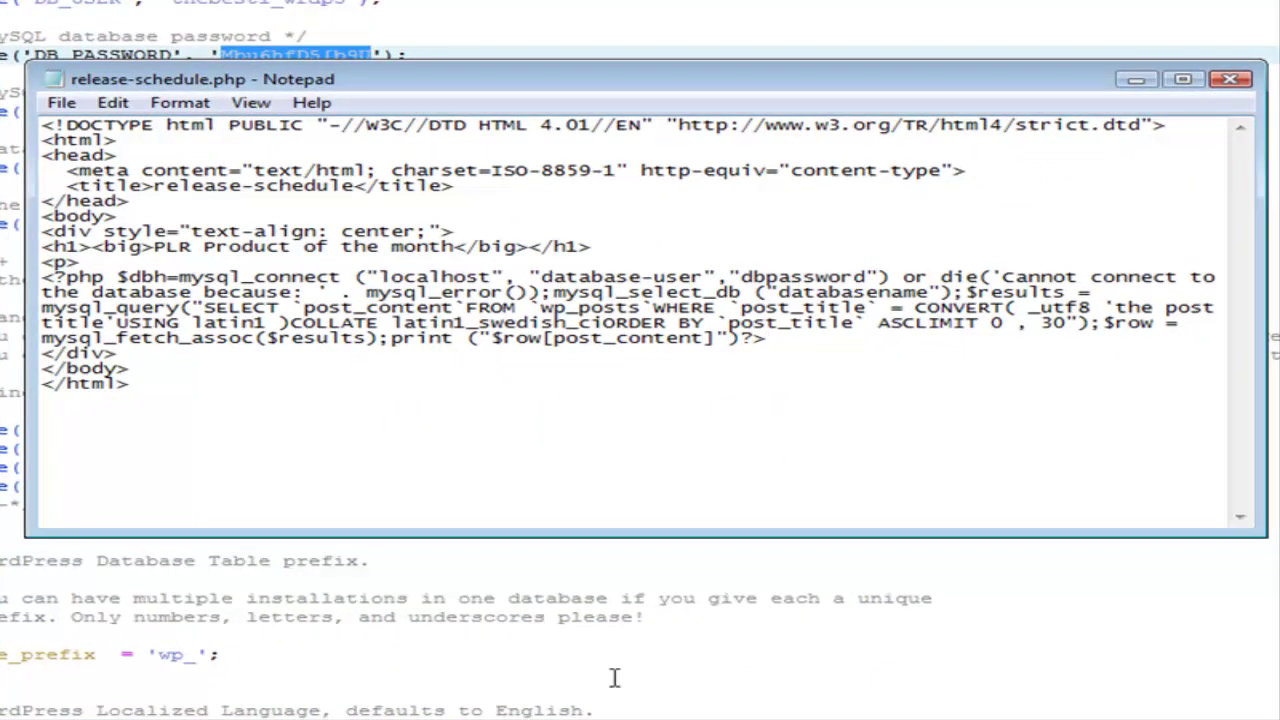
{"action": "key", "text": "alt+Tab"}
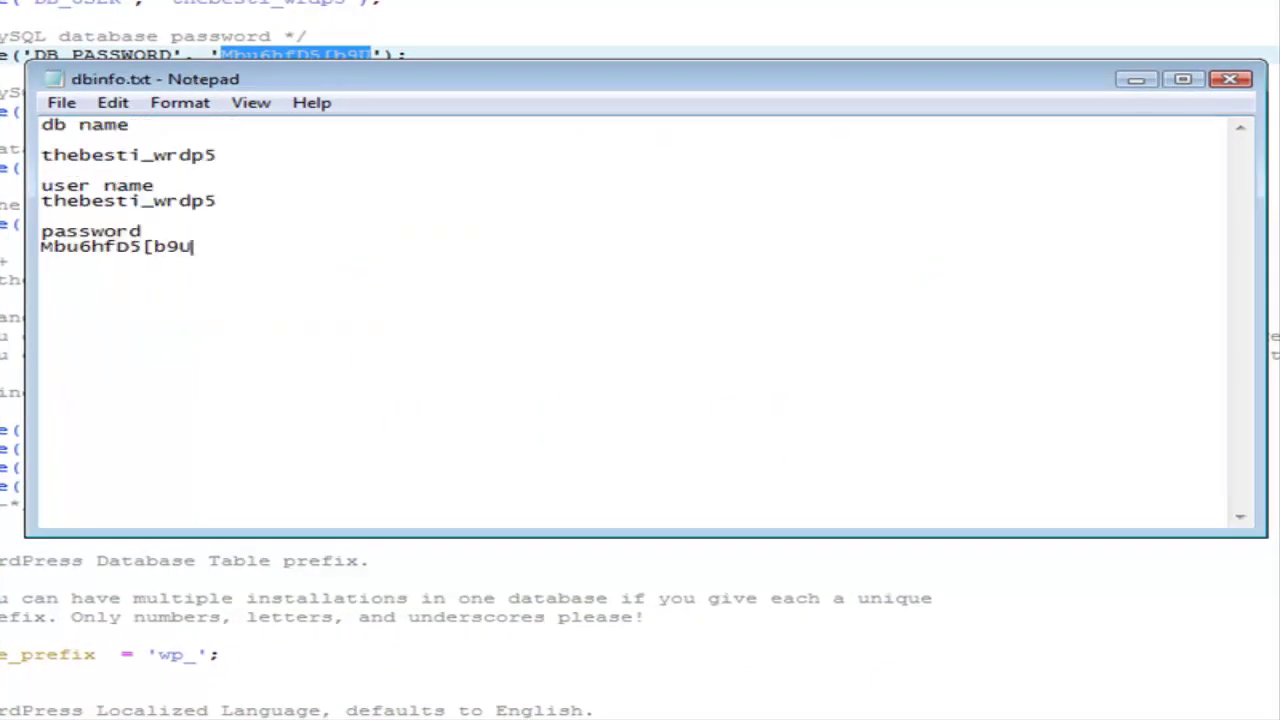
Copy the database user name from dbinfo.txt.
{"action": "left_click_drag", "start_coordinate": [215, 157], "coordinate": [38, 152]}
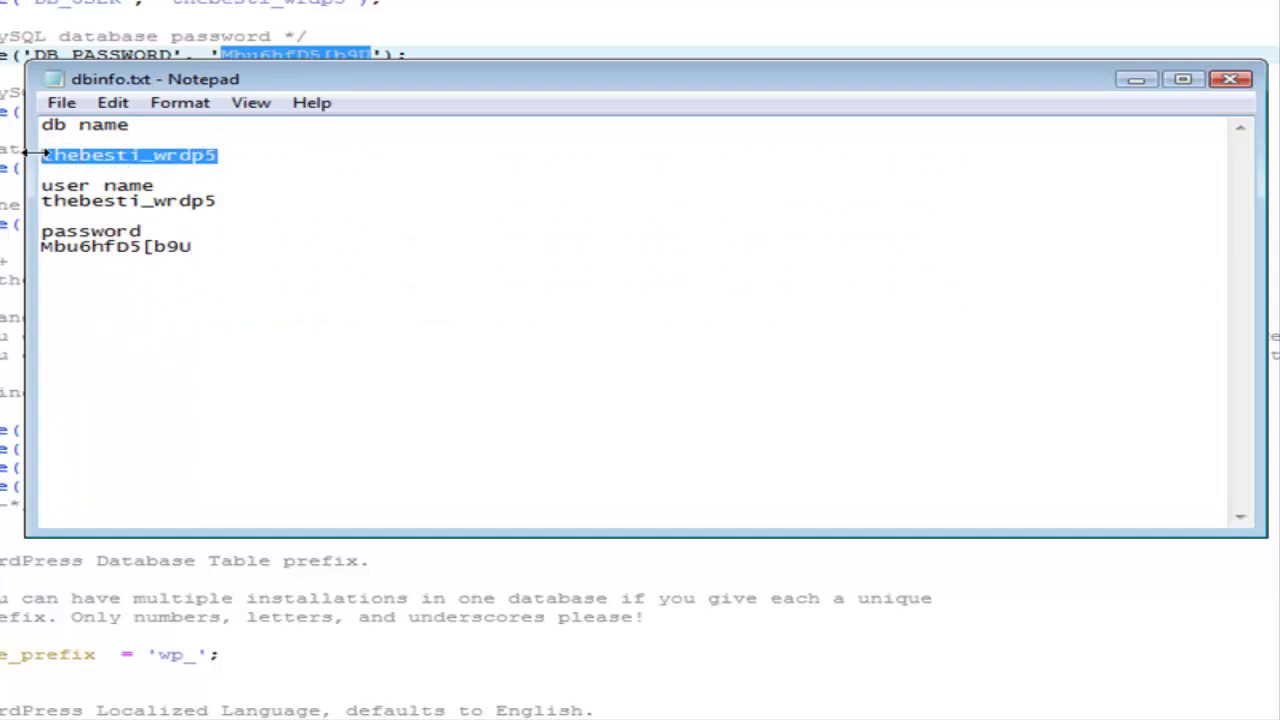
{"action": "left_click", "coordinate": [216, 201]}
{"action": "left_click_drag", "start_coordinate": [220, 155], "coordinate": [34, 160]}
{"action": "right_click", "coordinate": [131, 151]}
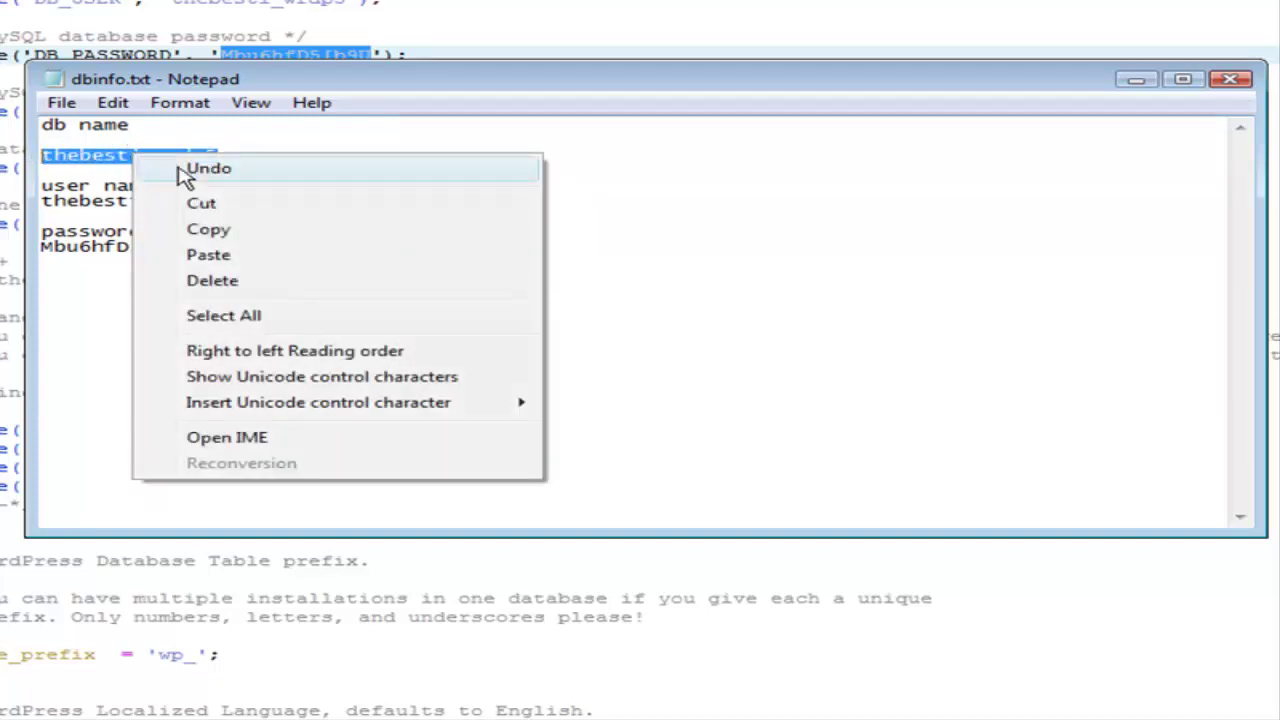
{"action": "left_click", "coordinate": [185, 229]}
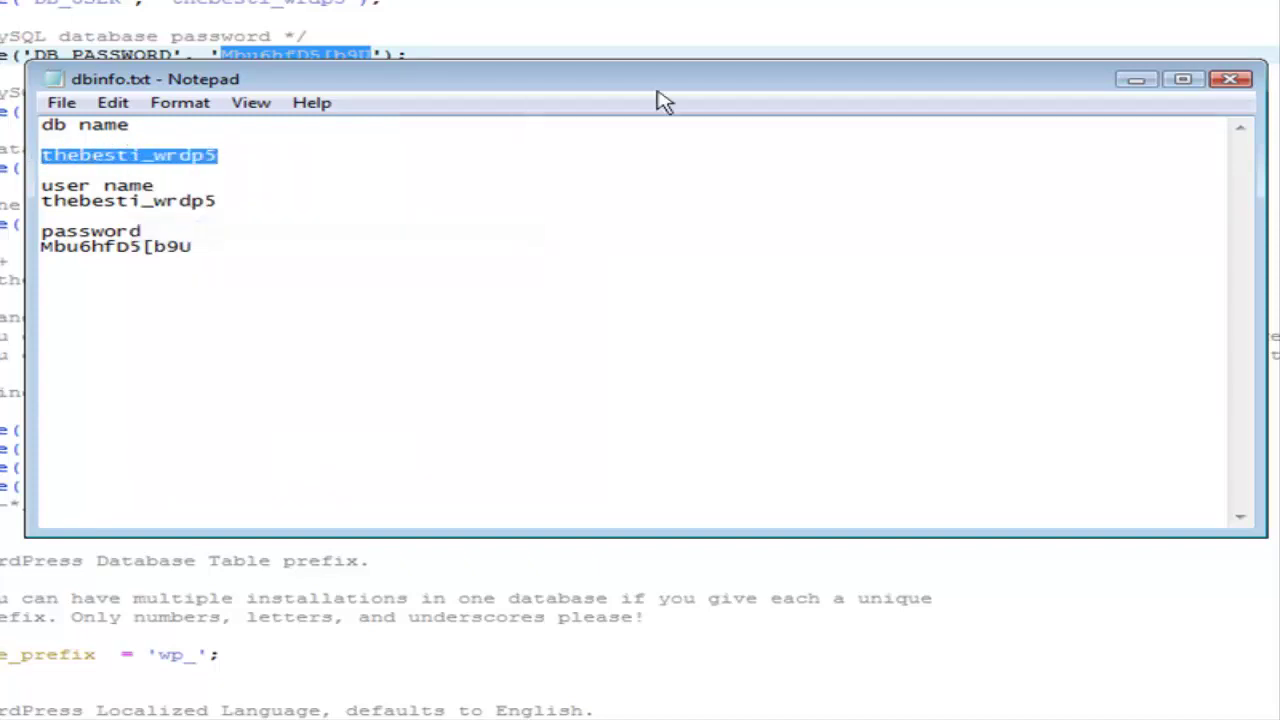
{"action": "left_click", "coordinate": [1135, 80]}
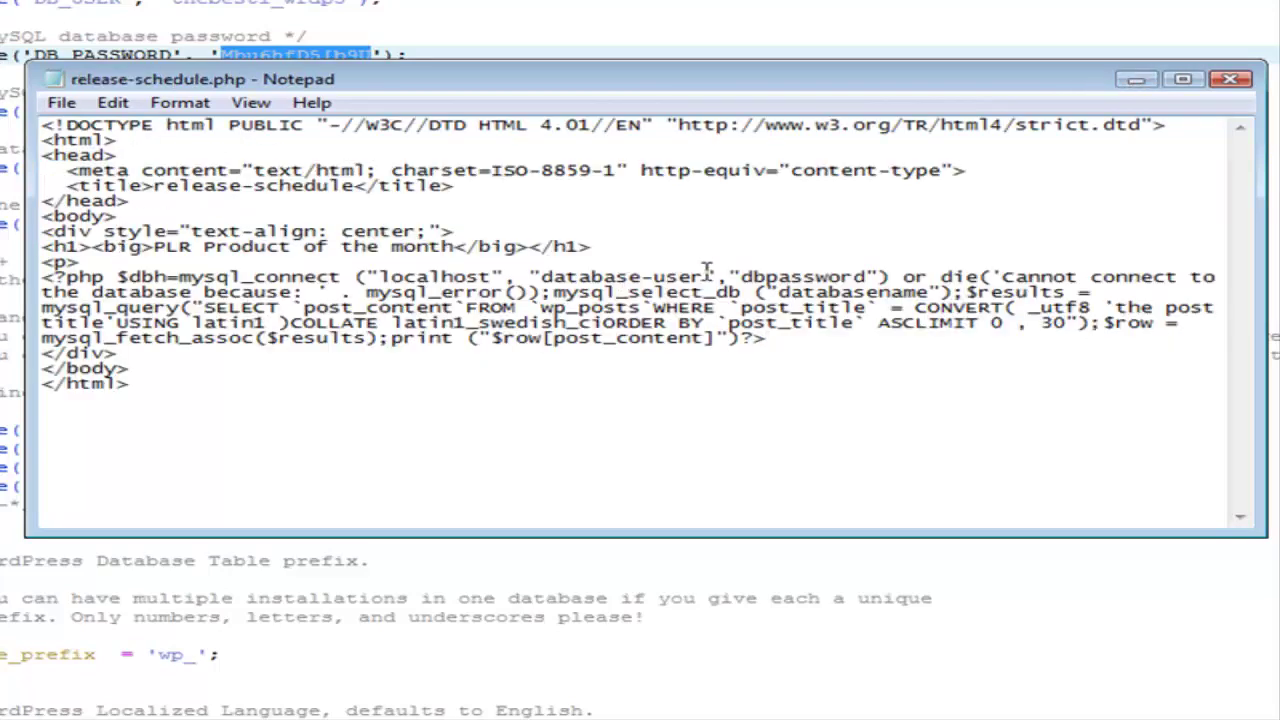
Paste that name over the database-user and databasename placeholders in release-schedule.php.
{"action": "left_click_drag", "start_coordinate": [706, 276], "coordinate": [541, 276]}
{"action": "right_click", "coordinate": [568, 278]}
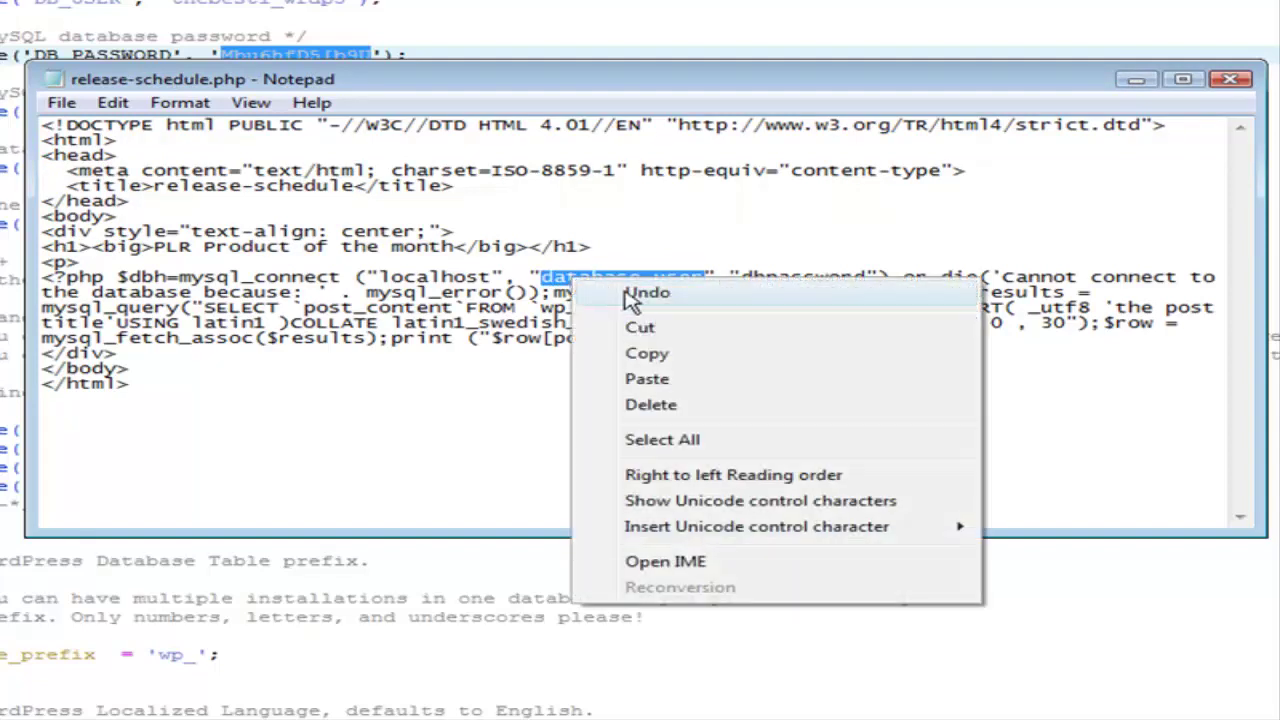
{"action": "left_click", "coordinate": [646, 379]}
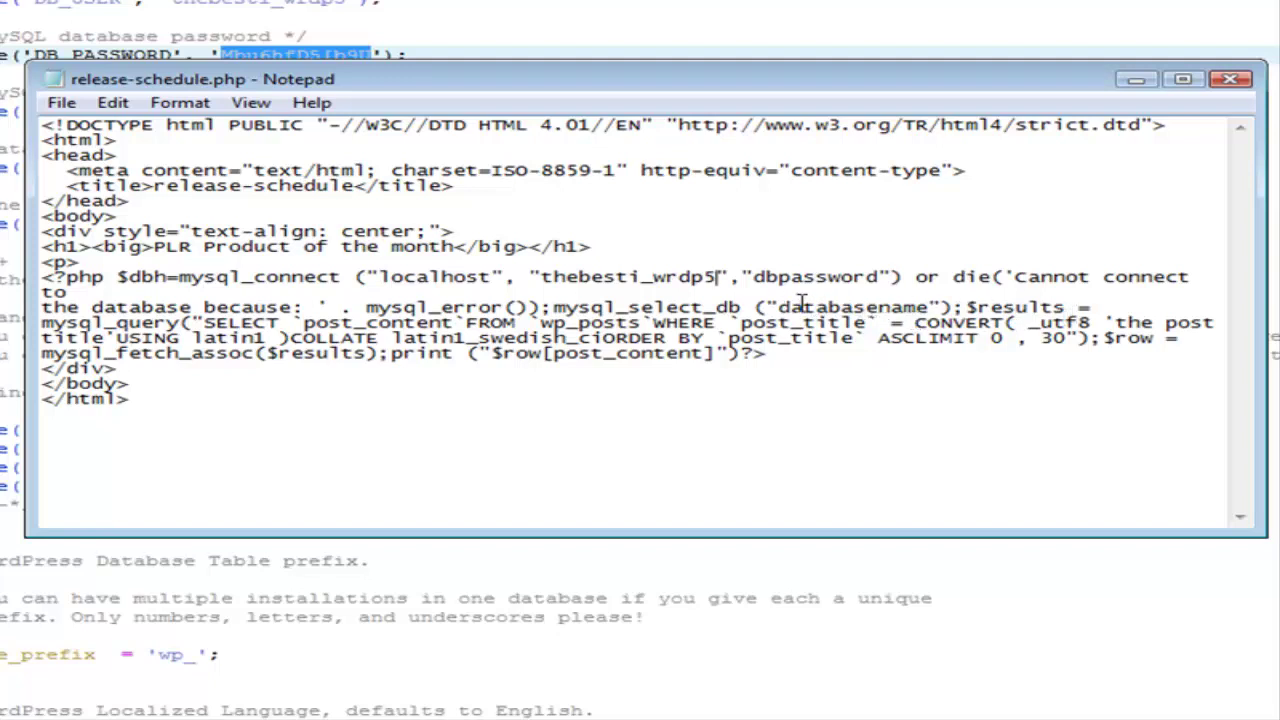
{"action": "left_click_drag", "start_coordinate": [779, 307], "coordinate": [924, 312]}
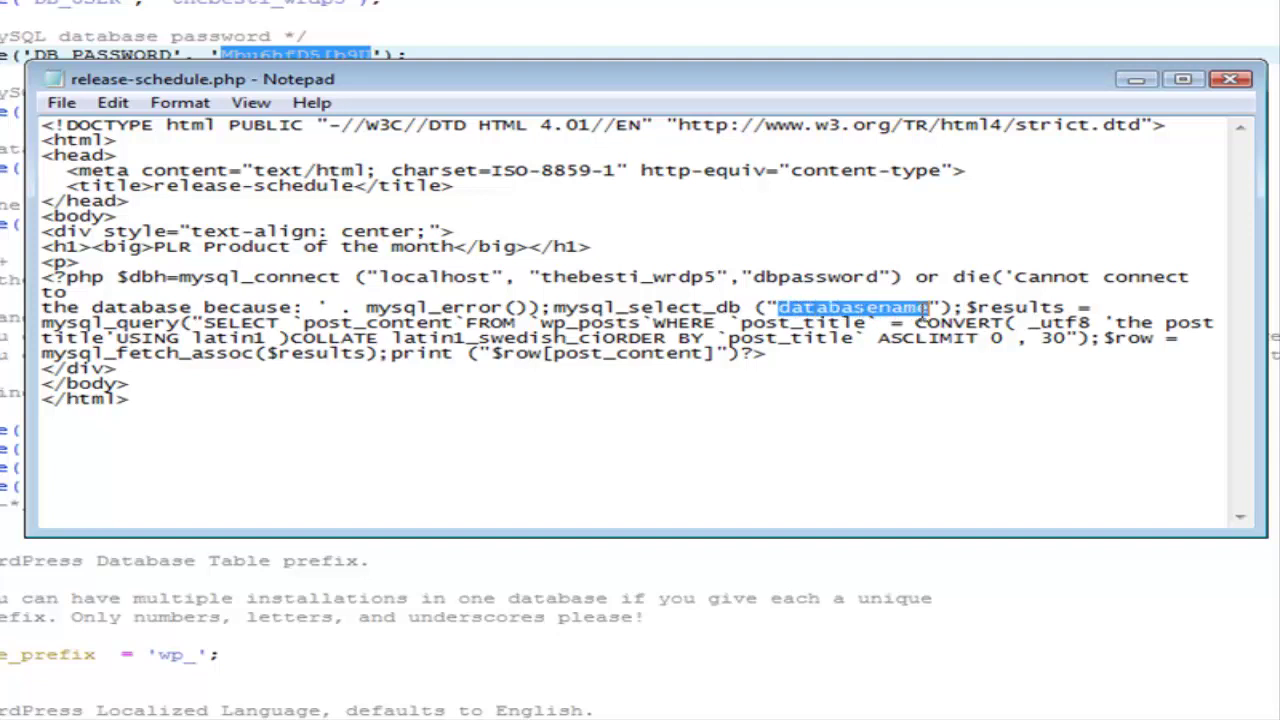
{"action": "right_click", "coordinate": [897, 307]}
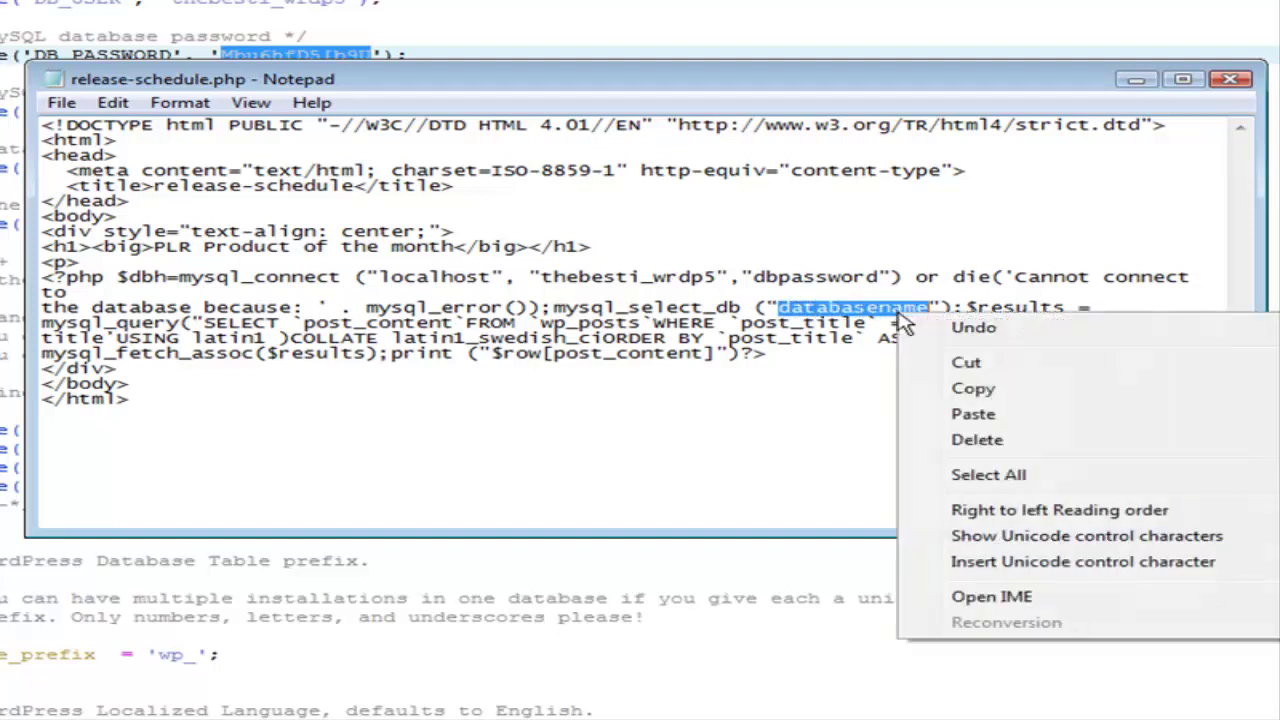
{"action": "left_click", "coordinate": [985, 408]}
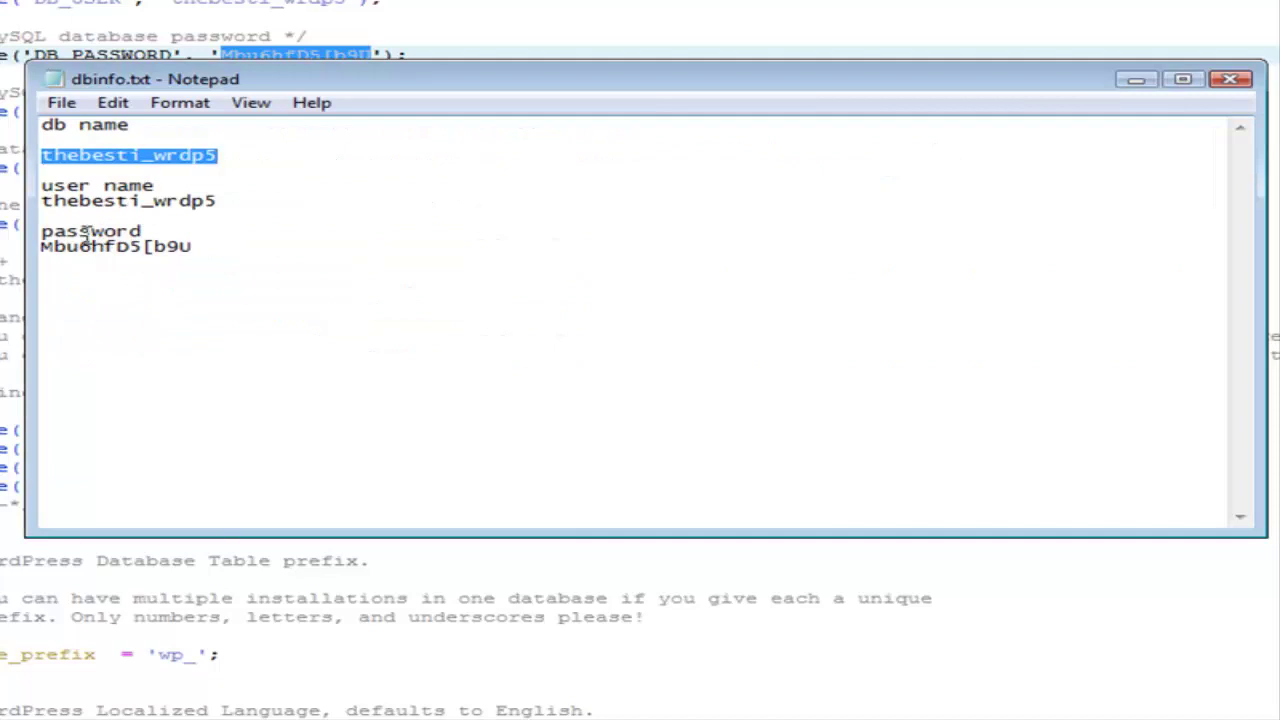
Replace the dbpassword placeholder in the mysql_connect line with the password copied from dbinfo.txt.
{"action": "left_click_drag", "start_coordinate": [194, 248], "coordinate": [40, 246]}
{"action": "right_click", "coordinate": [126, 250]}
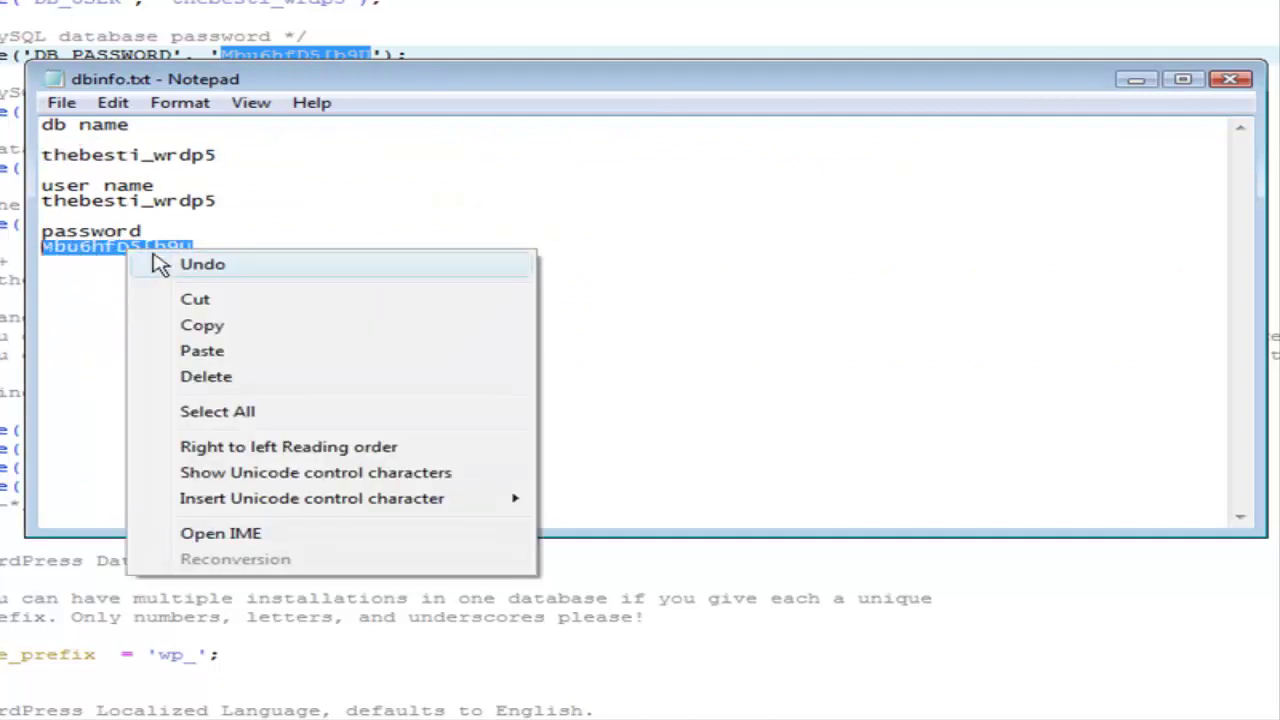
{"action": "left_click", "coordinate": [206, 327]}
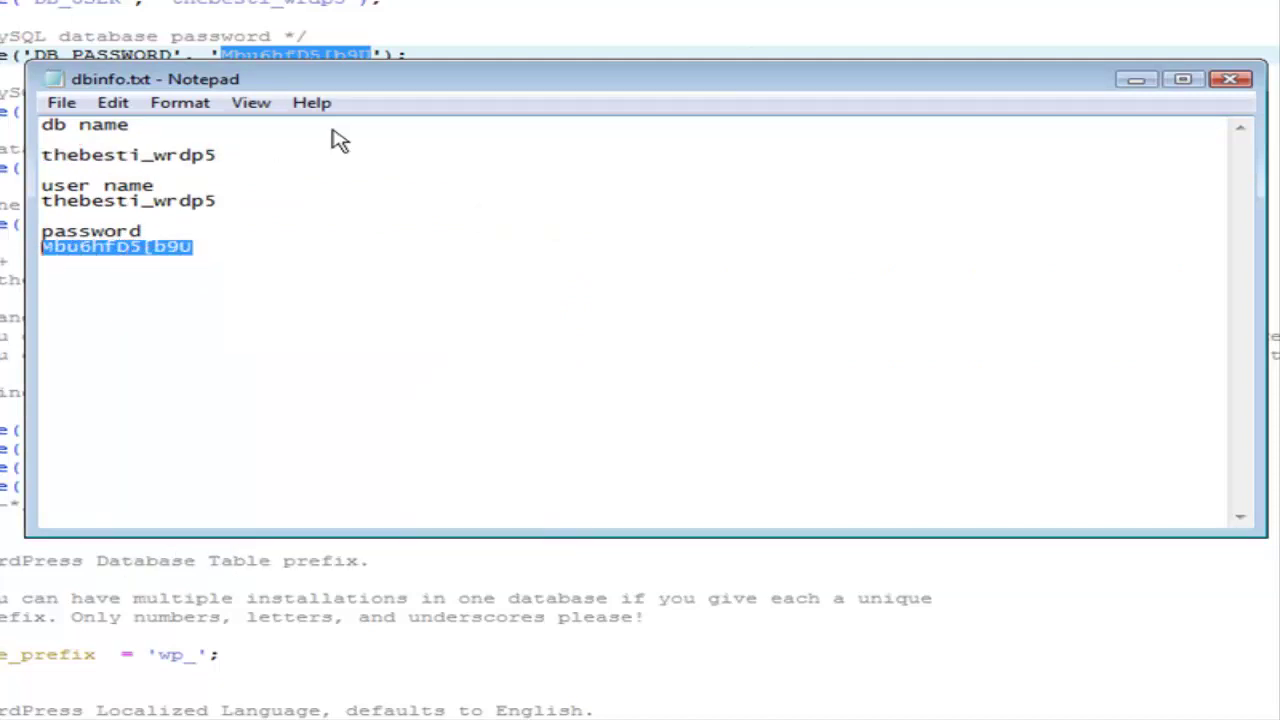
{"action": "left_click", "coordinate": [1136, 80]}
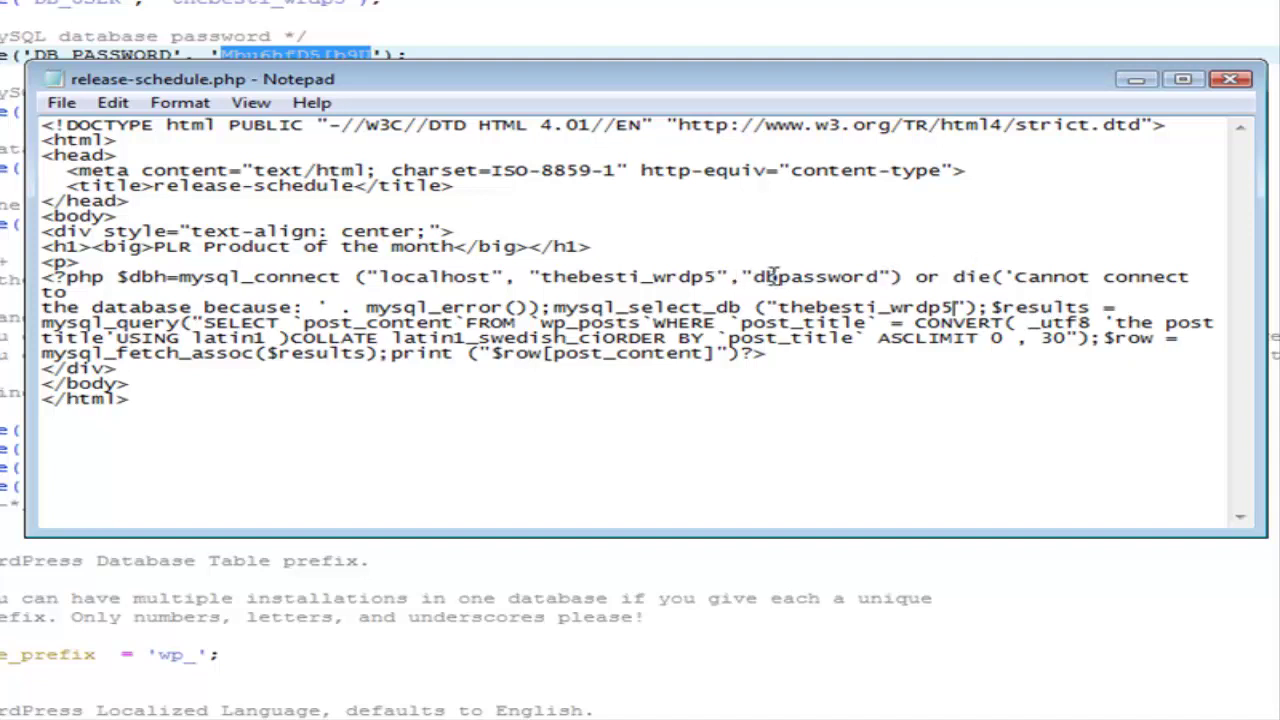
{"action": "left_click_drag", "start_coordinate": [753, 277], "coordinate": [875, 281]}
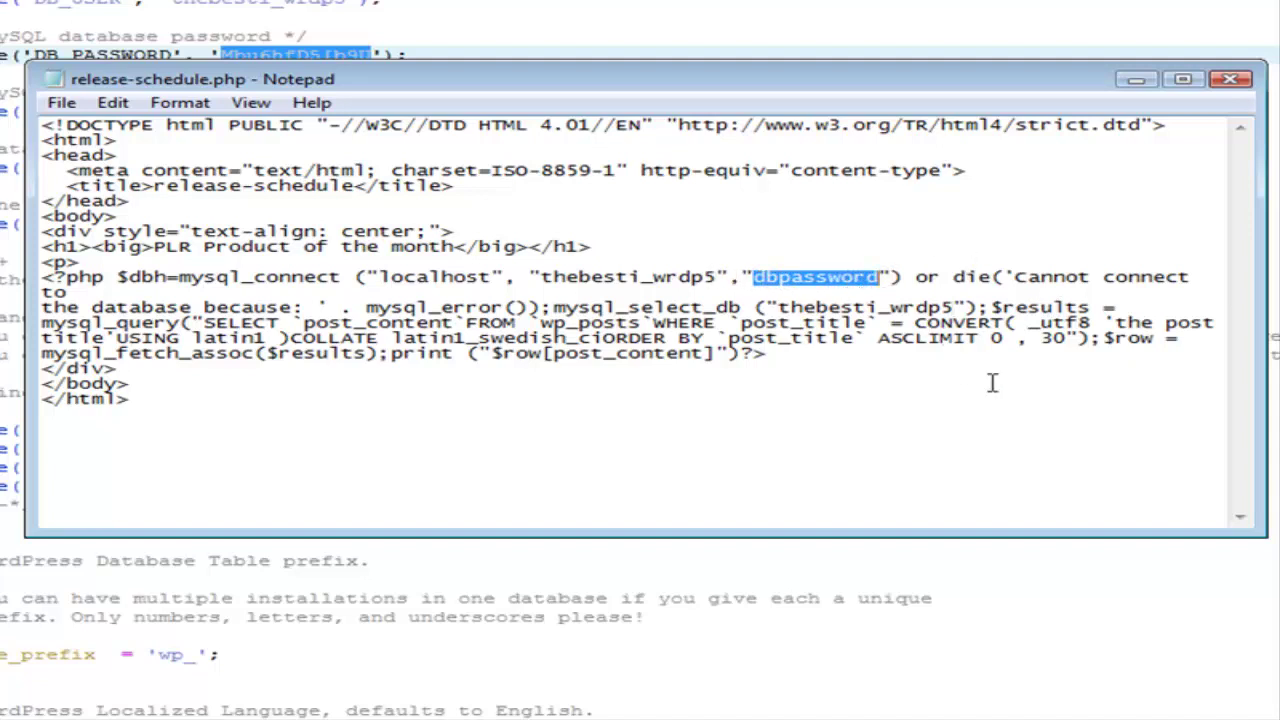
{"action": "key", "text": "ctrl+v"}
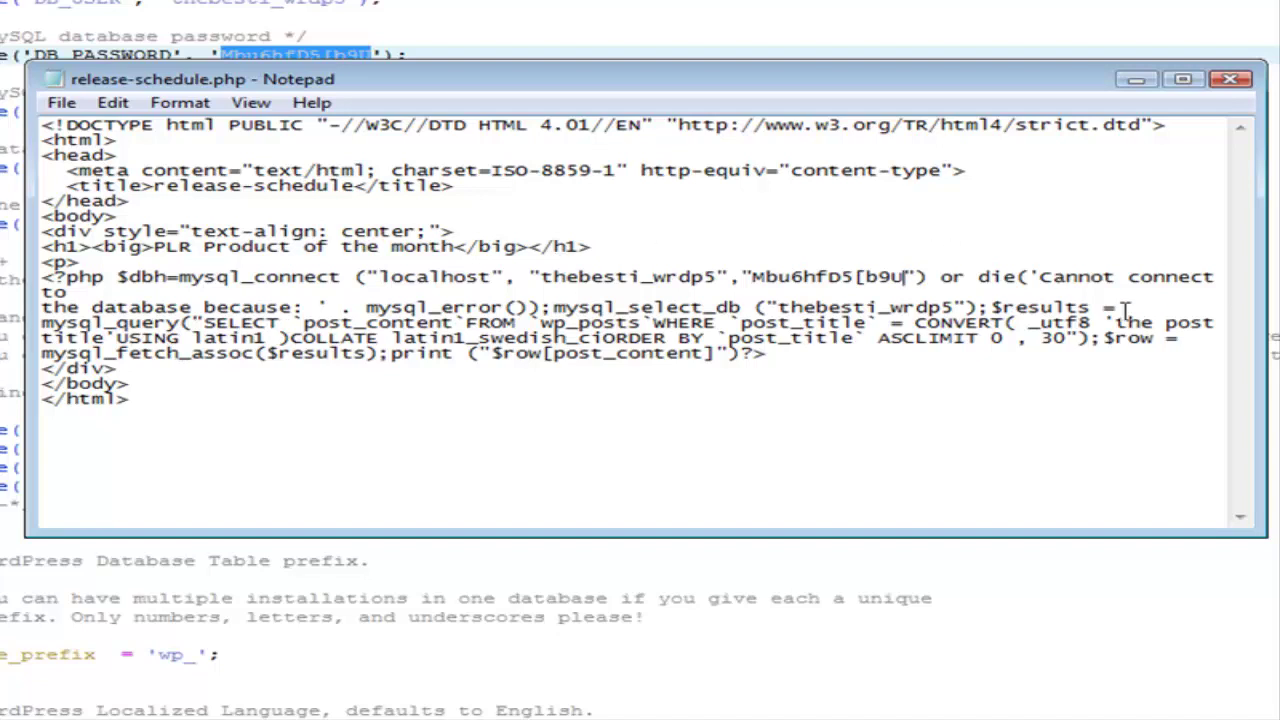
{"action": "left_click_drag", "start_coordinate": [1113, 322], "coordinate": [108, 338]}
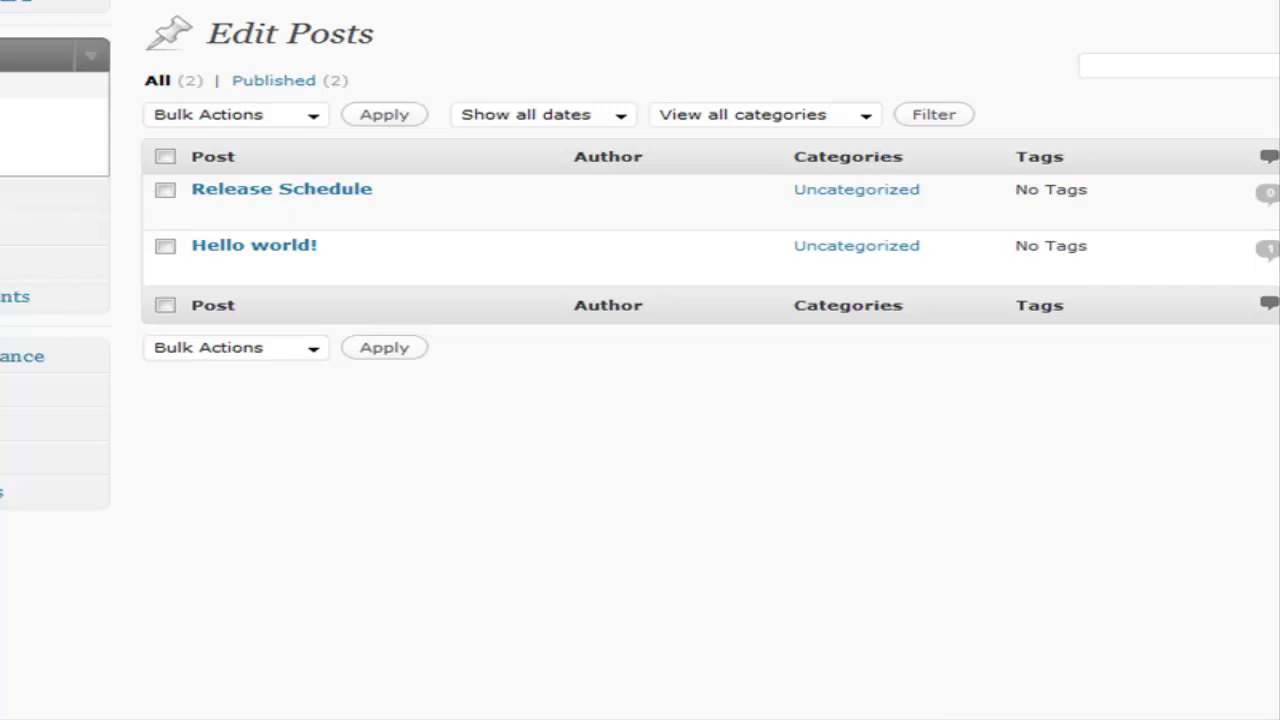
Replace the post title placeholder in the query with 'Release Schedule' and save the PHP file.
{"action": "key", "text": "alt+Tab"}
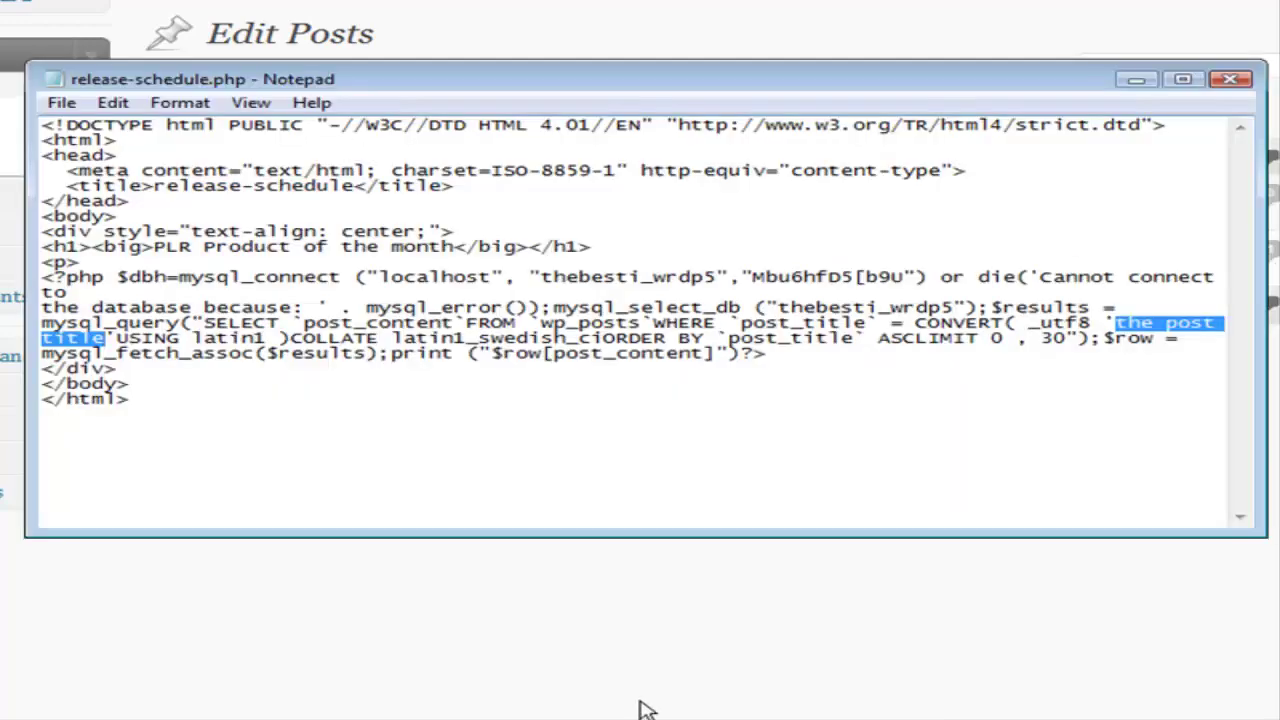
{"action": "type", "text": "Re"}
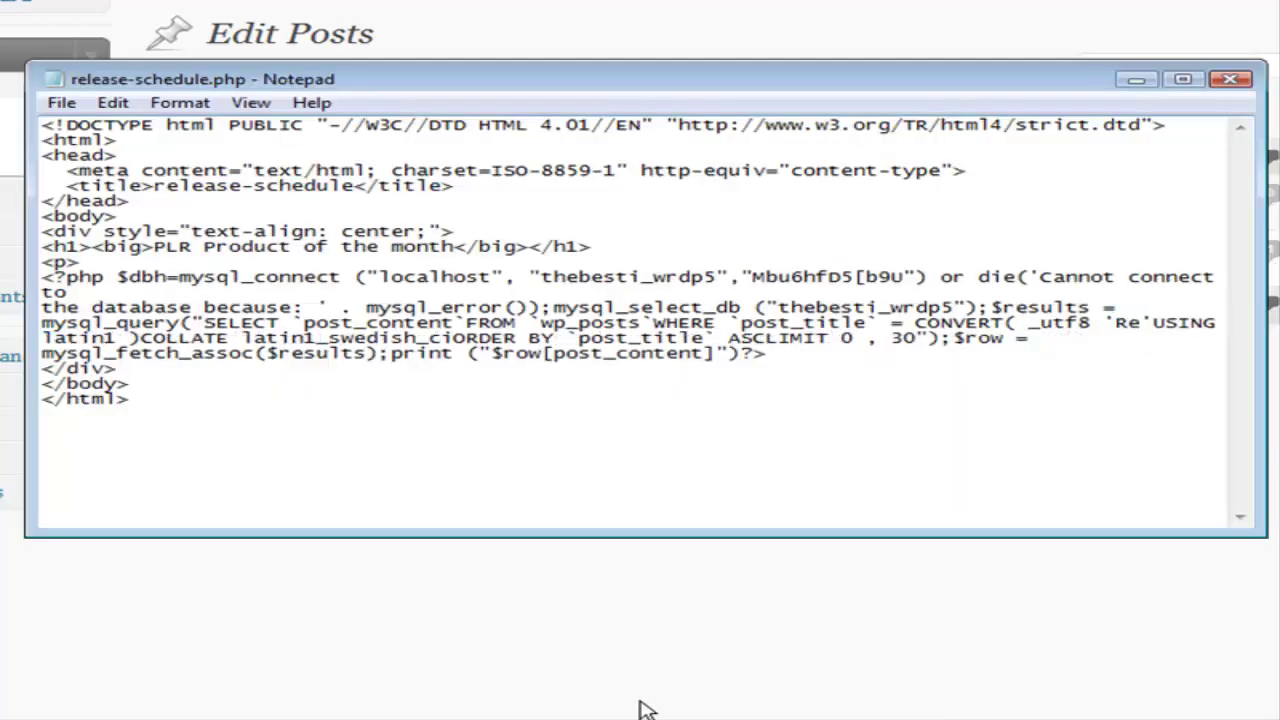
{"action": "type", "text": "lease"}
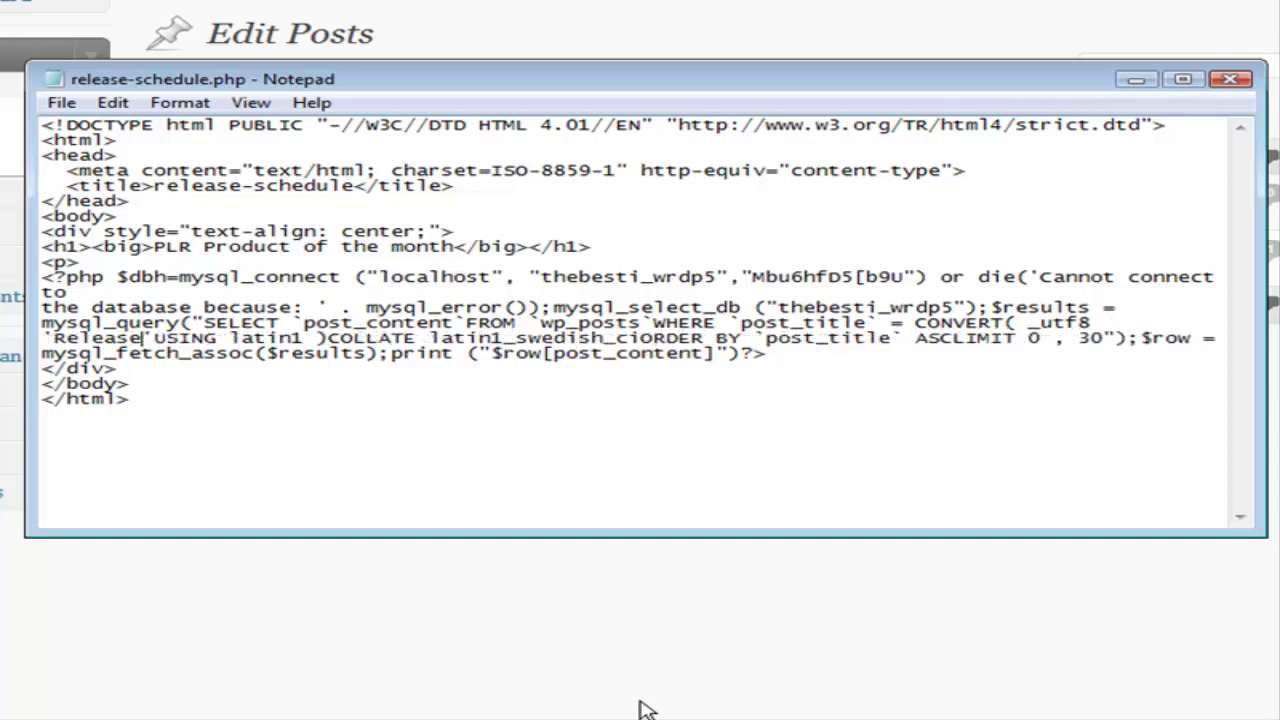
{"action": "type", "text": " Schedule"}
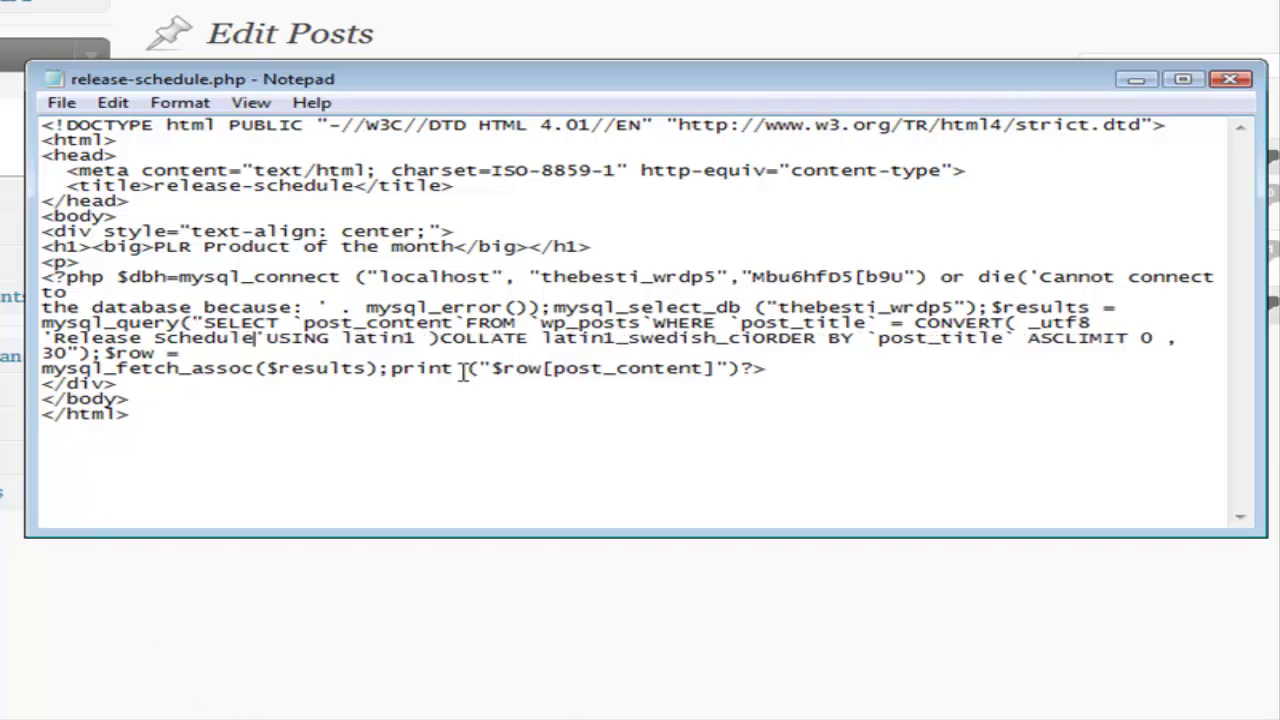
{"action": "left_click", "coordinate": [60, 104]}
{"action": "left_click", "coordinate": [40, 182]}
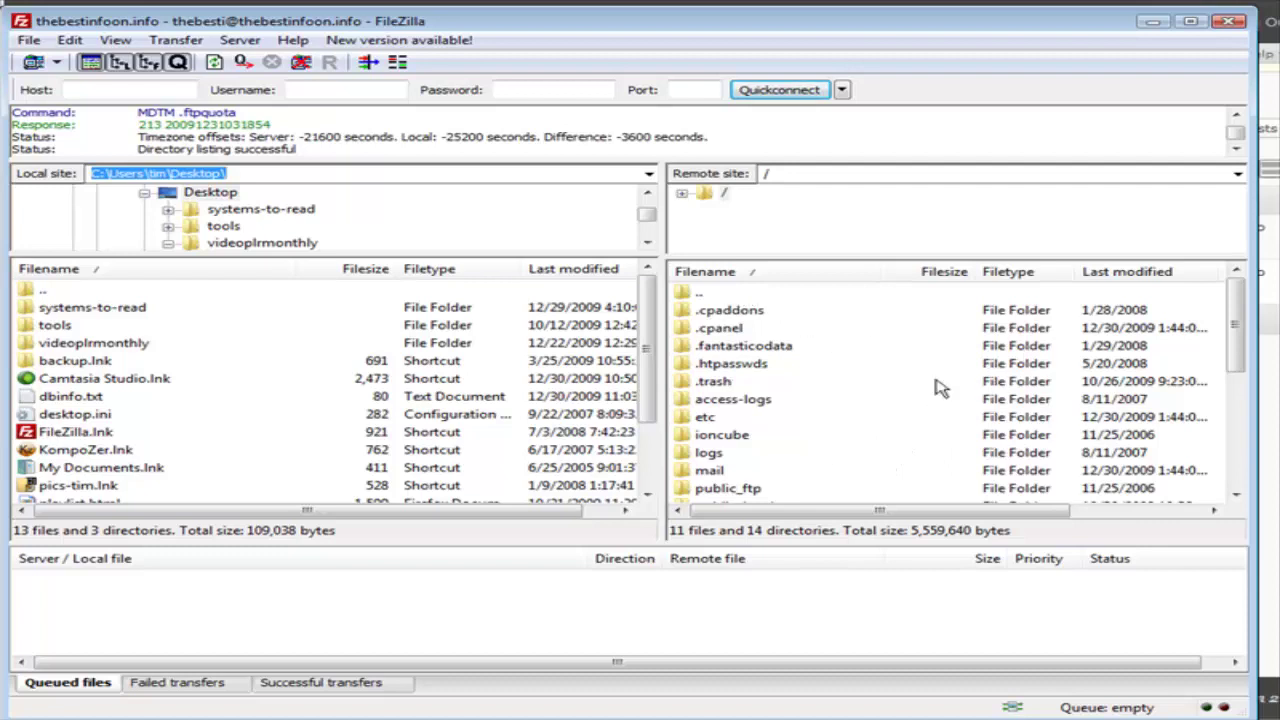
Open the remote public_html folder and upload the local Desktop file release-schedule.php into it.
{"action": "left_click", "coordinate": [722, 295]}
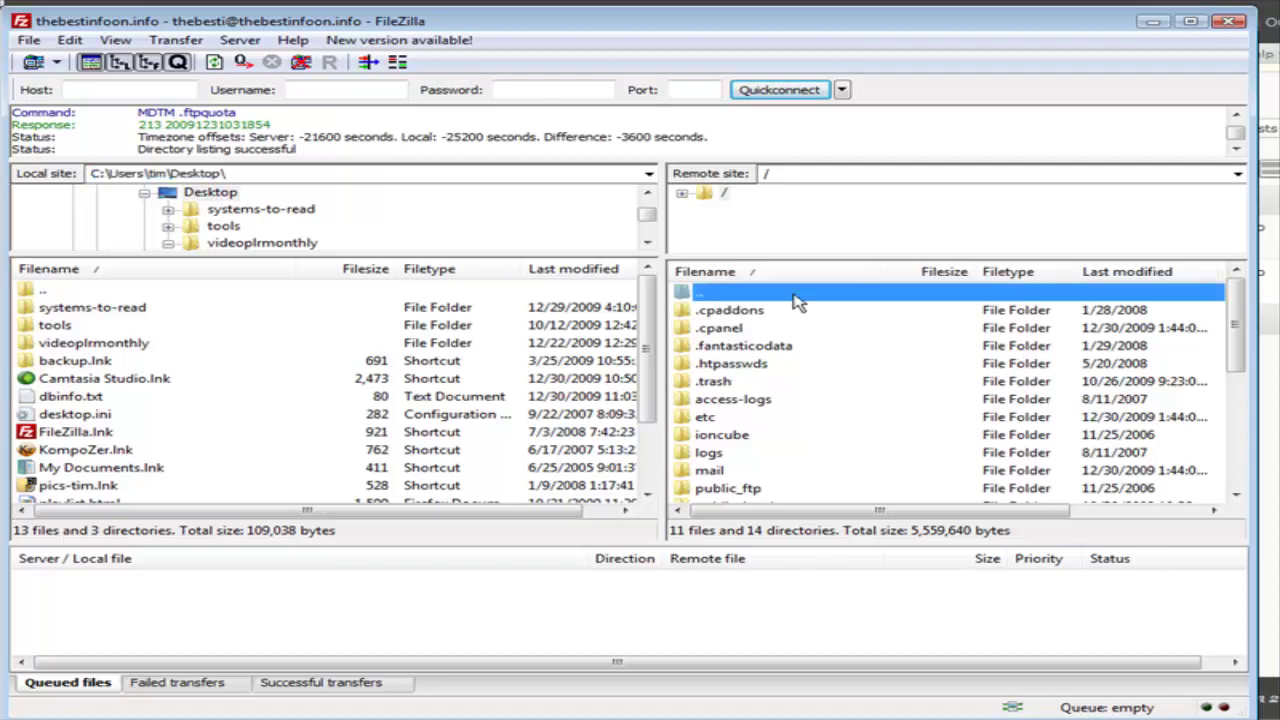
{"action": "left_click", "coordinate": [745, 488]}
{"action": "scroll", "coordinate": [803, 462], "scroll_direction": "down", "scroll_amount": 1}
{"action": "double_click", "coordinate": [760, 453]}
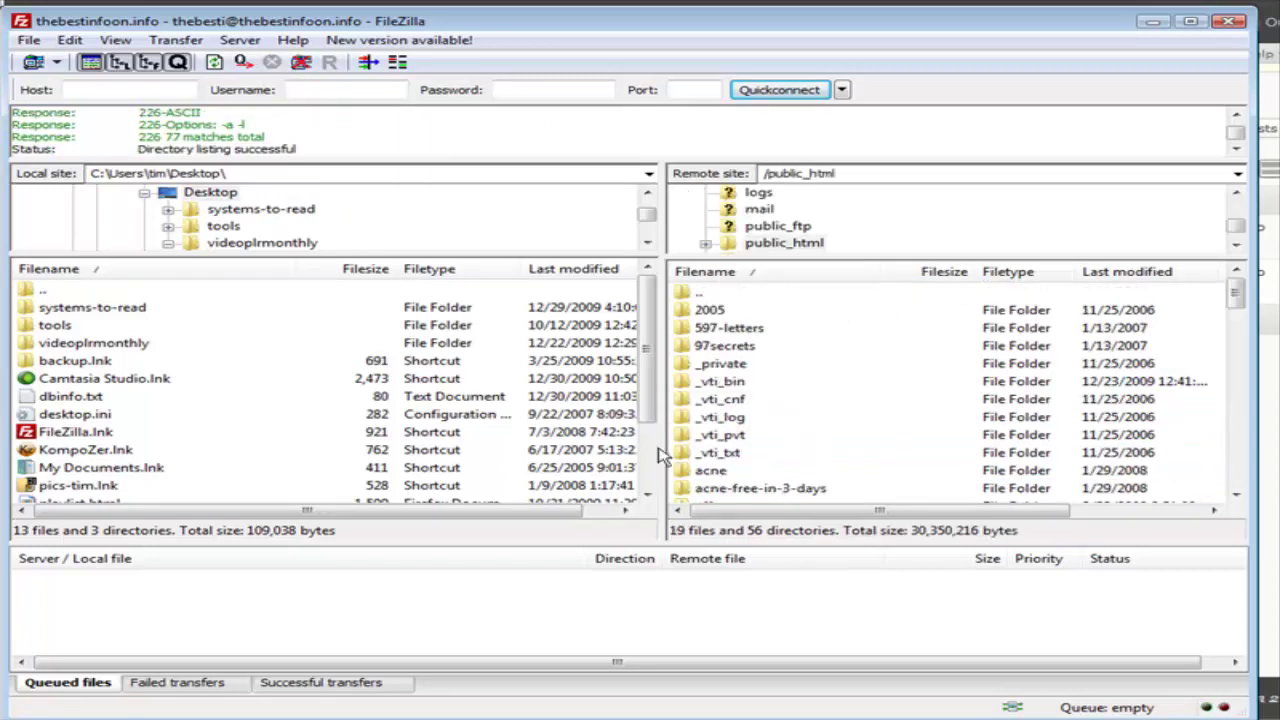
{"action": "left_click", "coordinate": [142, 467]}
{"action": "scroll", "coordinate": [183, 467], "scroll_direction": "down", "scroll_amount": 1}
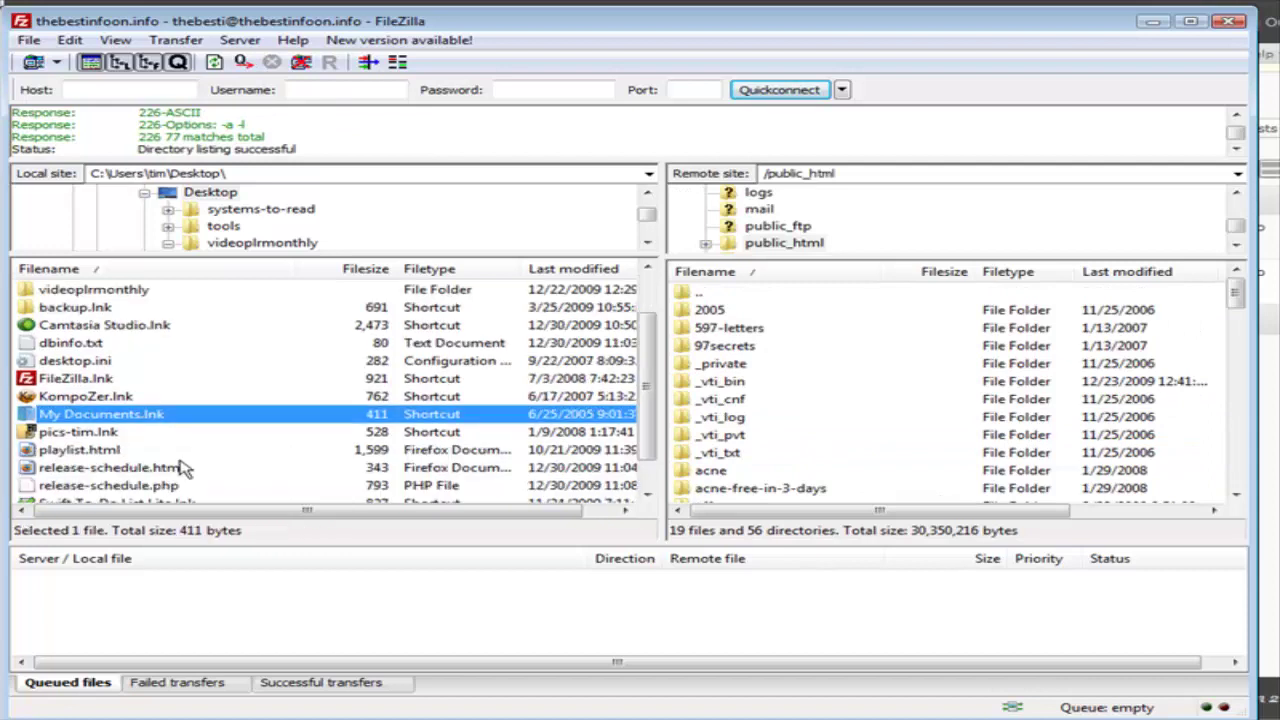
{"action": "scroll", "coordinate": [183, 467], "scroll_direction": "down", "scroll_amount": 1}
{"action": "left_click", "coordinate": [122, 455]}
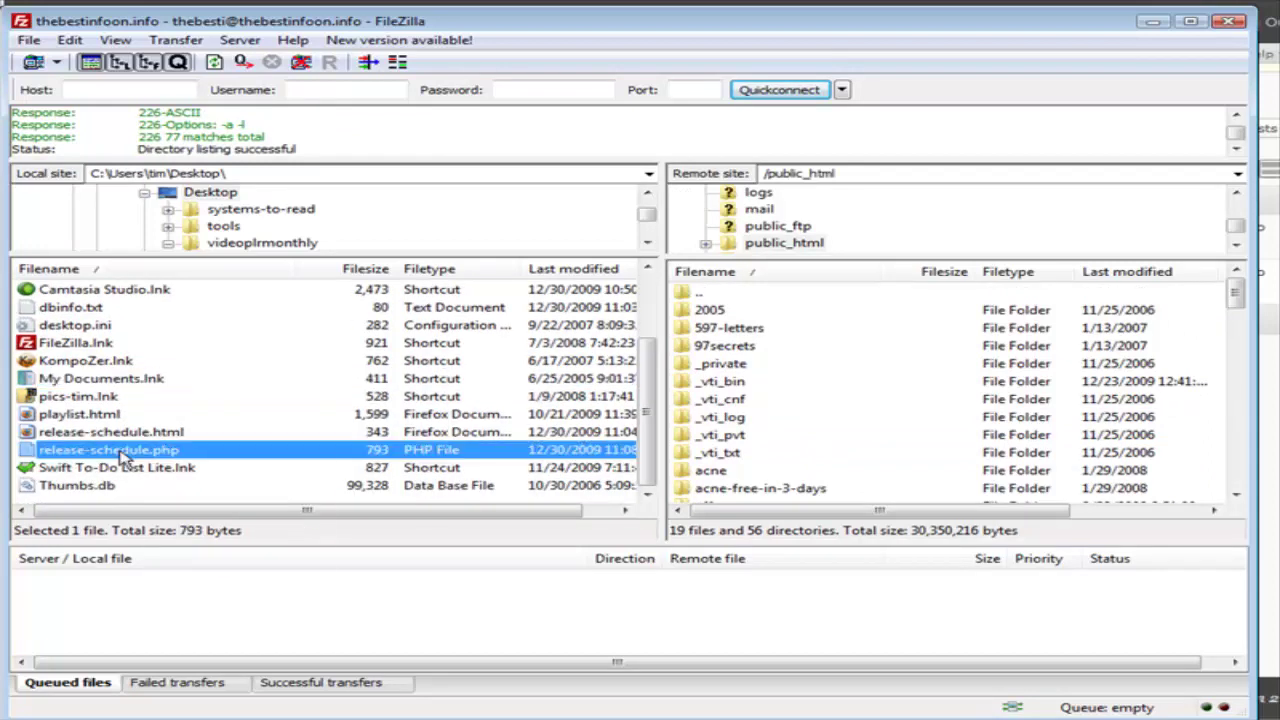
{"action": "right_click", "coordinate": [122, 455]}
{"action": "left_click", "coordinate": [206, 463]}
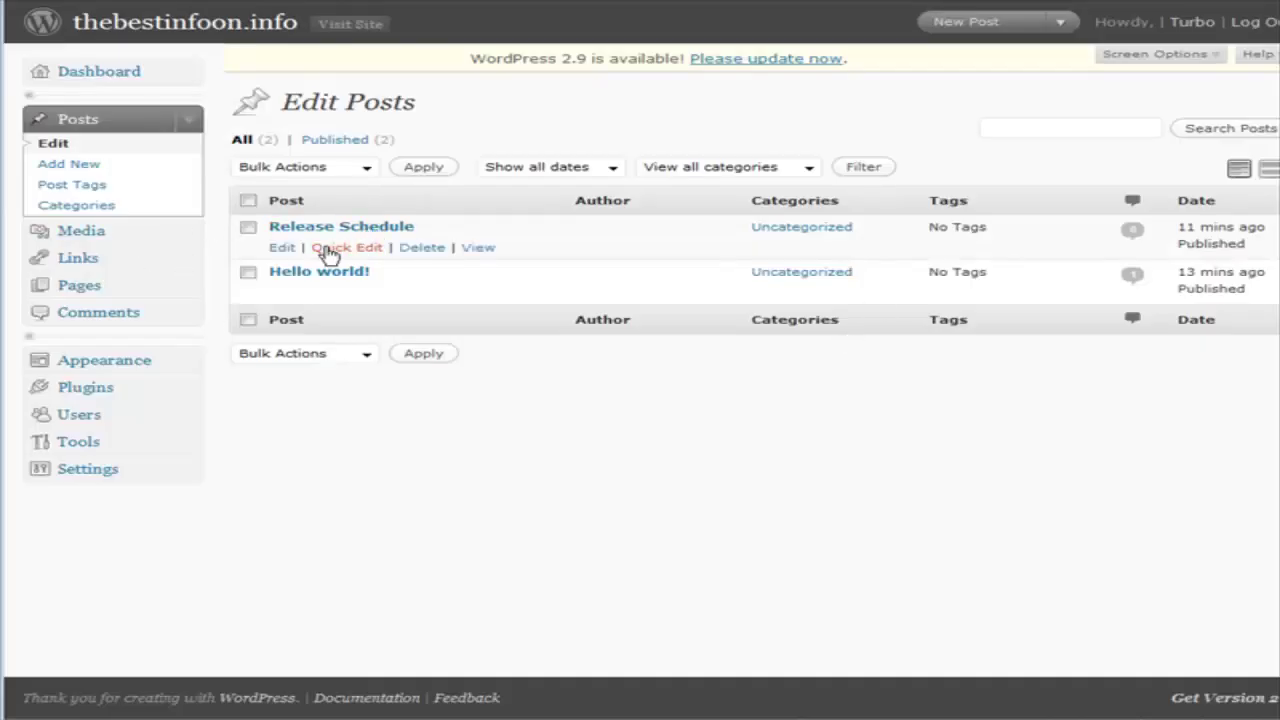
Open the Release Schedule post from the Edit Posts list in the editor.
{"action": "left_click", "coordinate": [278, 248]}
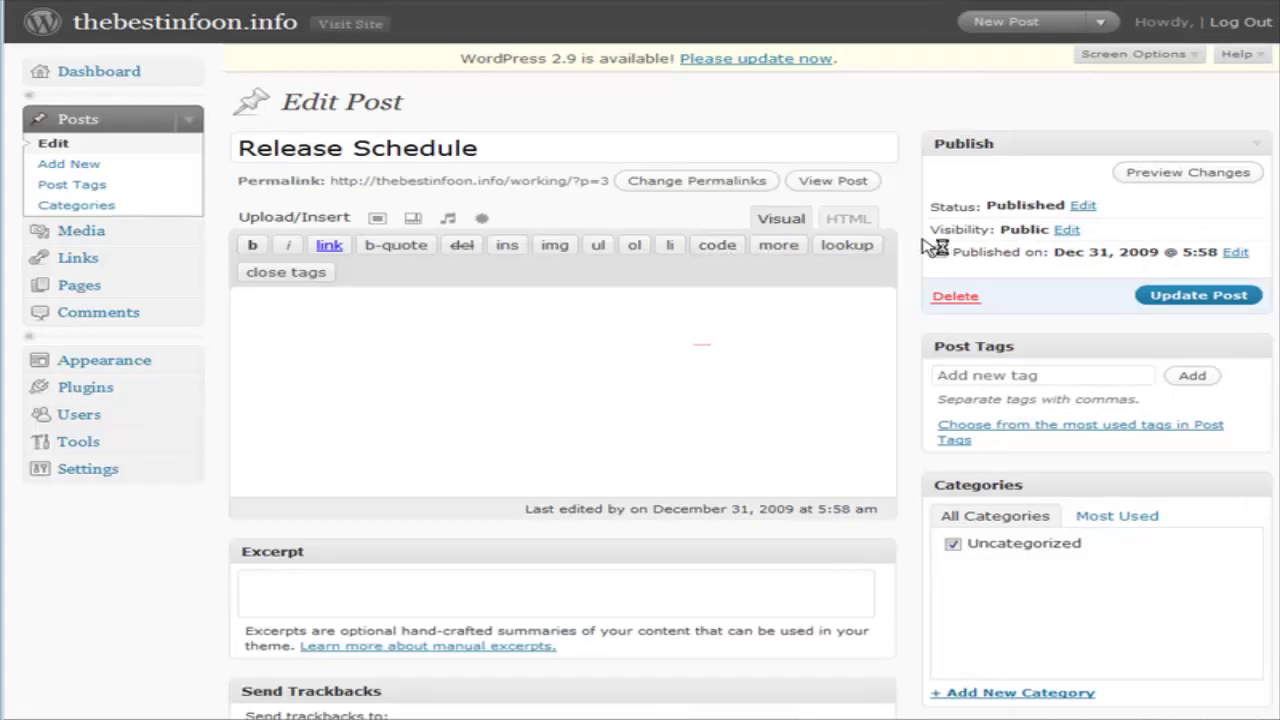
In the HTML view, insert <br> after each January line's <p> tag and update the post.
{"action": "left_click", "coordinate": [850, 221]}
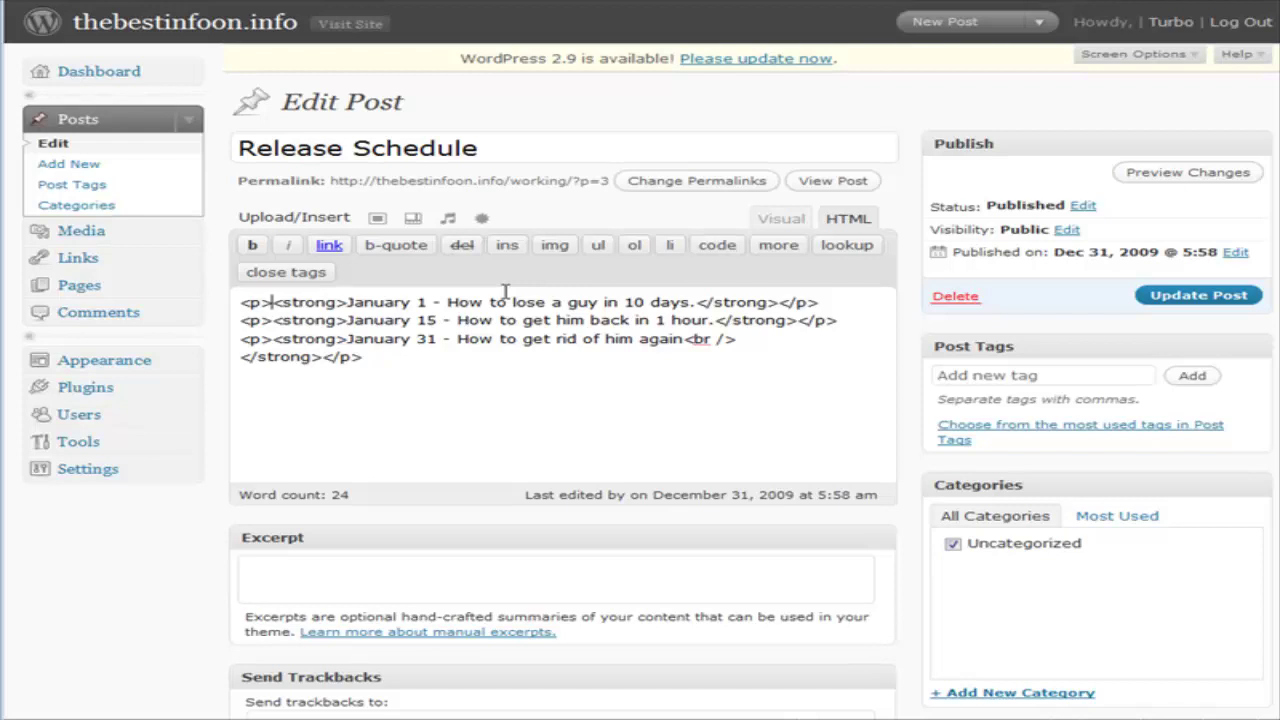
{"action": "type", "text": "<br"}
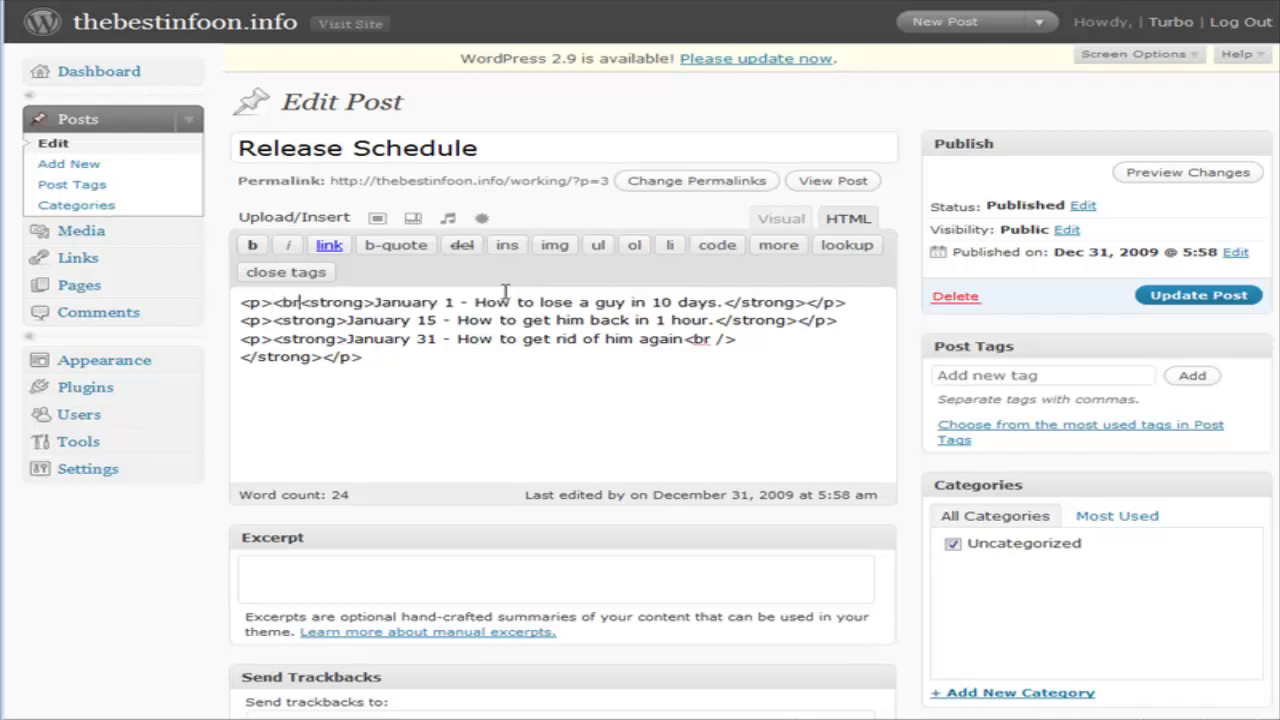
{"action": "type", "text": ">"}
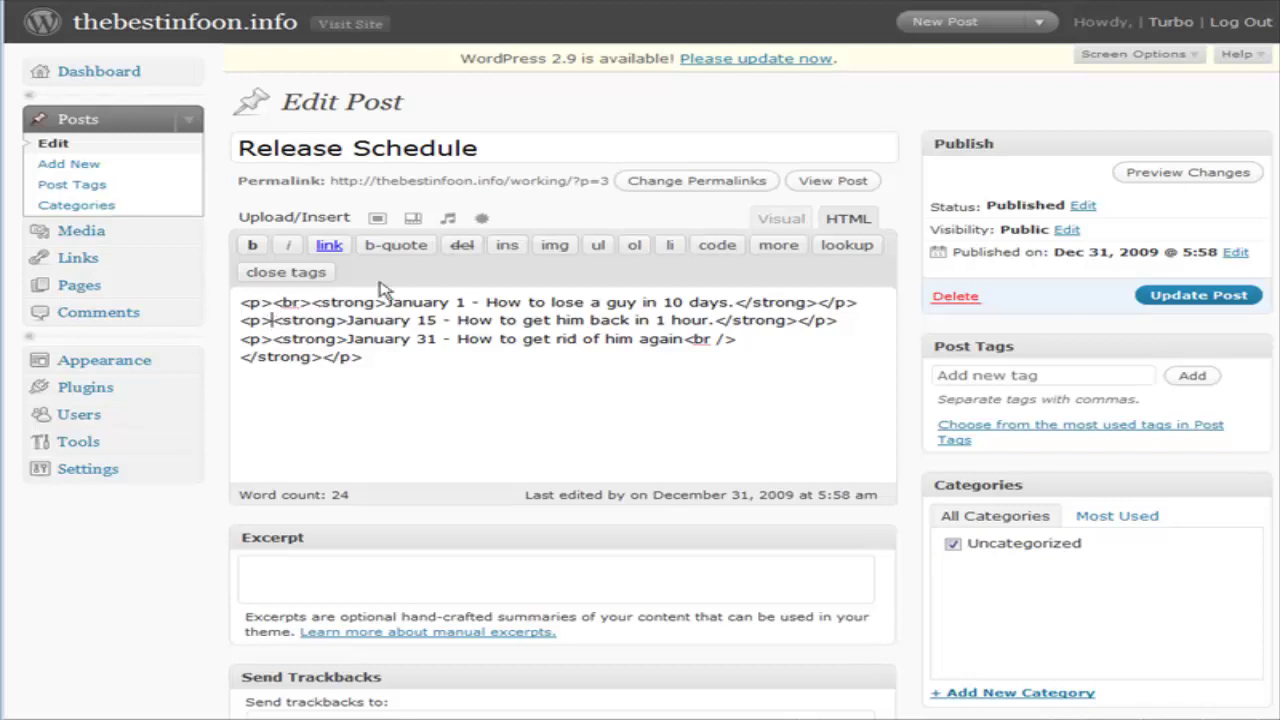
{"action": "type", "text": "<br>"}
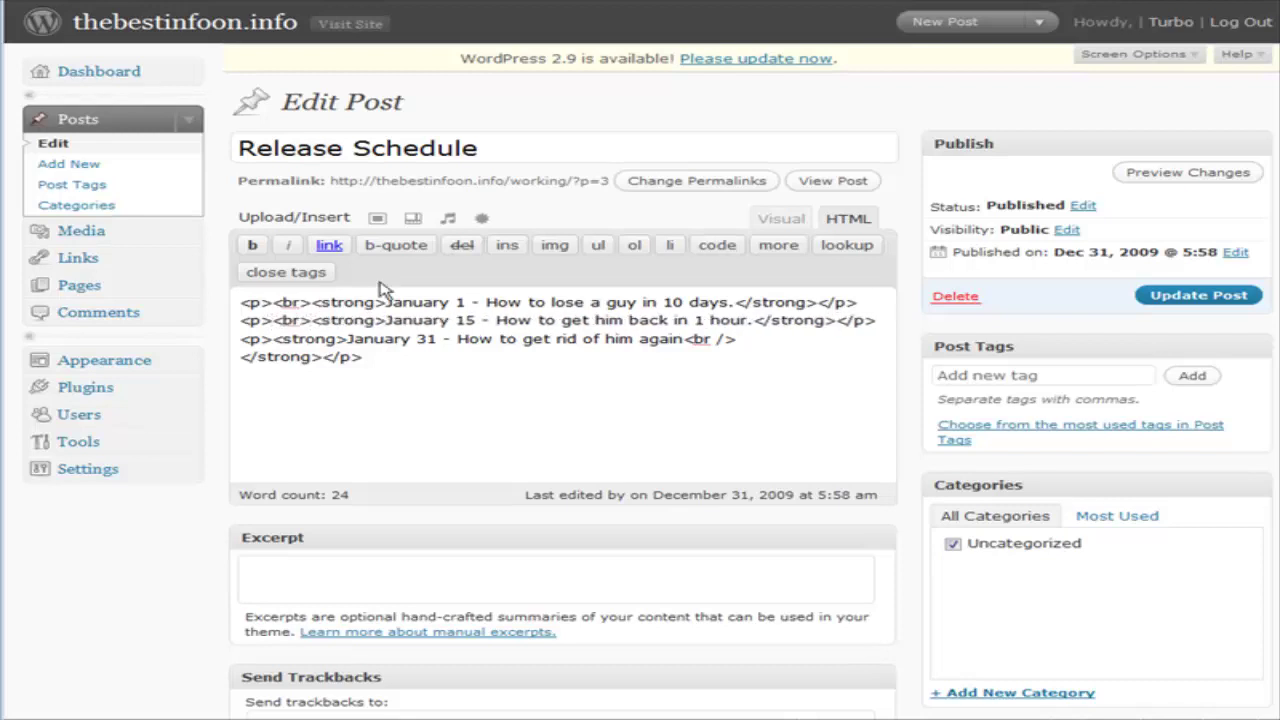
{"action": "left_click", "coordinate": [272, 339]}
{"action": "type", "text": "<"}
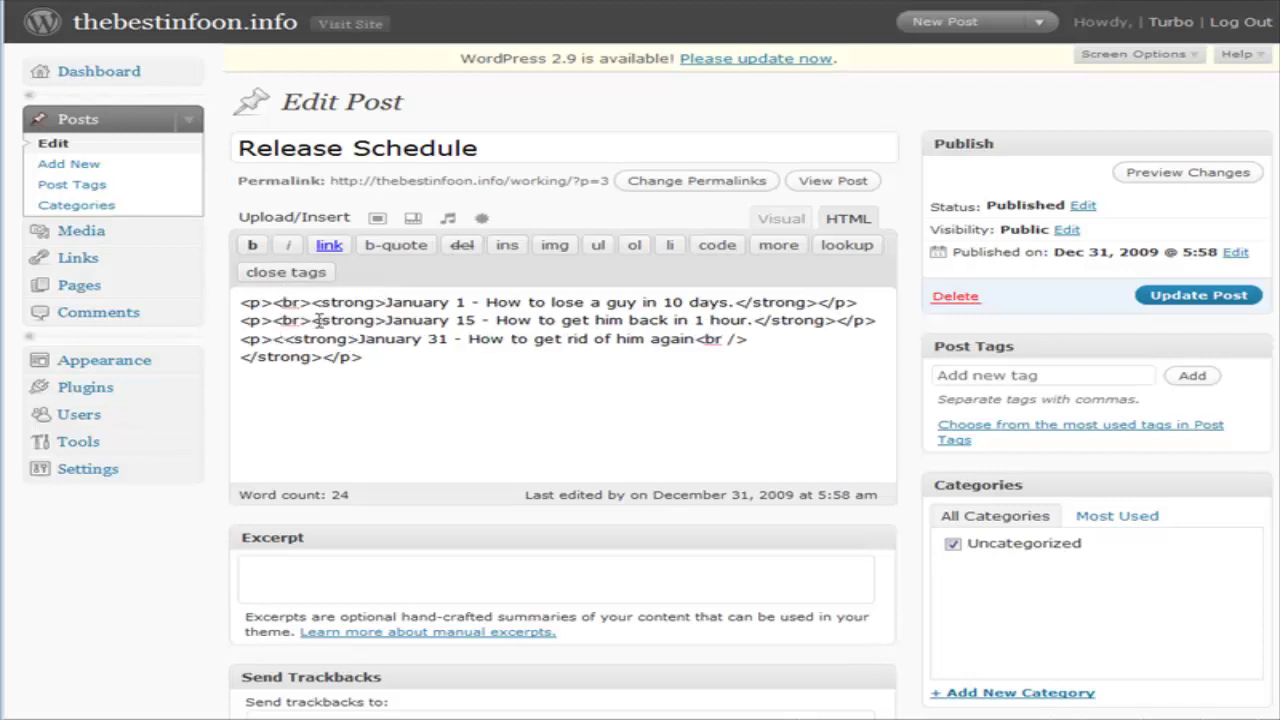
{"action": "type", "text": "br>"}
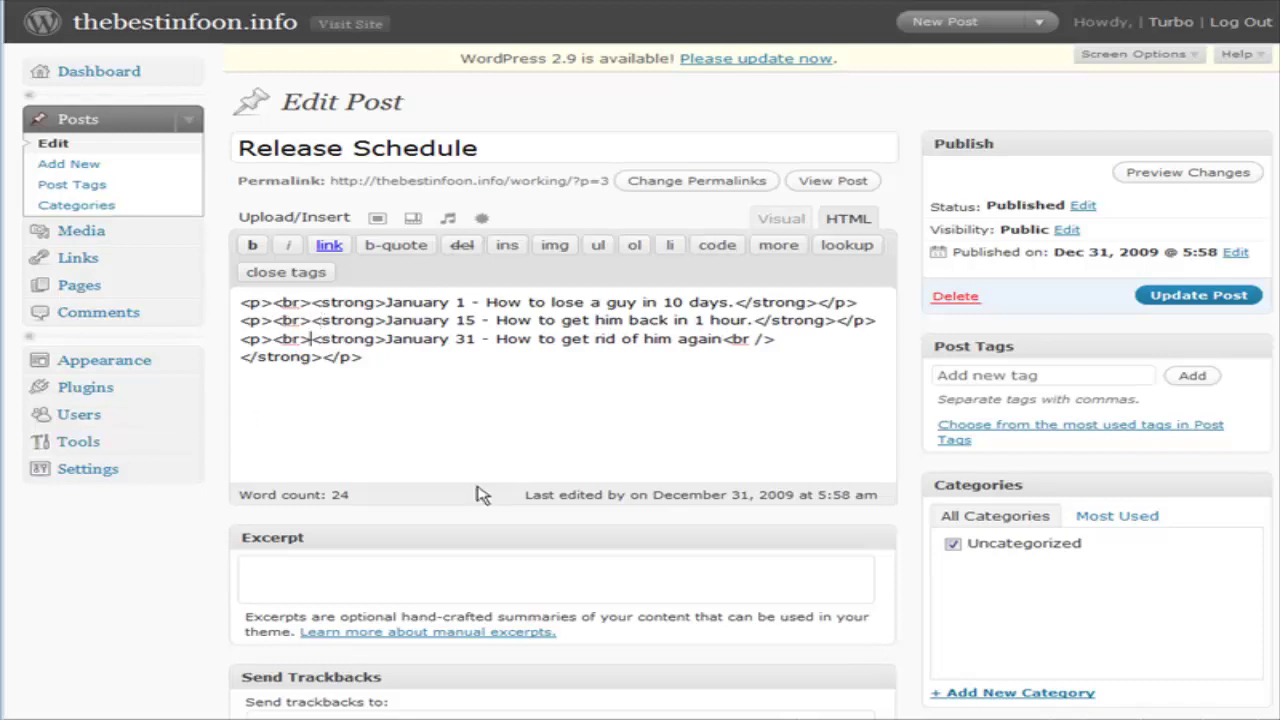
{"action": "left_click", "coordinate": [1150, 296]}
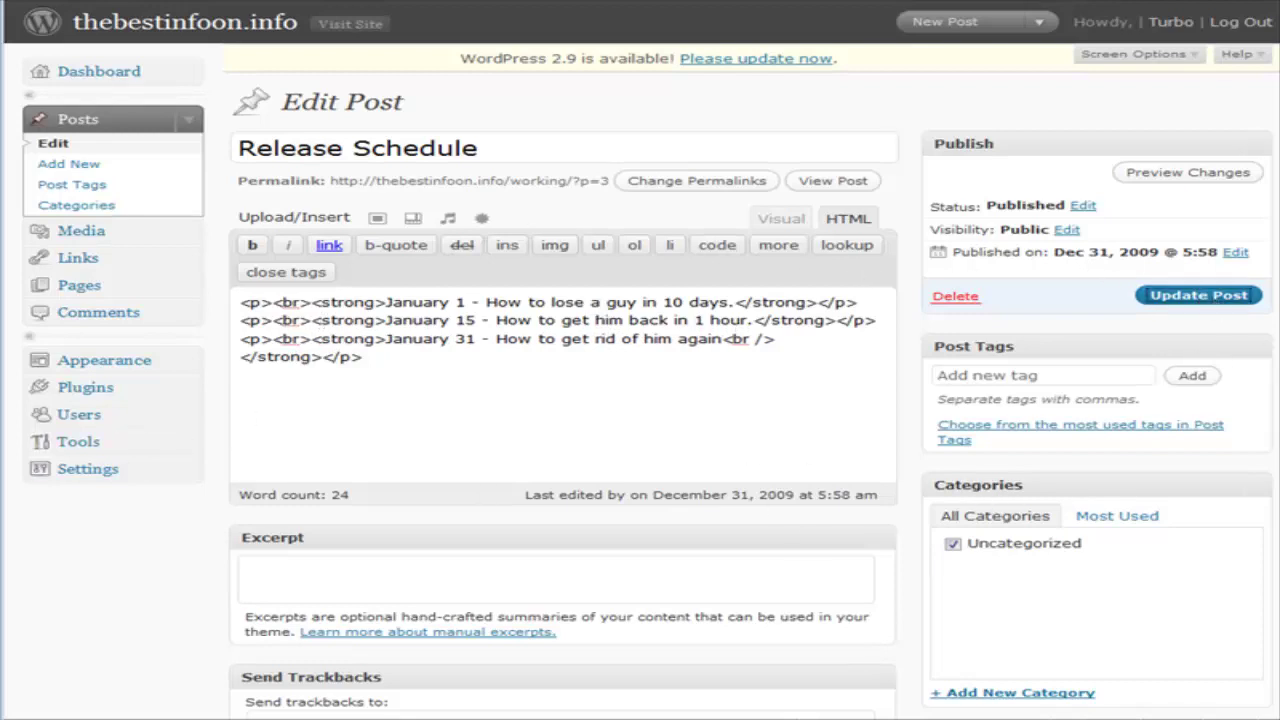